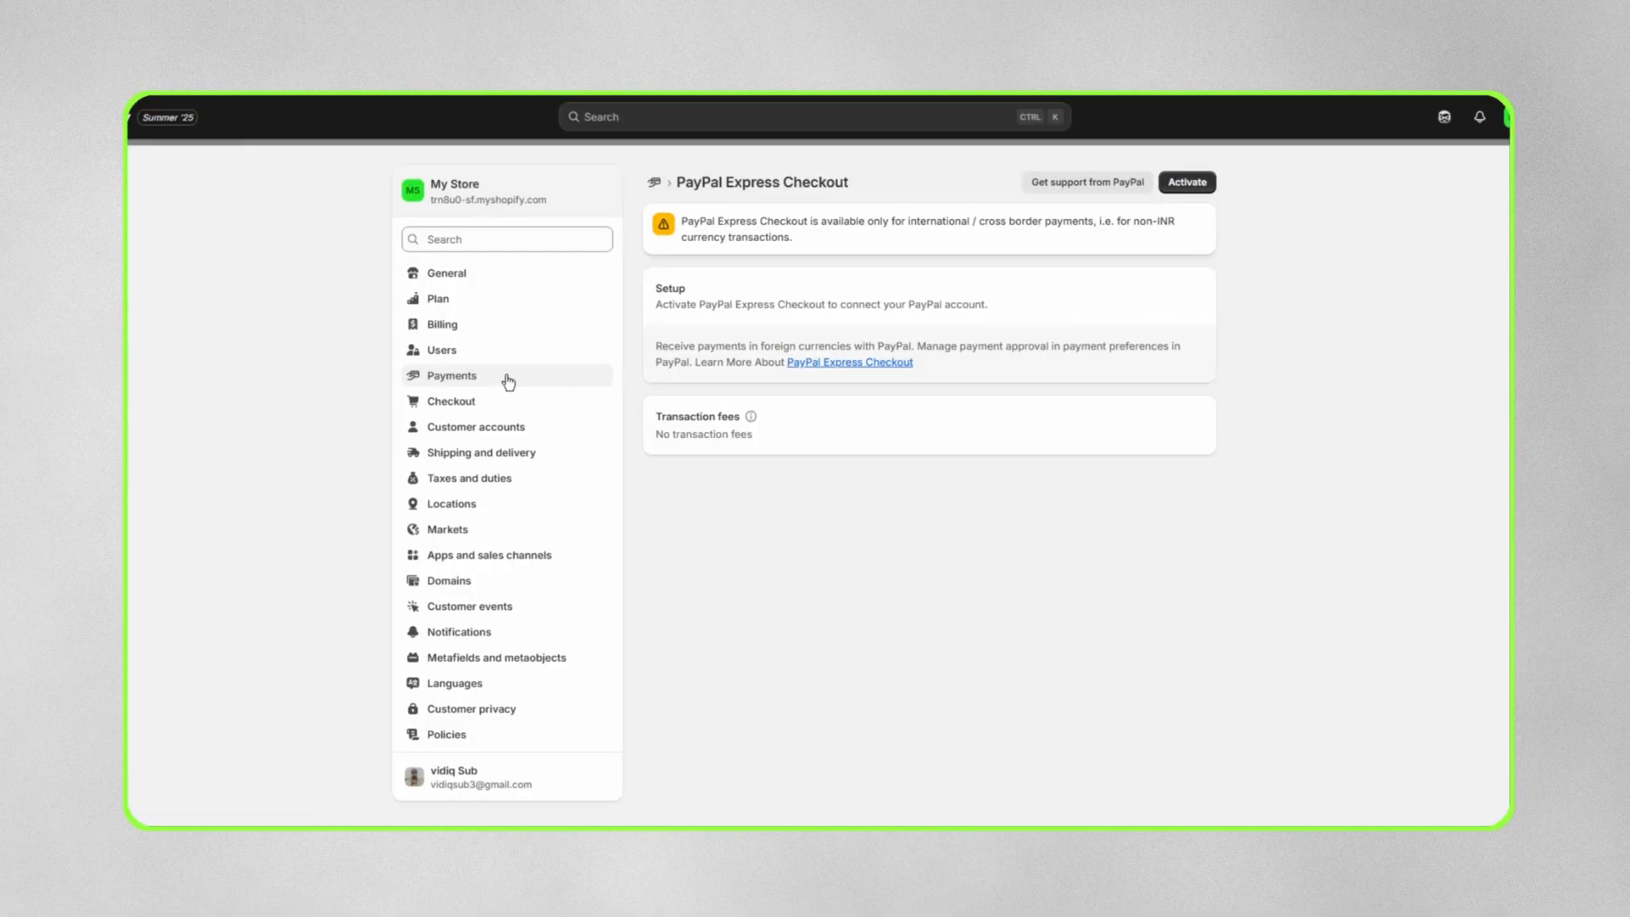
left_click(537, 387)
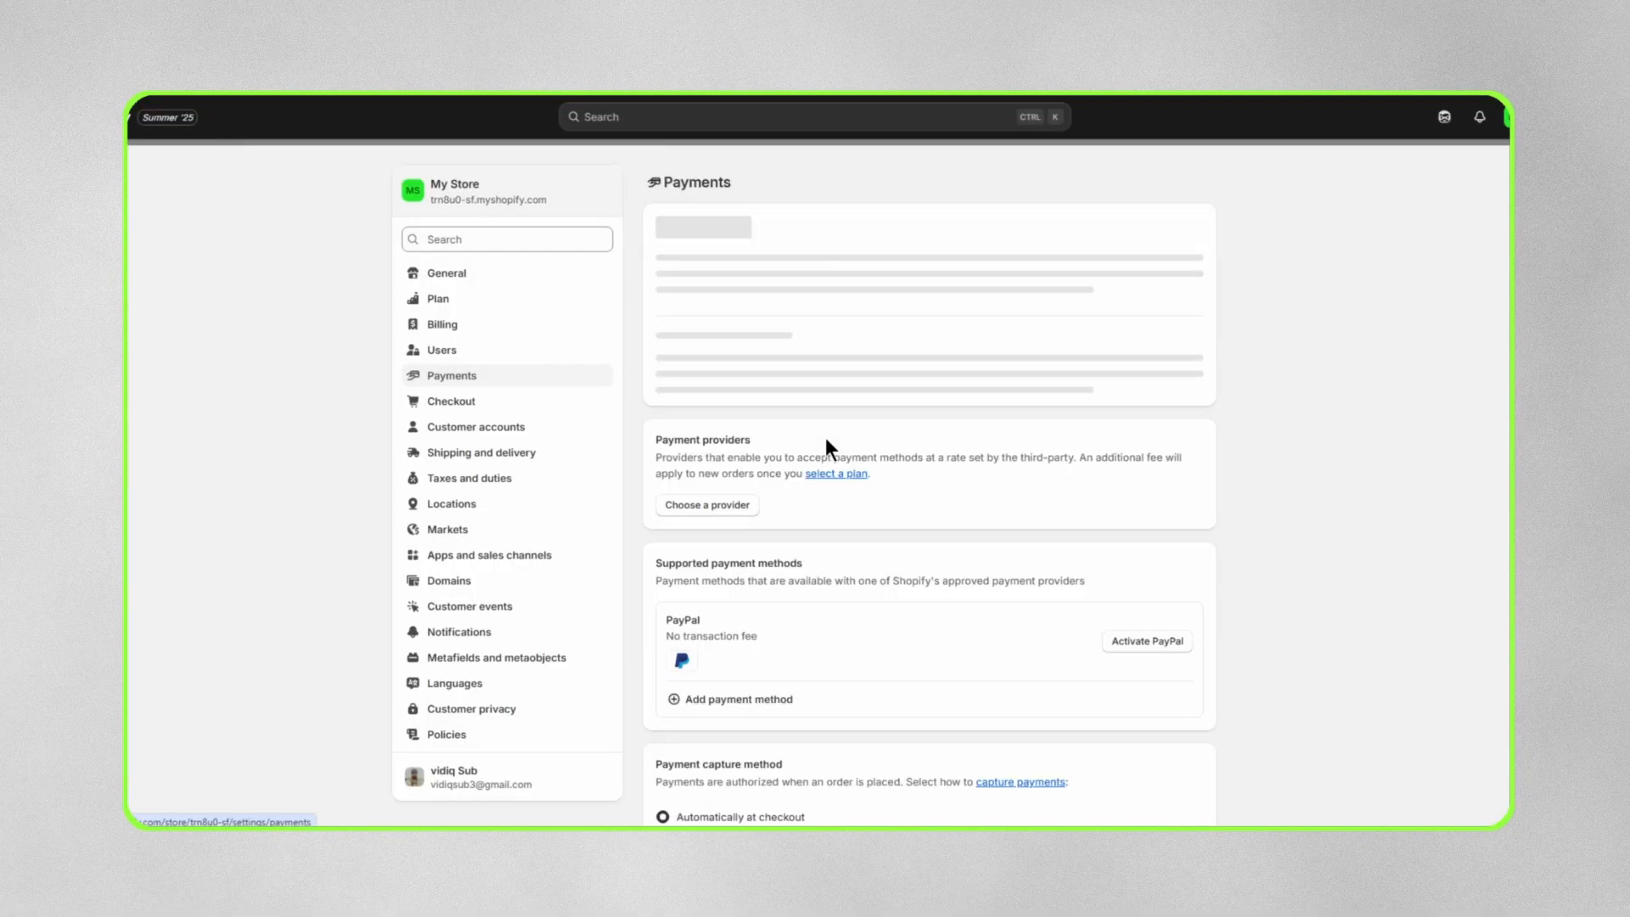
left_click(722, 484)
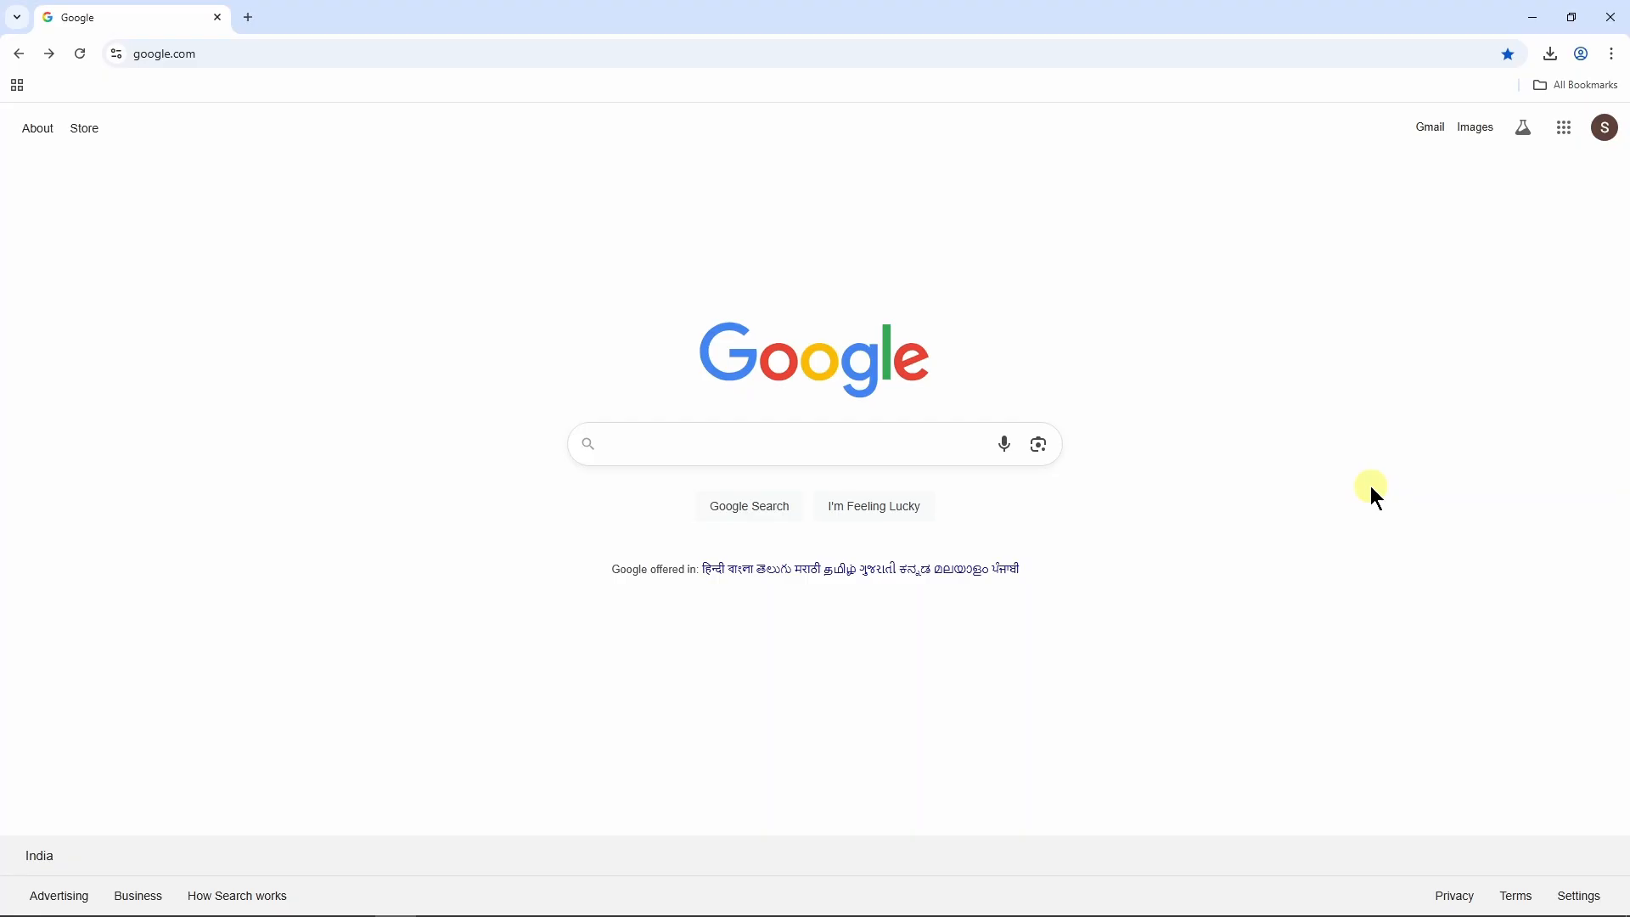
Search Google for shopify and open the official Shopify website.
left_click(822, 442)
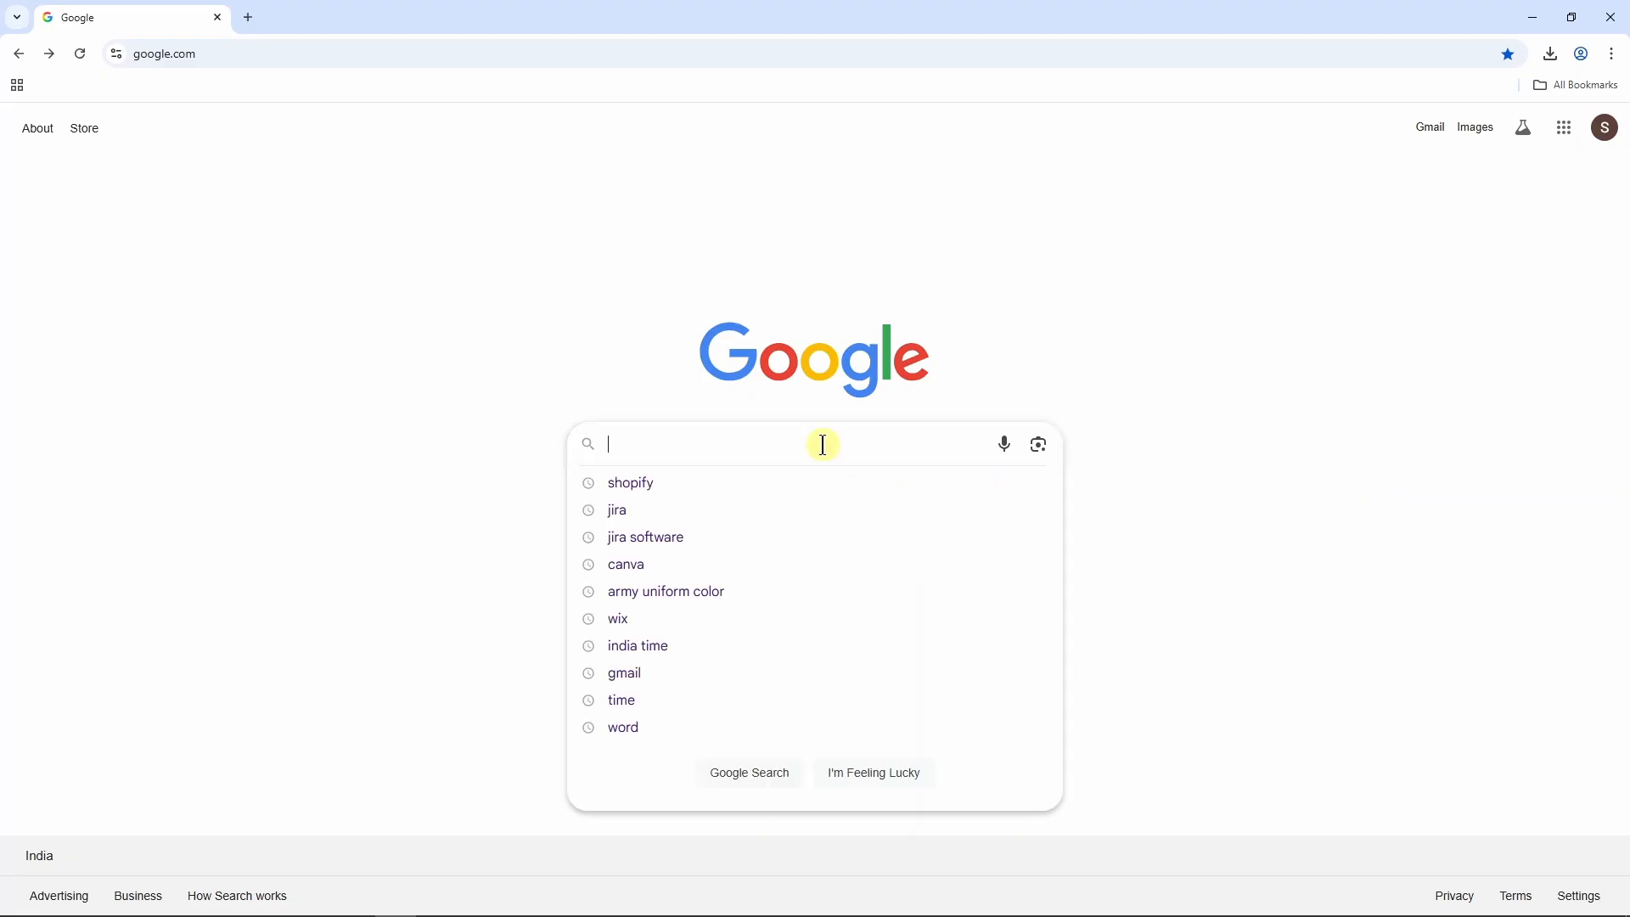
type("s")
left_click(741, 482)
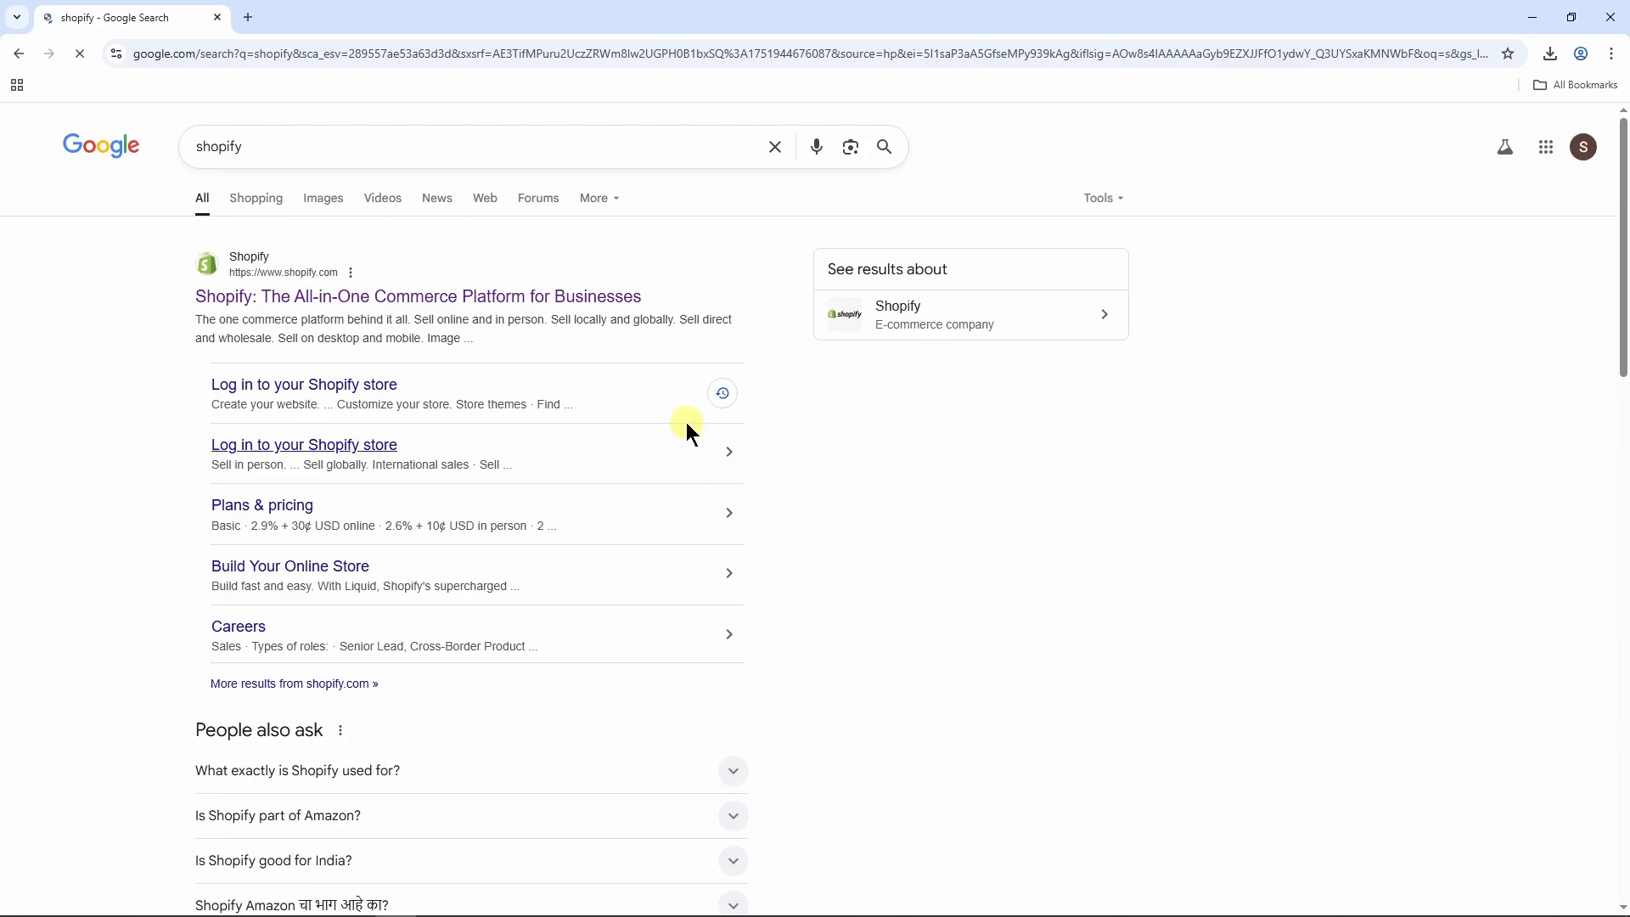
left_click(333, 296)
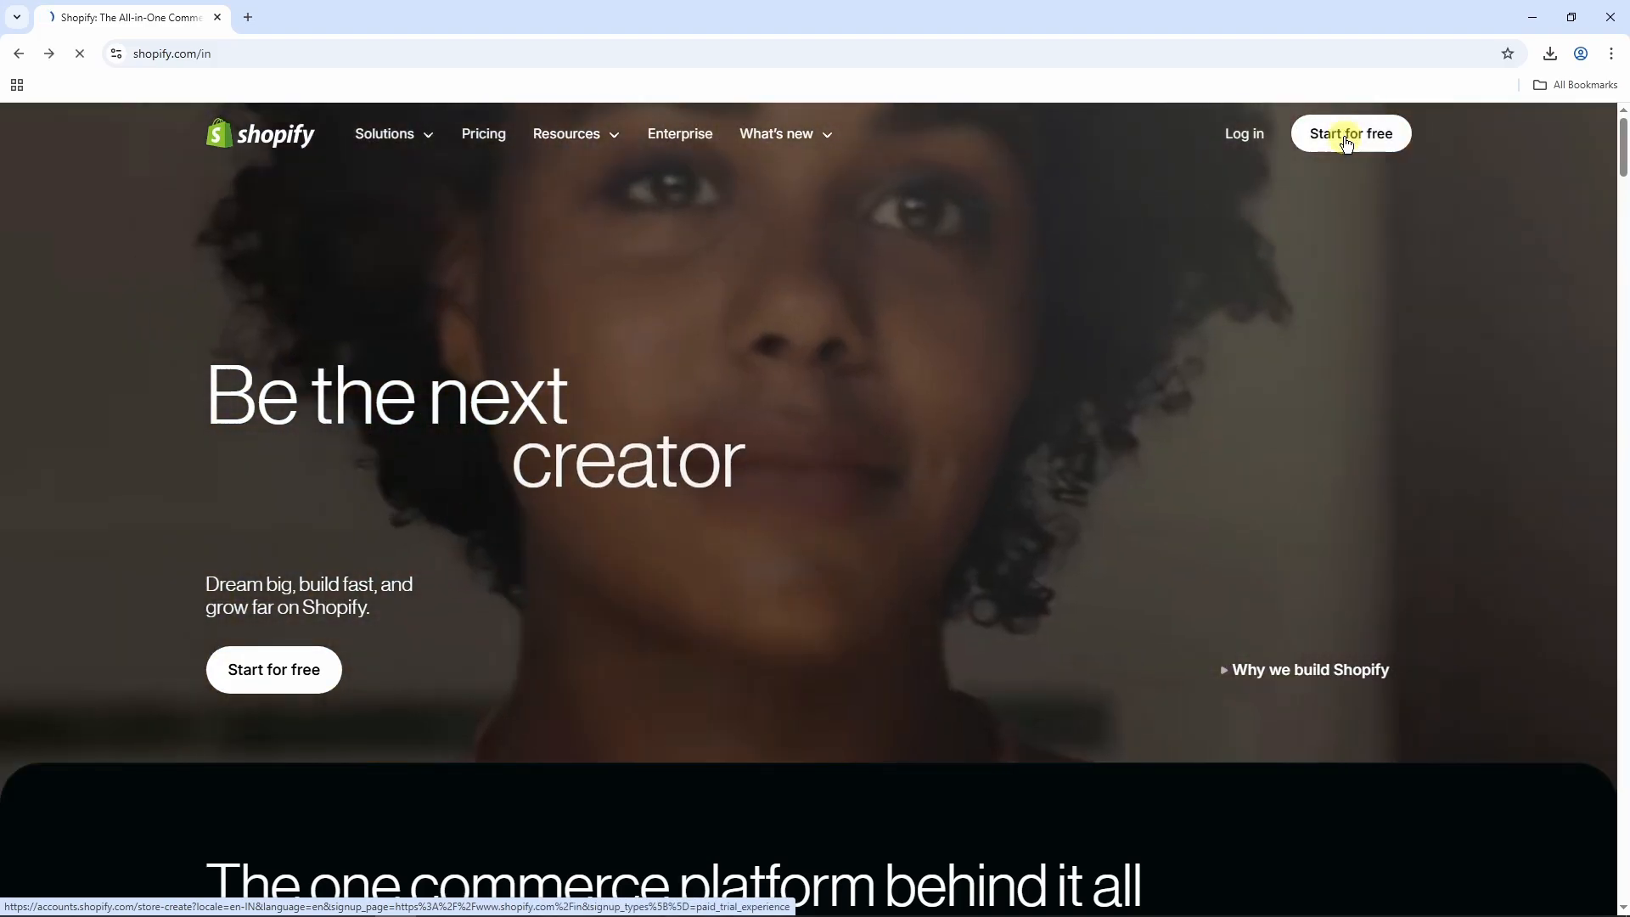
Start a free Shopify trial by signing up with the existing Google account, skipping the card payment details and the customized setup.
left_click(1347, 135)
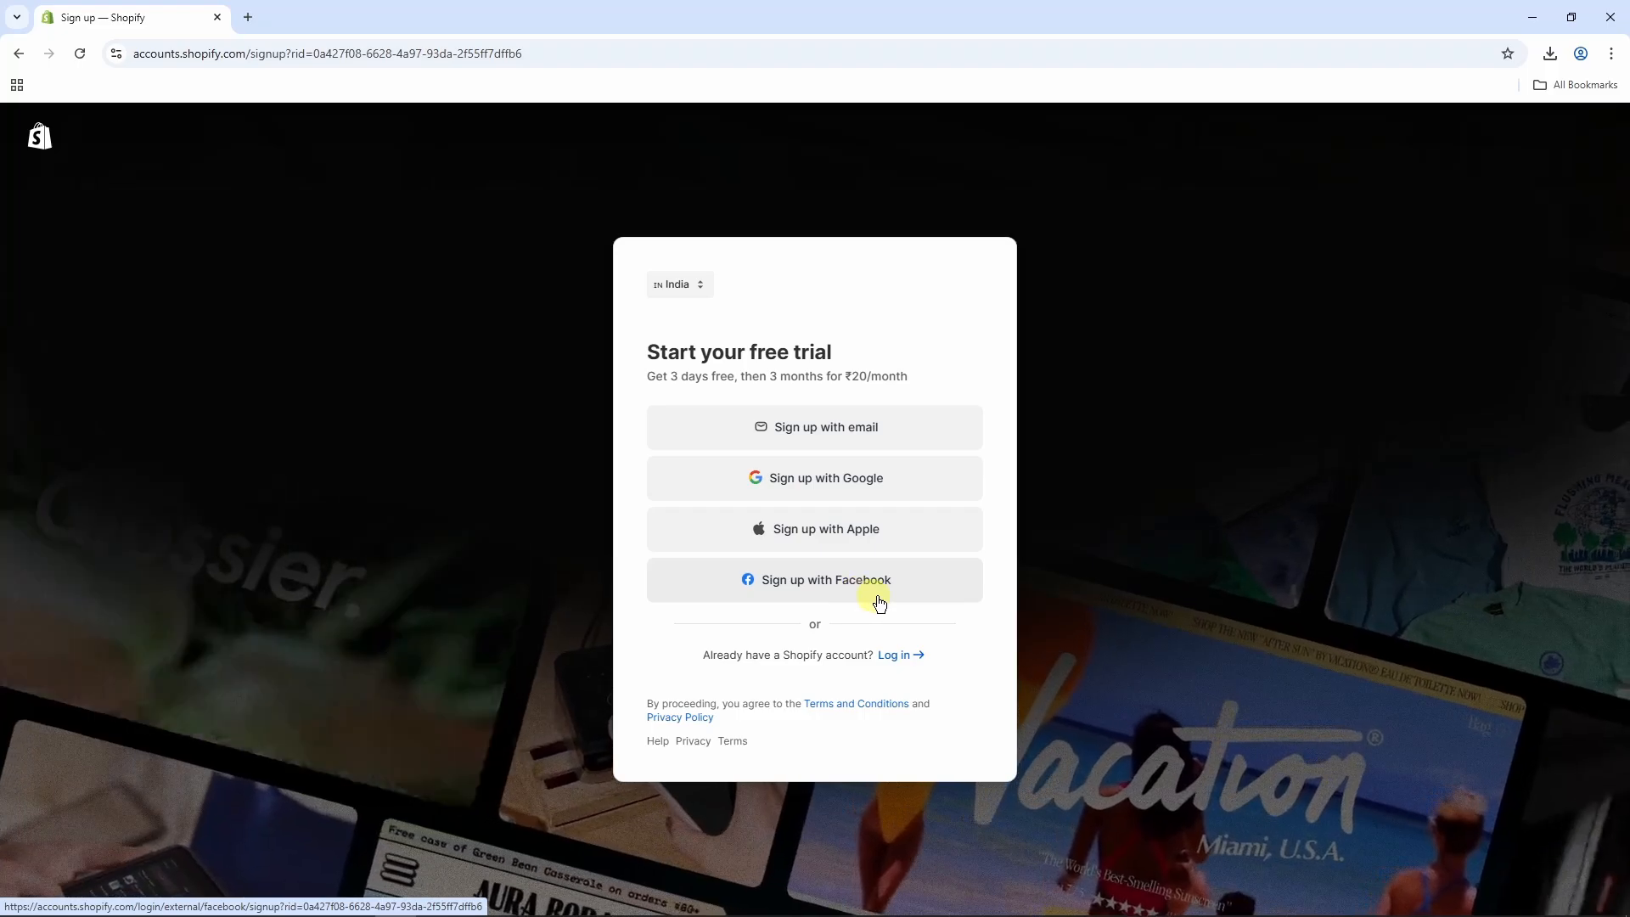
left_click(845, 477)
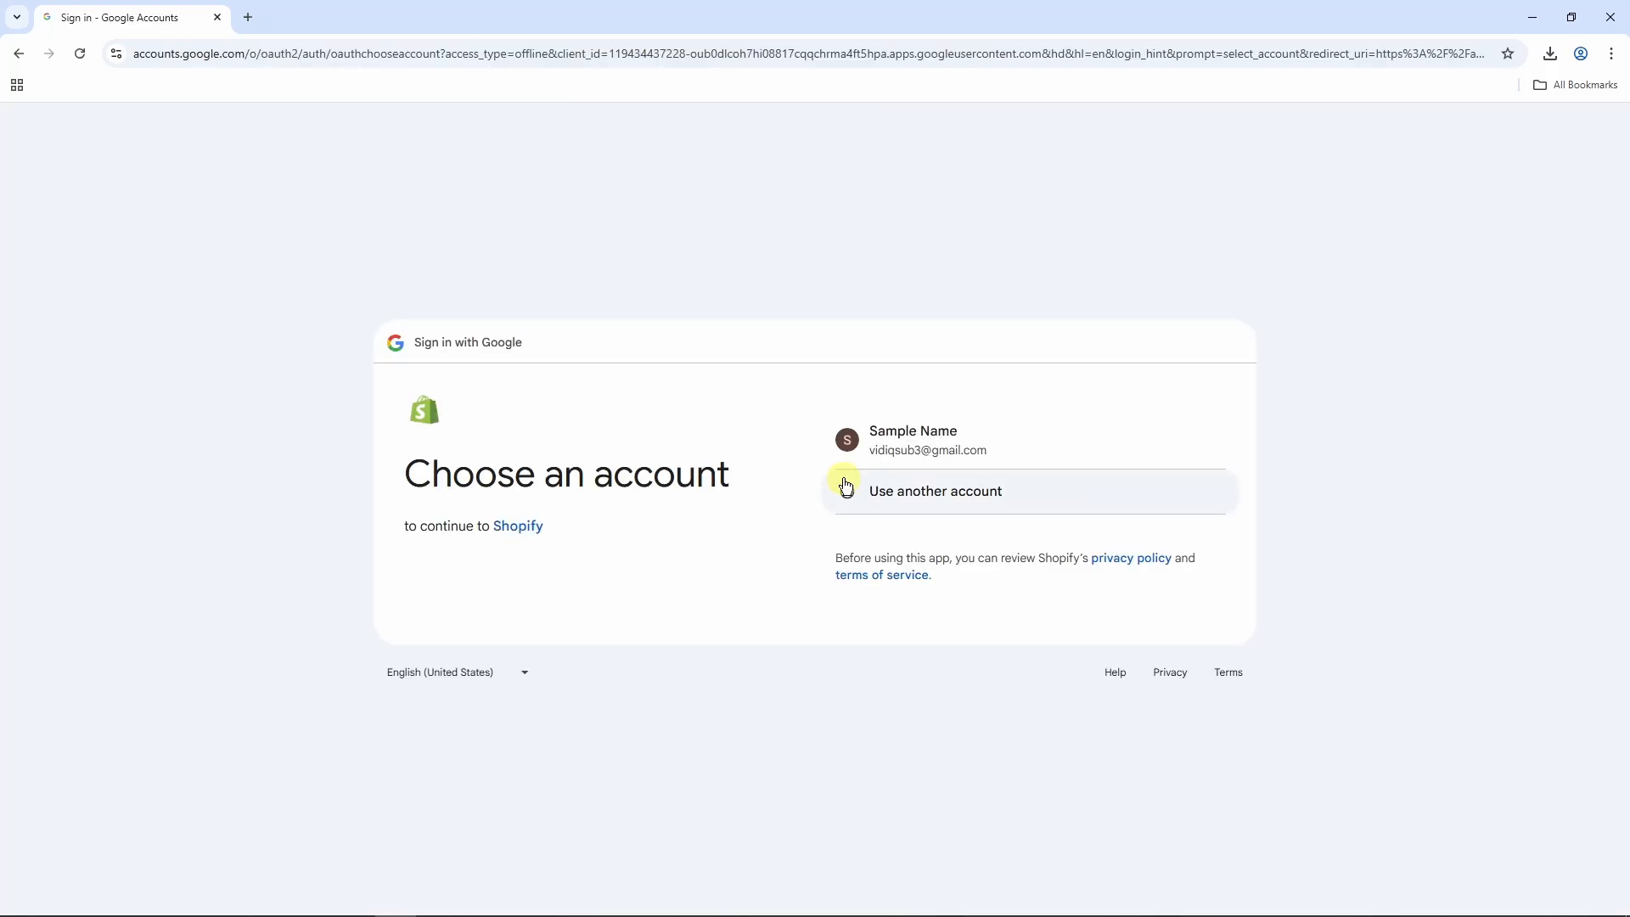
left_click(949, 445)
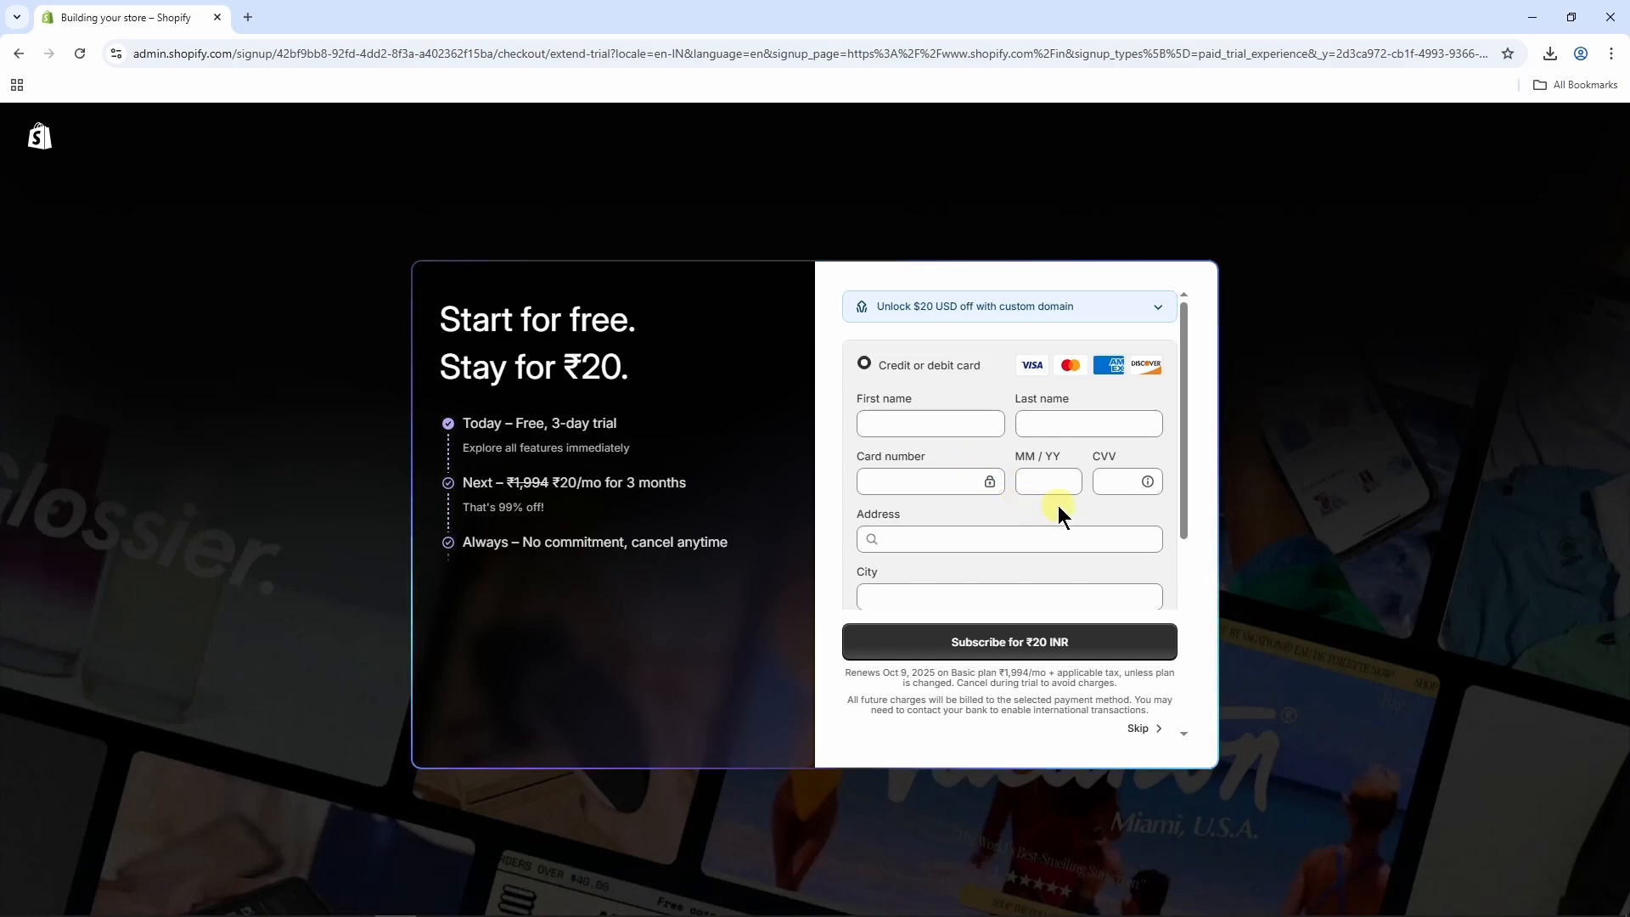
left_click(1150, 735)
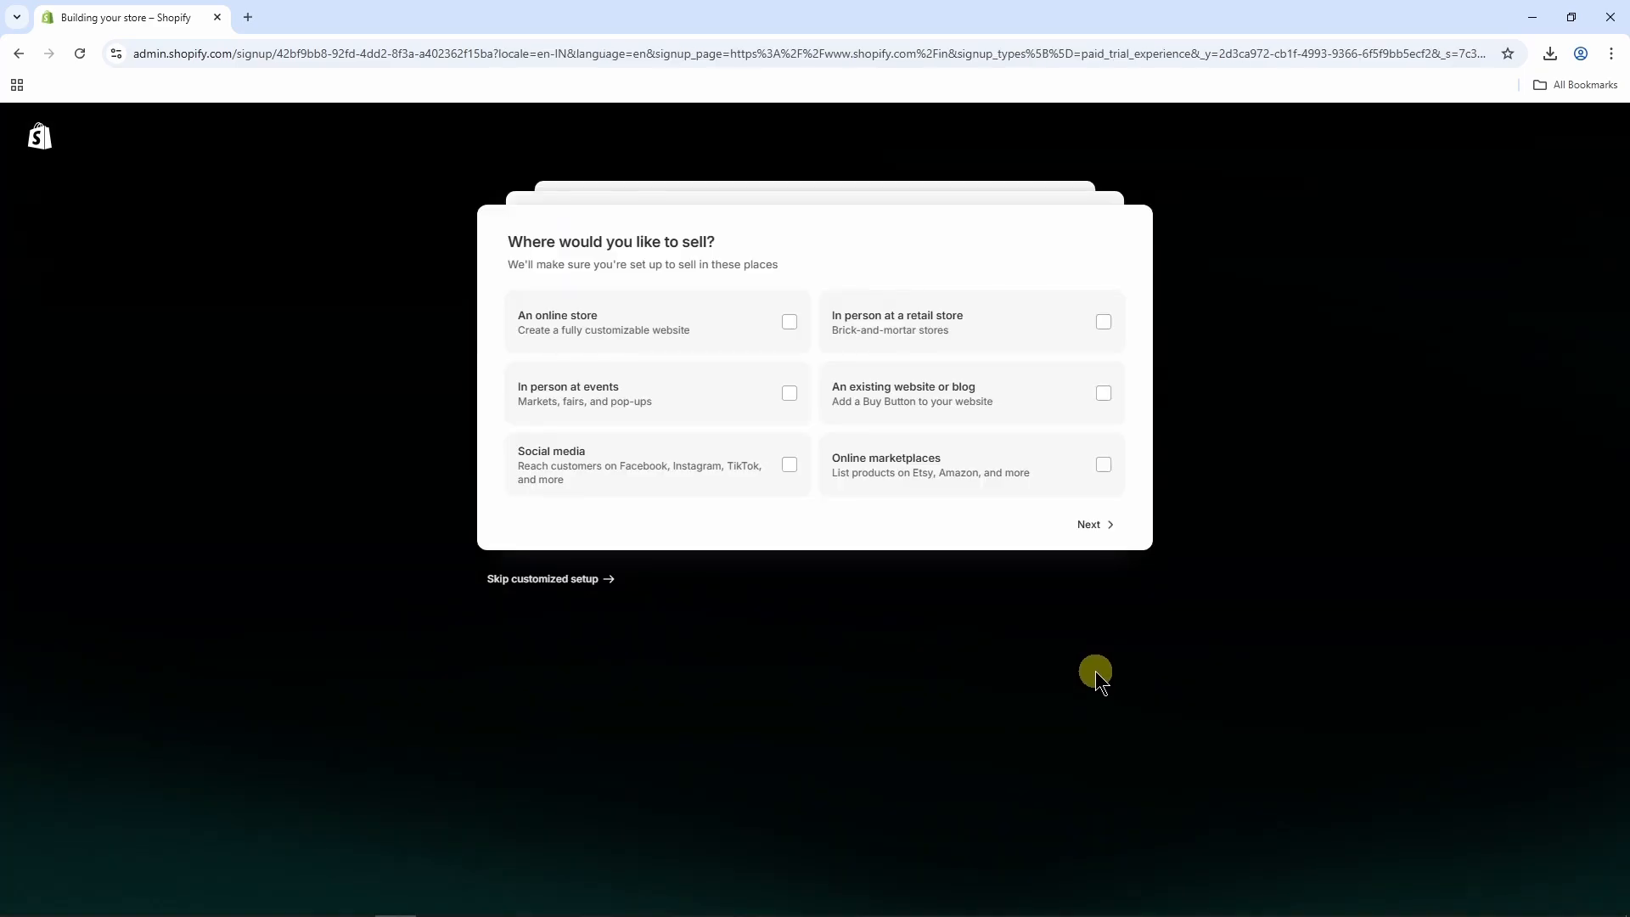
left_click(557, 584)
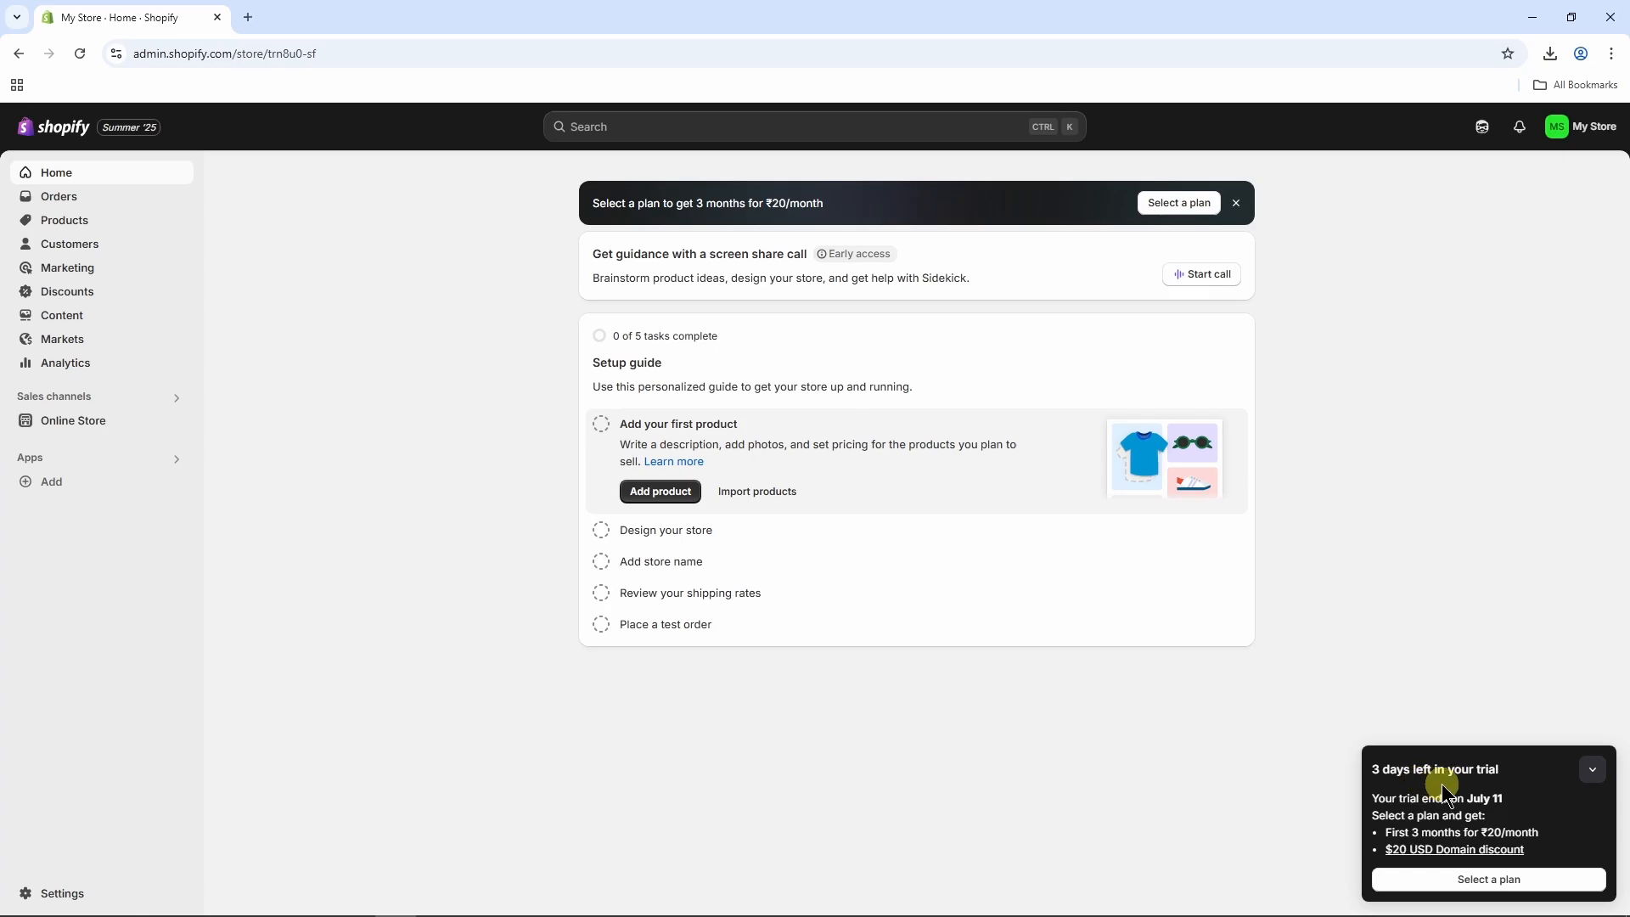
Review the available subscription plans and their prices, then return to the store's home page without selecting one.
left_click(1459, 890)
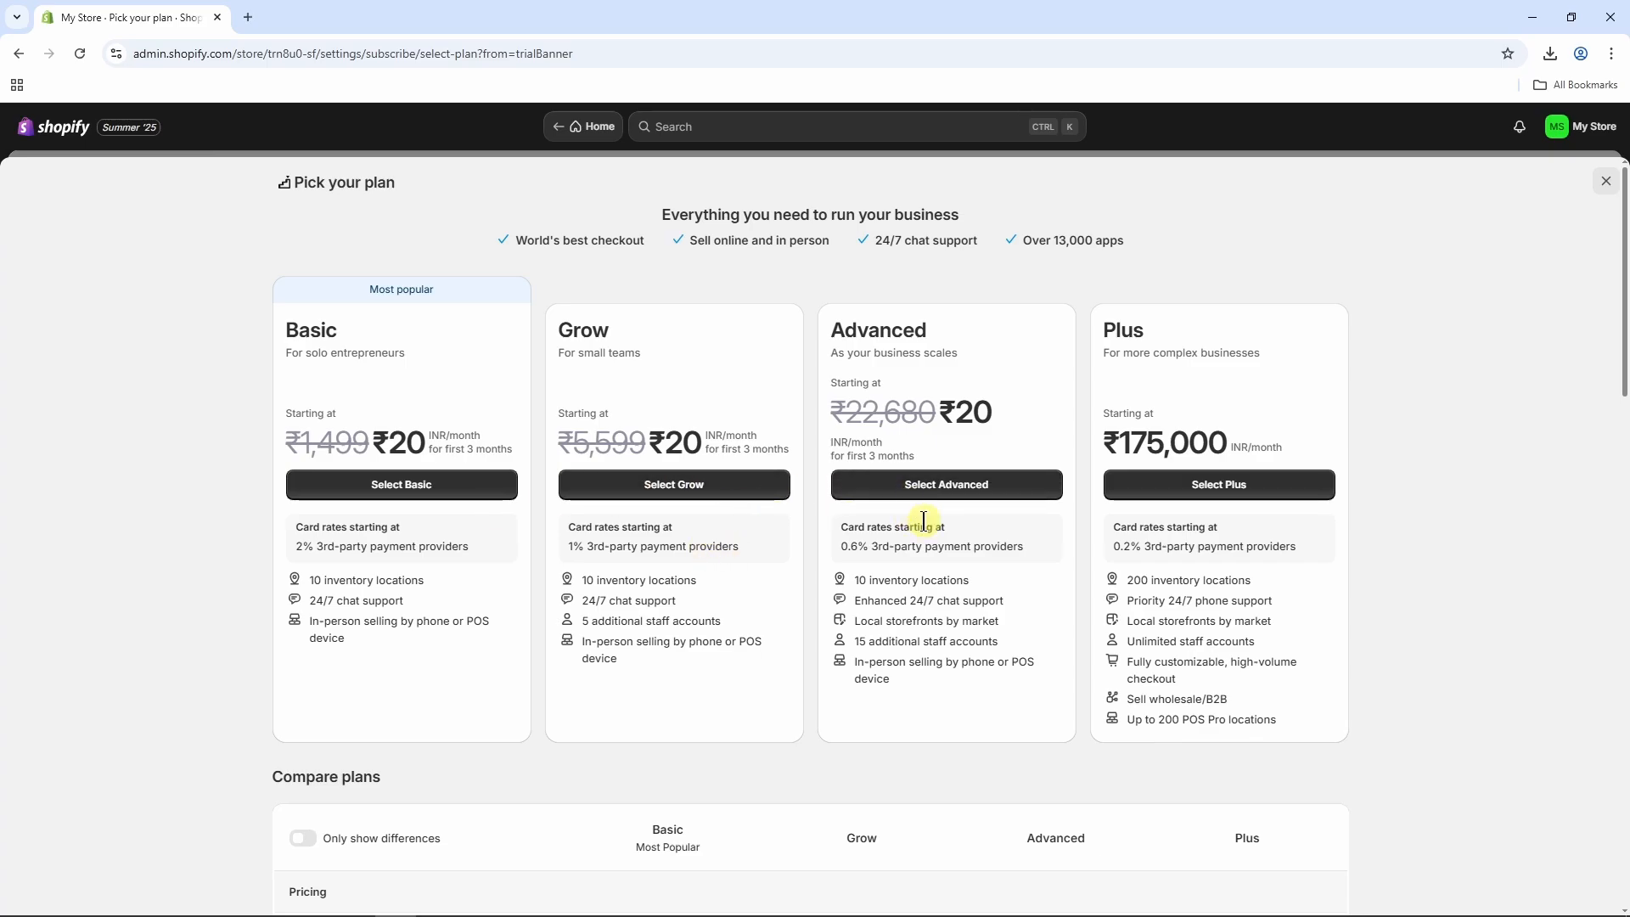
left_click(1610, 182)
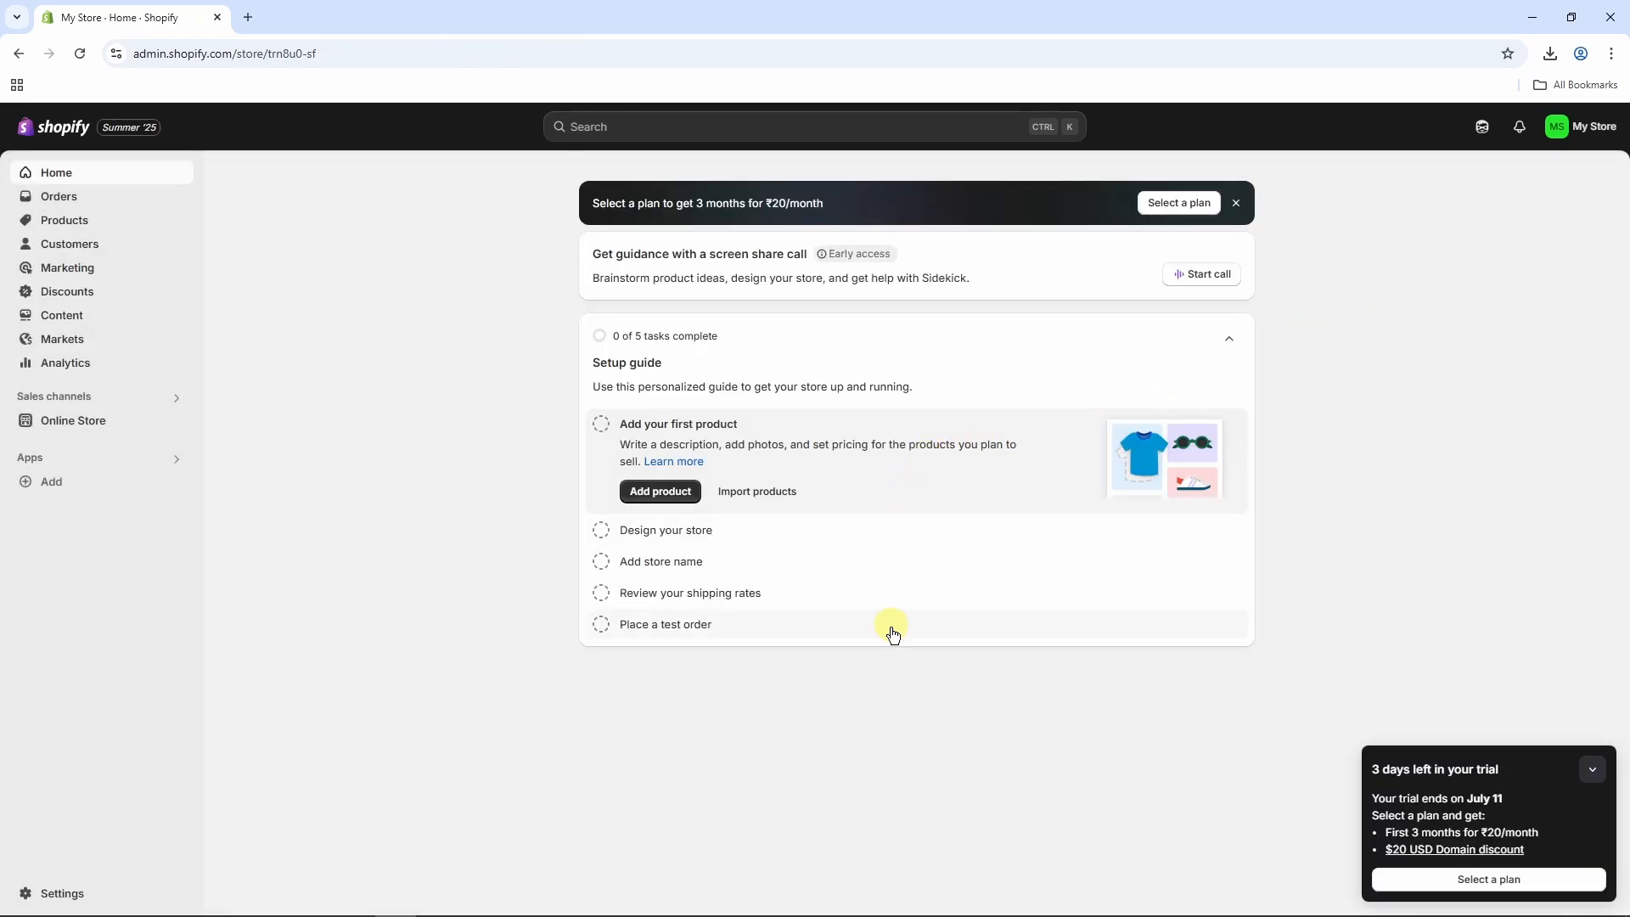
Start a new product in the store and title it The Traveler.
left_click(89, 224)
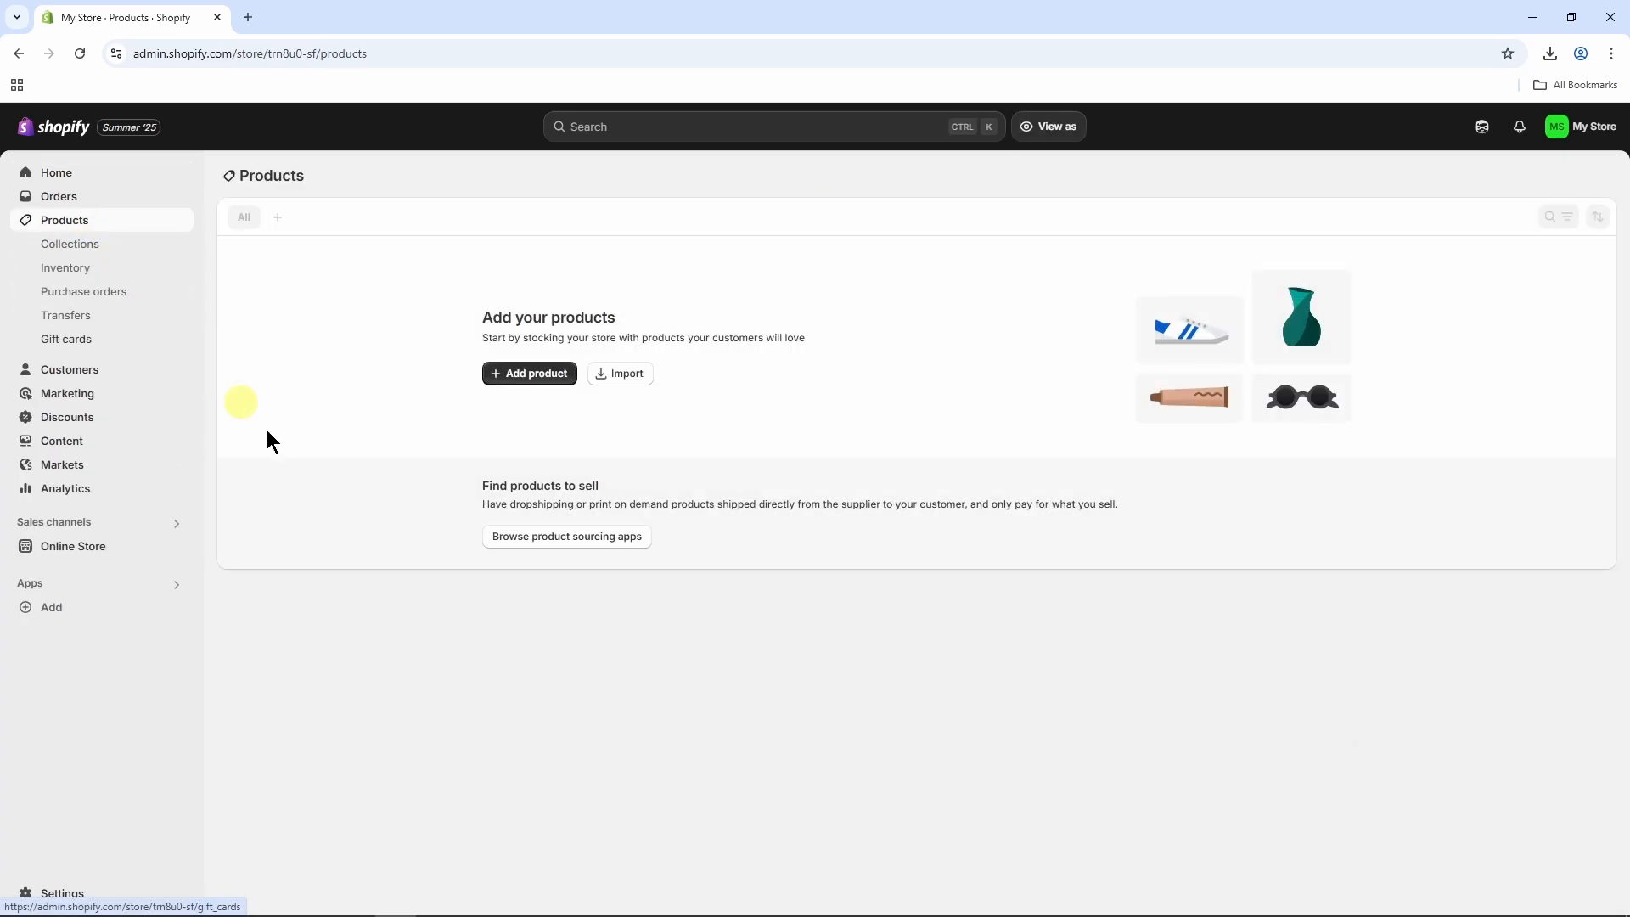
left_click(527, 374)
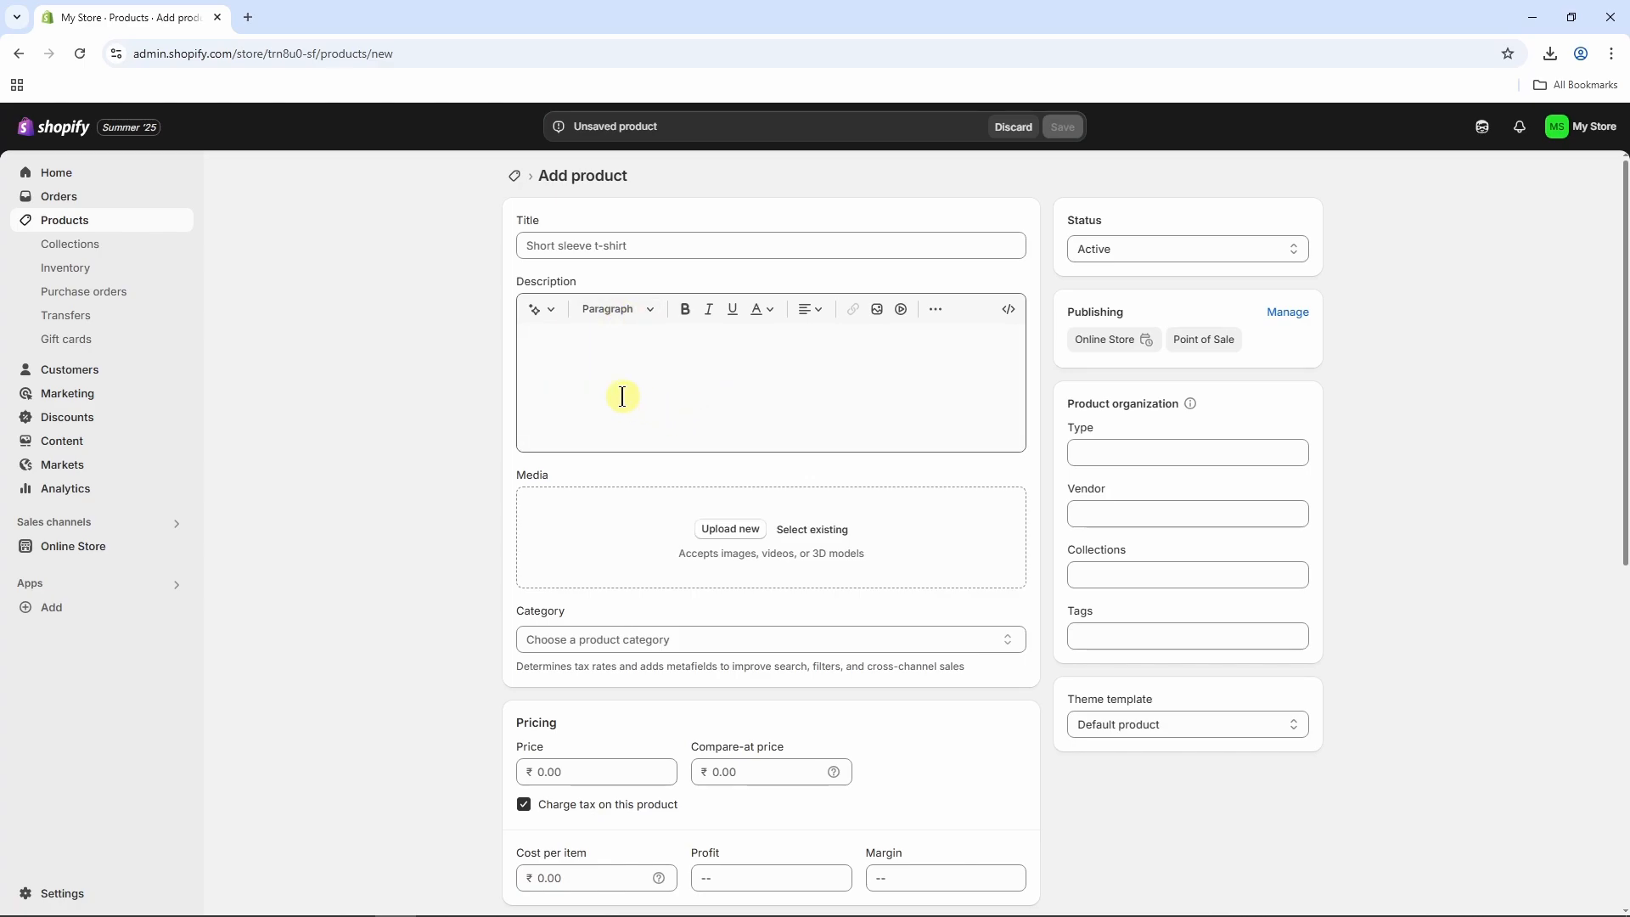
left_click(606, 235)
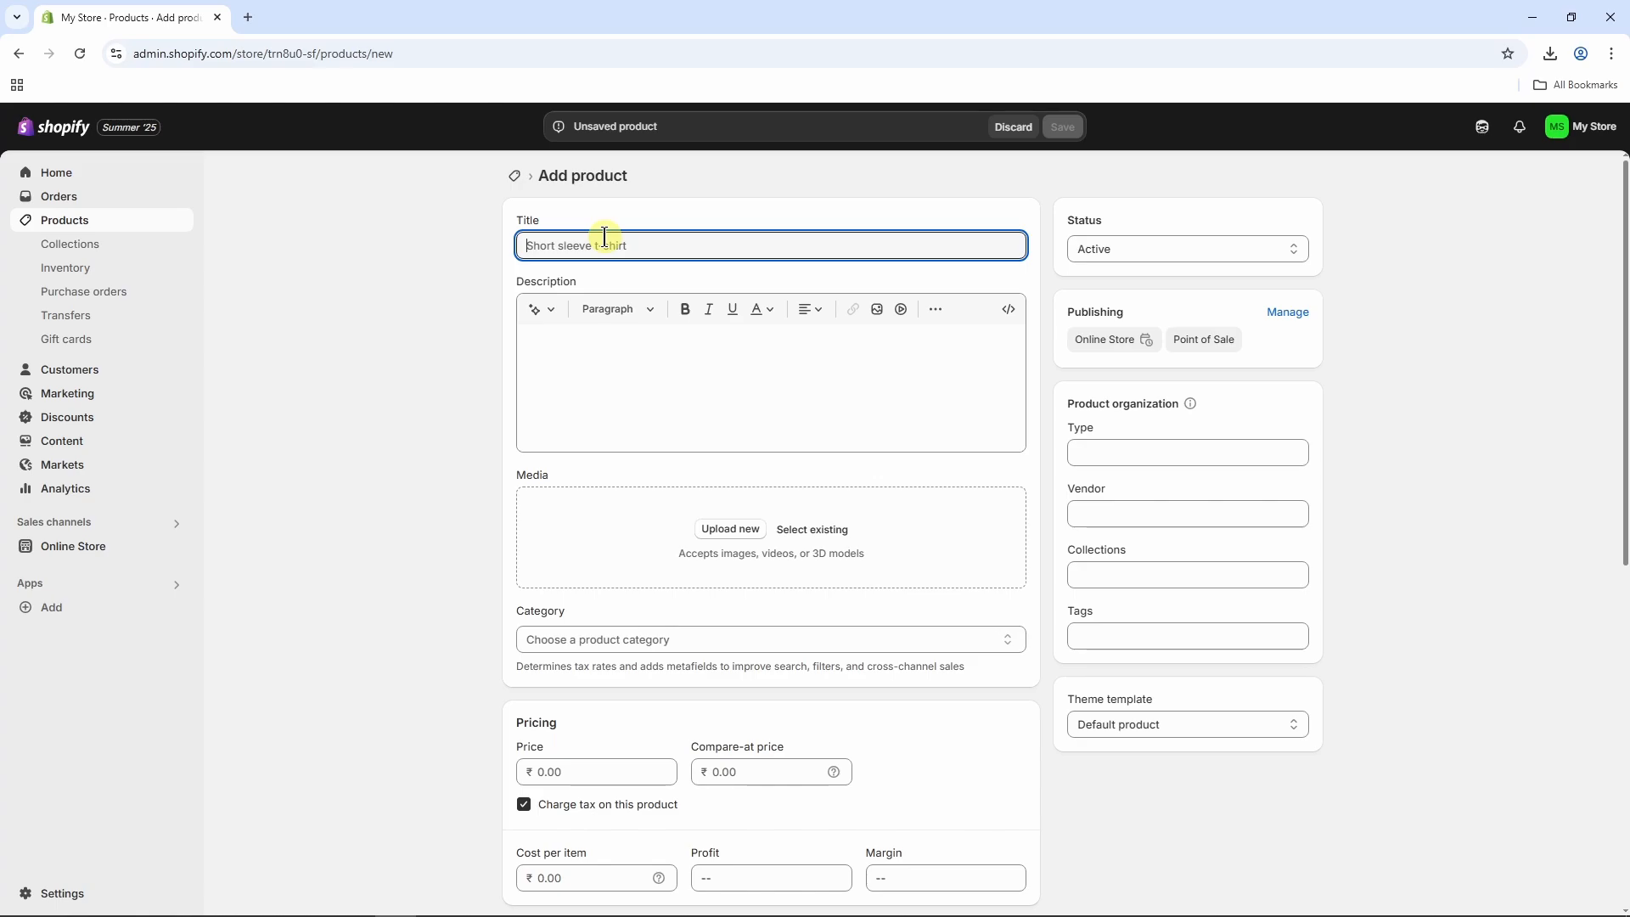
type("The Traveler")
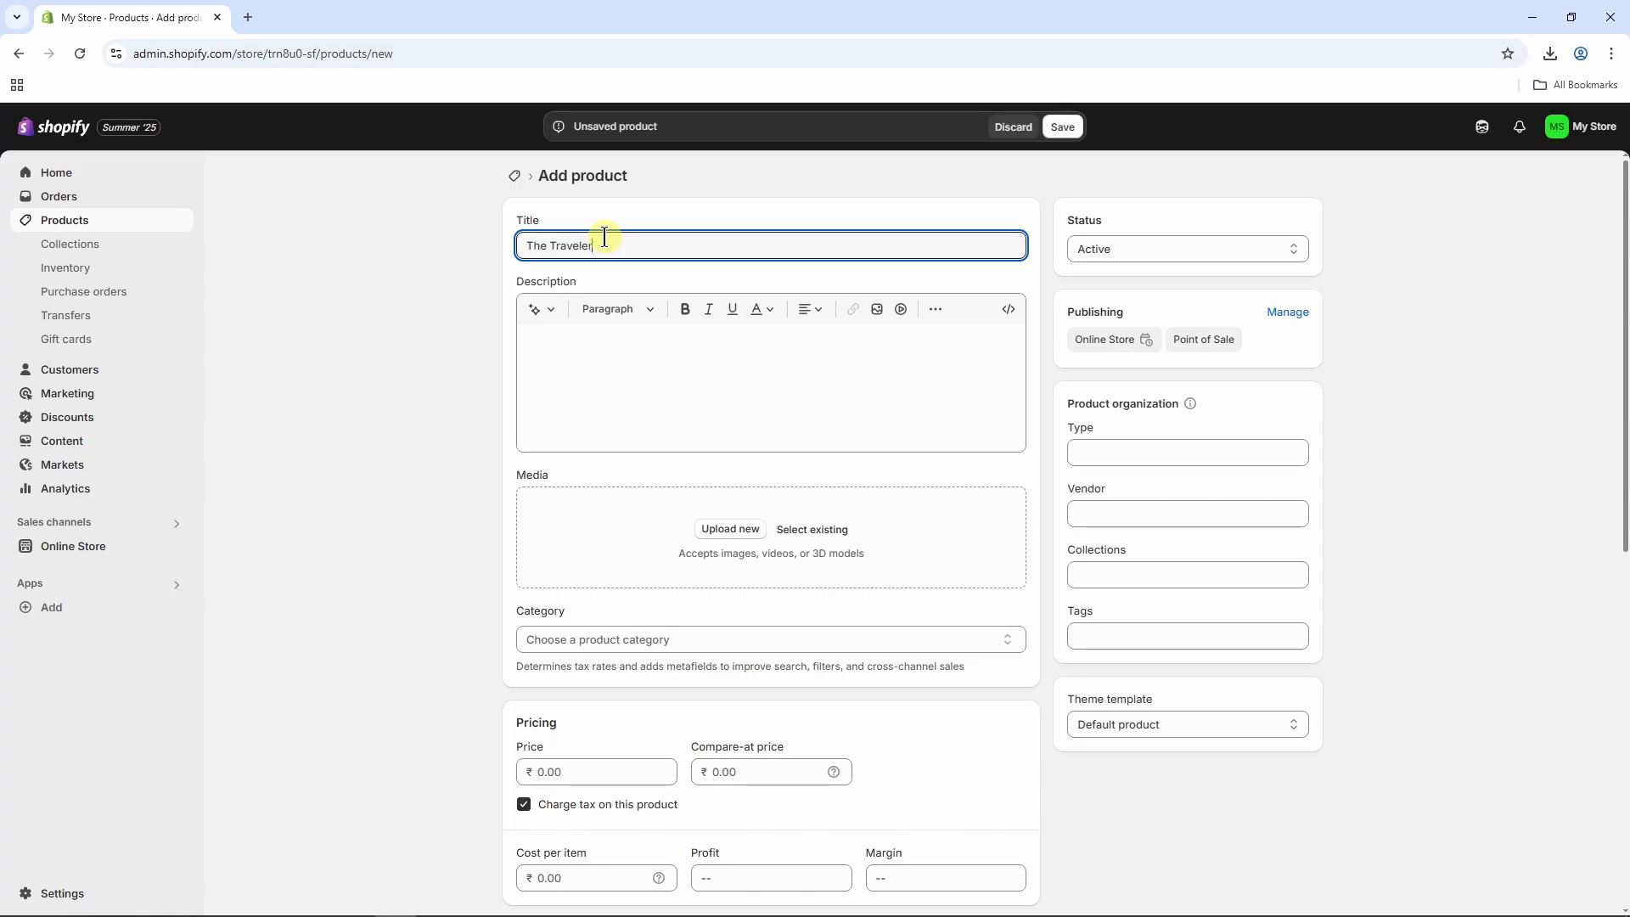
Generate the product description with the AI text generator from the keyword backpack and keep the generated text.
left_click(586, 353)
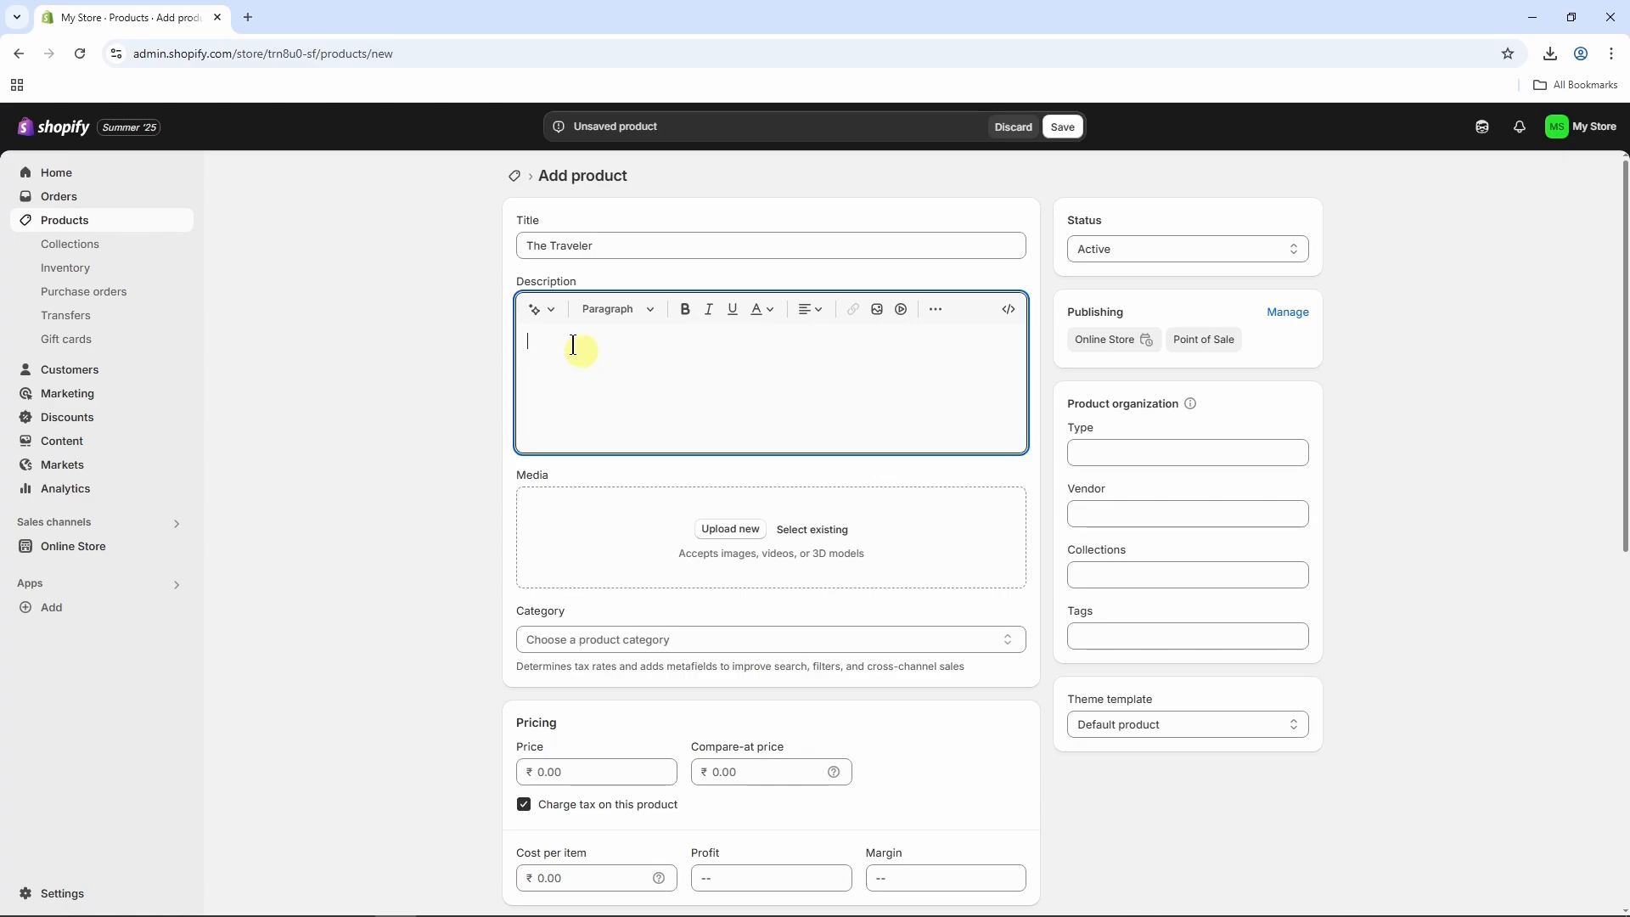
left_click(546, 313)
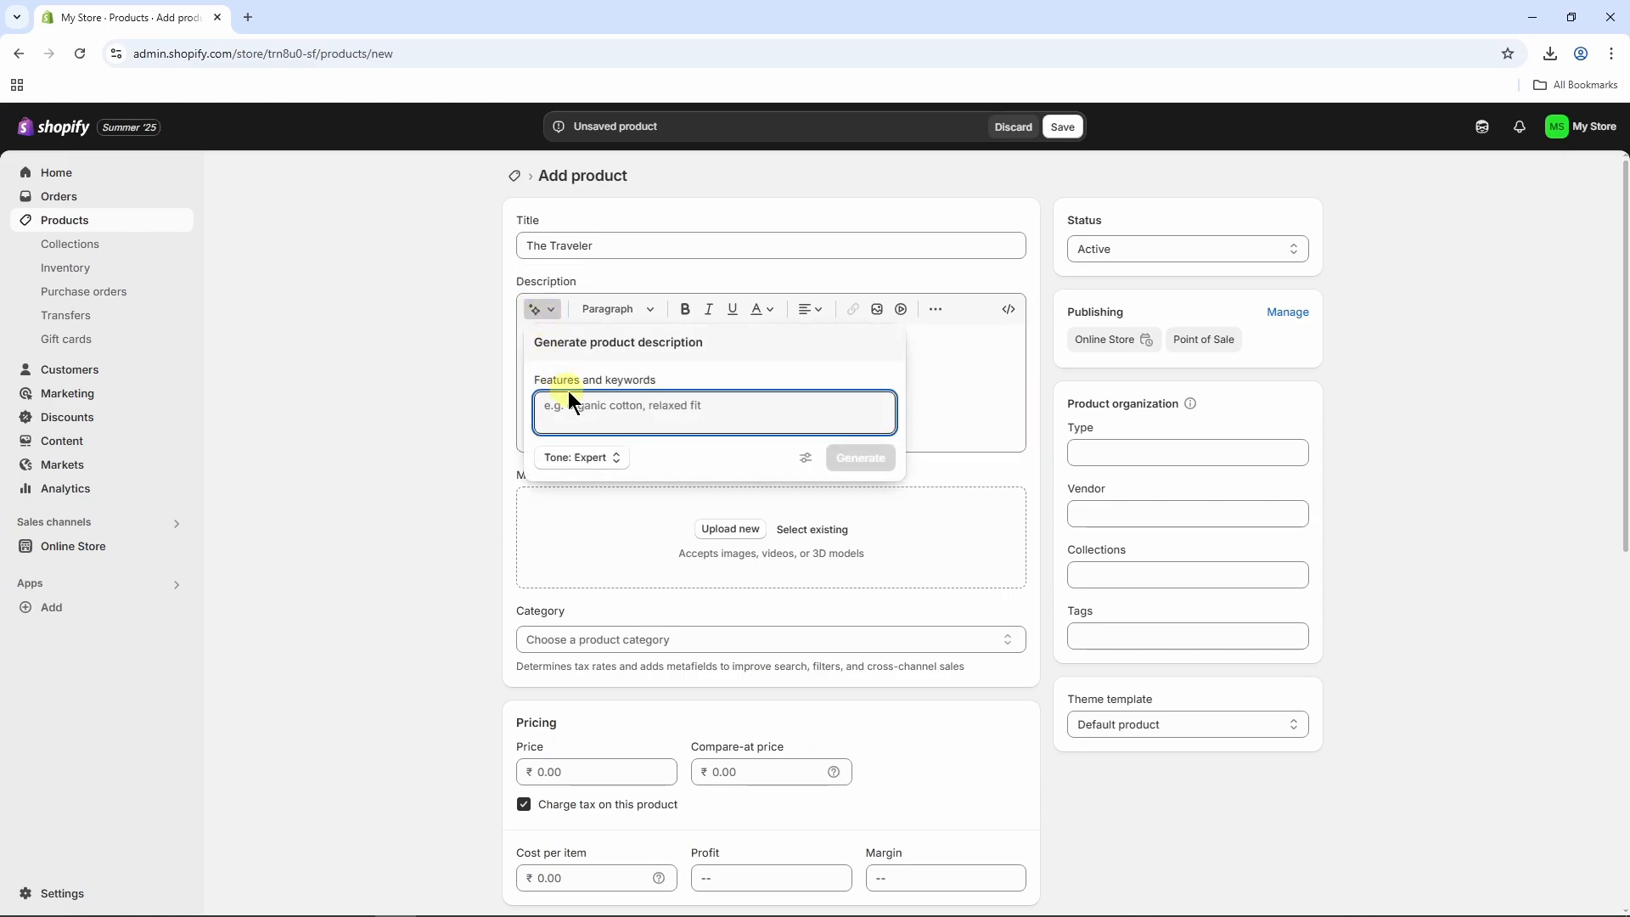
type("backpack")
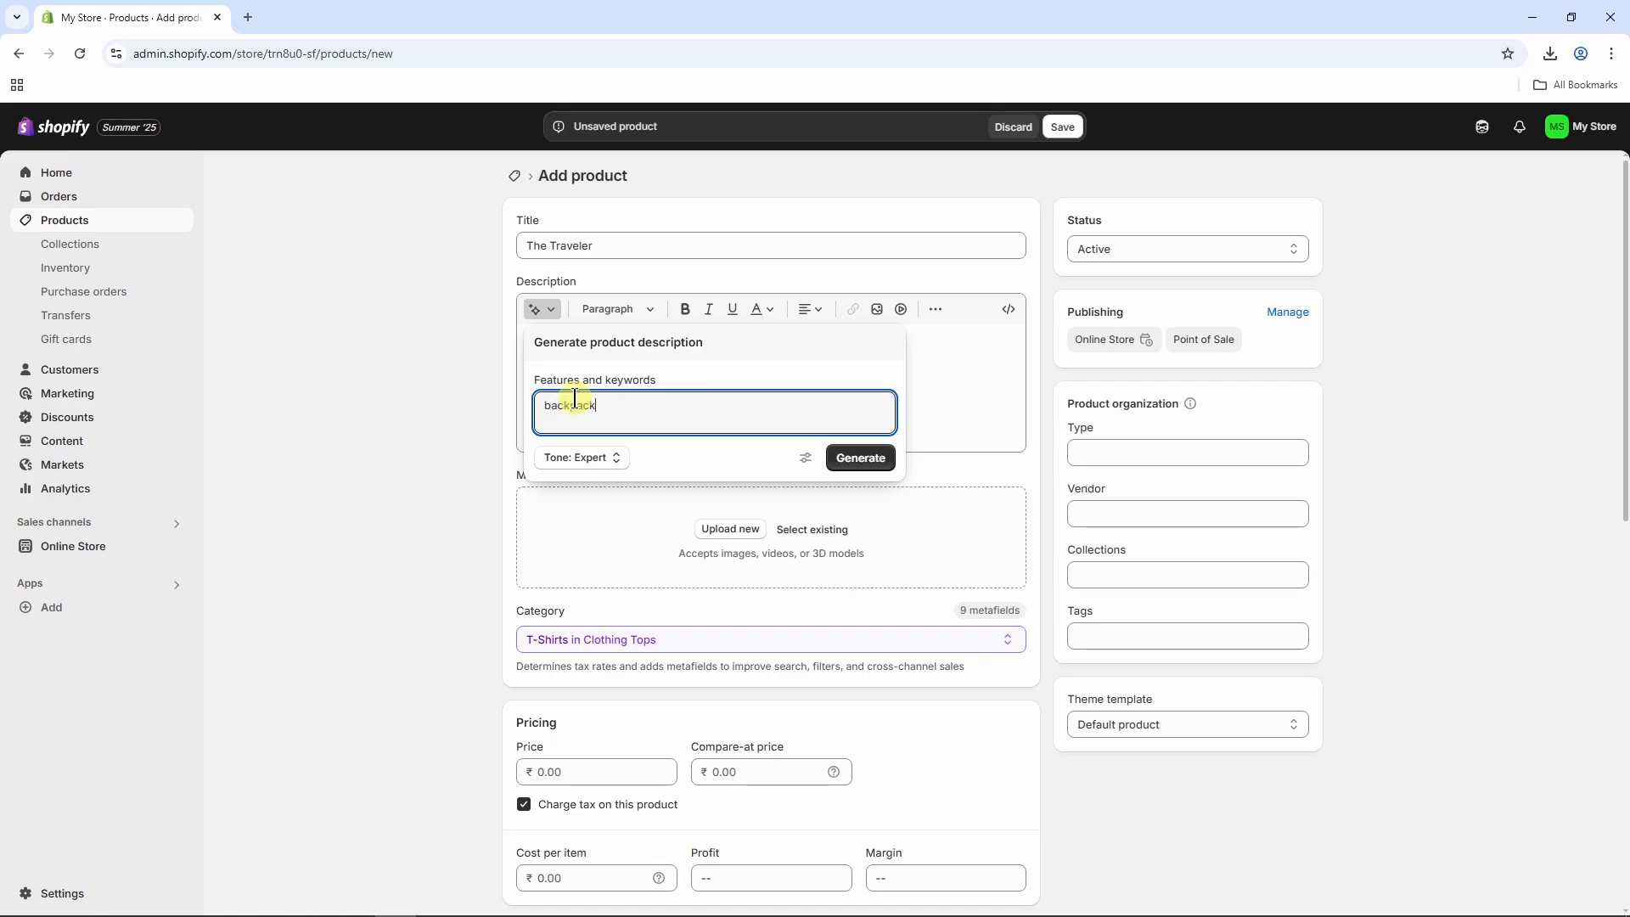
left_click(857, 458)
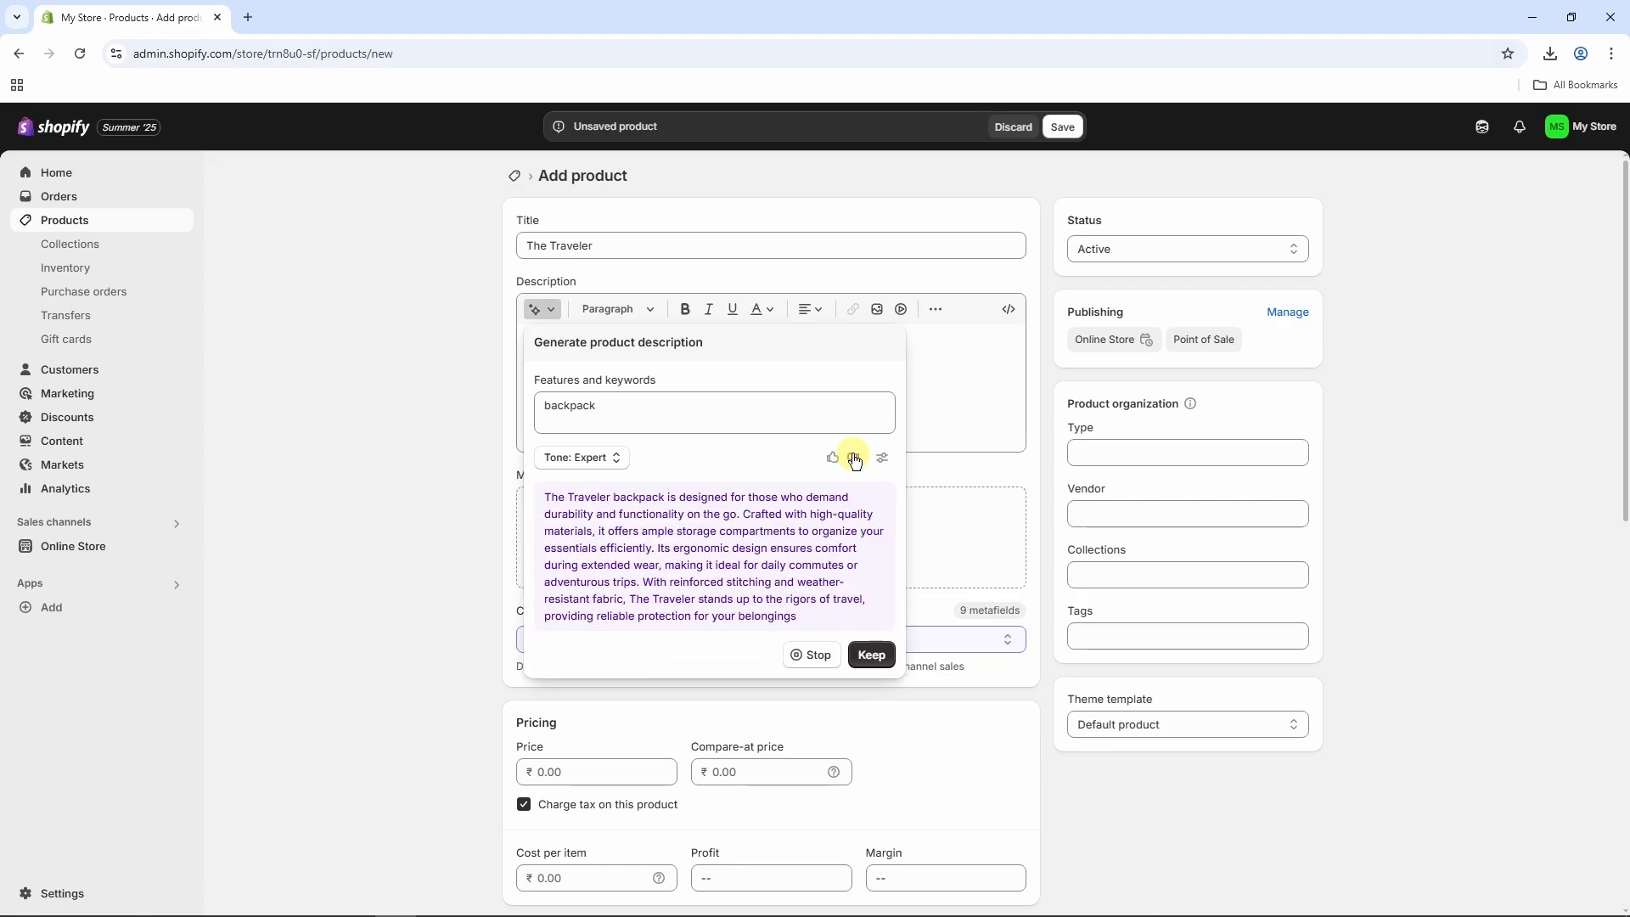
left_click(869, 671)
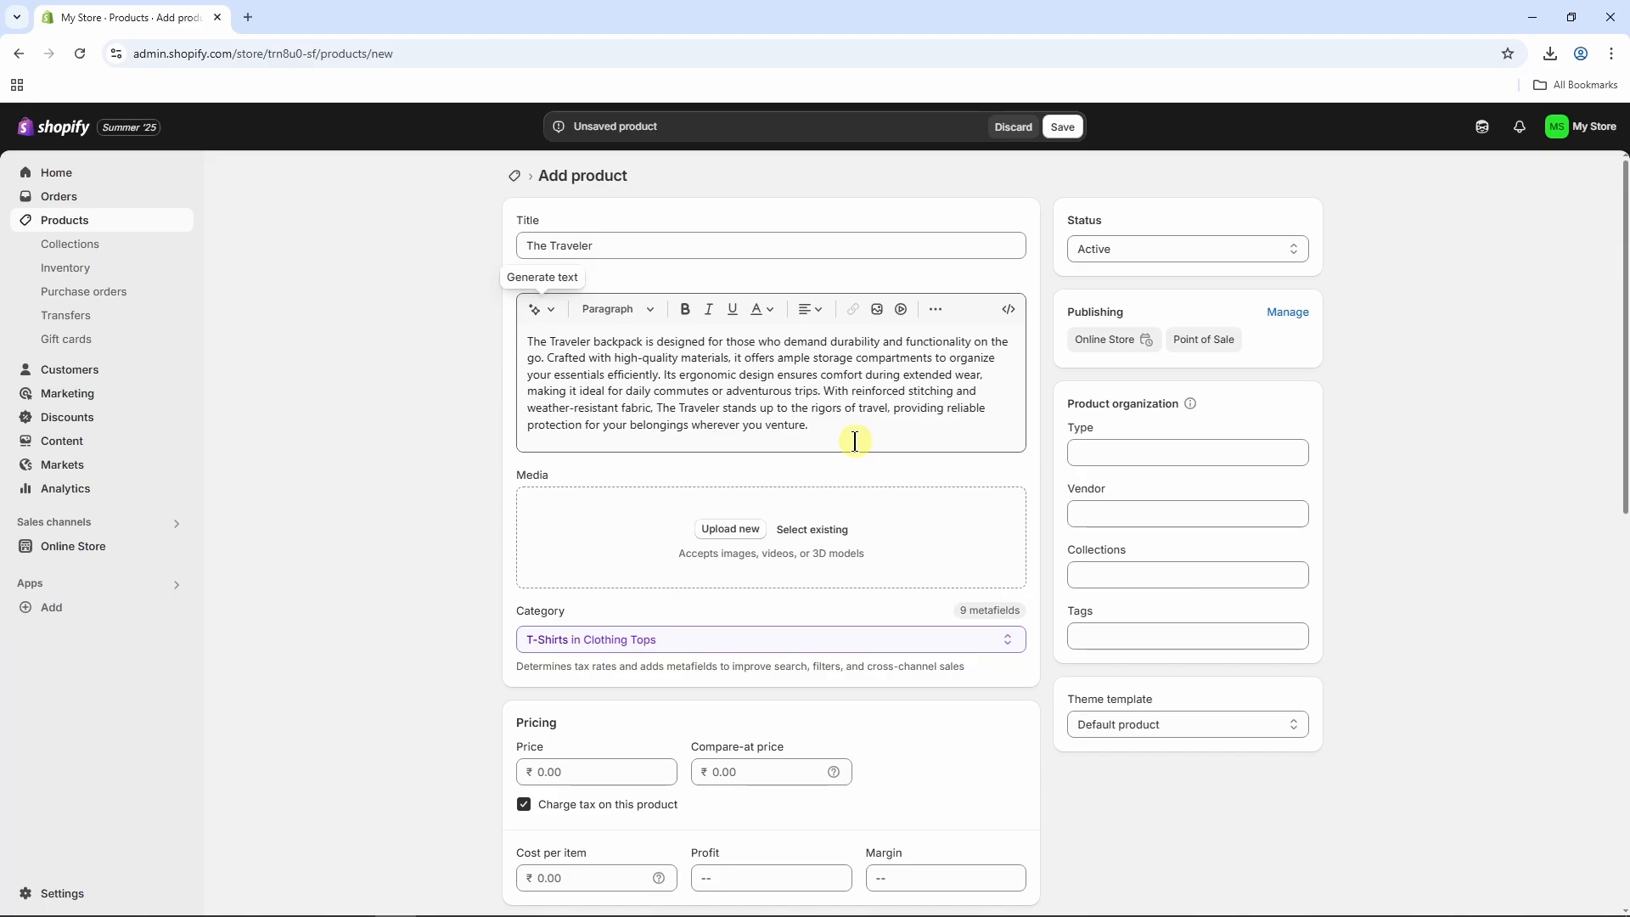
Upload the green and black backpack images from Downloads to the product media and make the green one the main image.
left_click(747, 530)
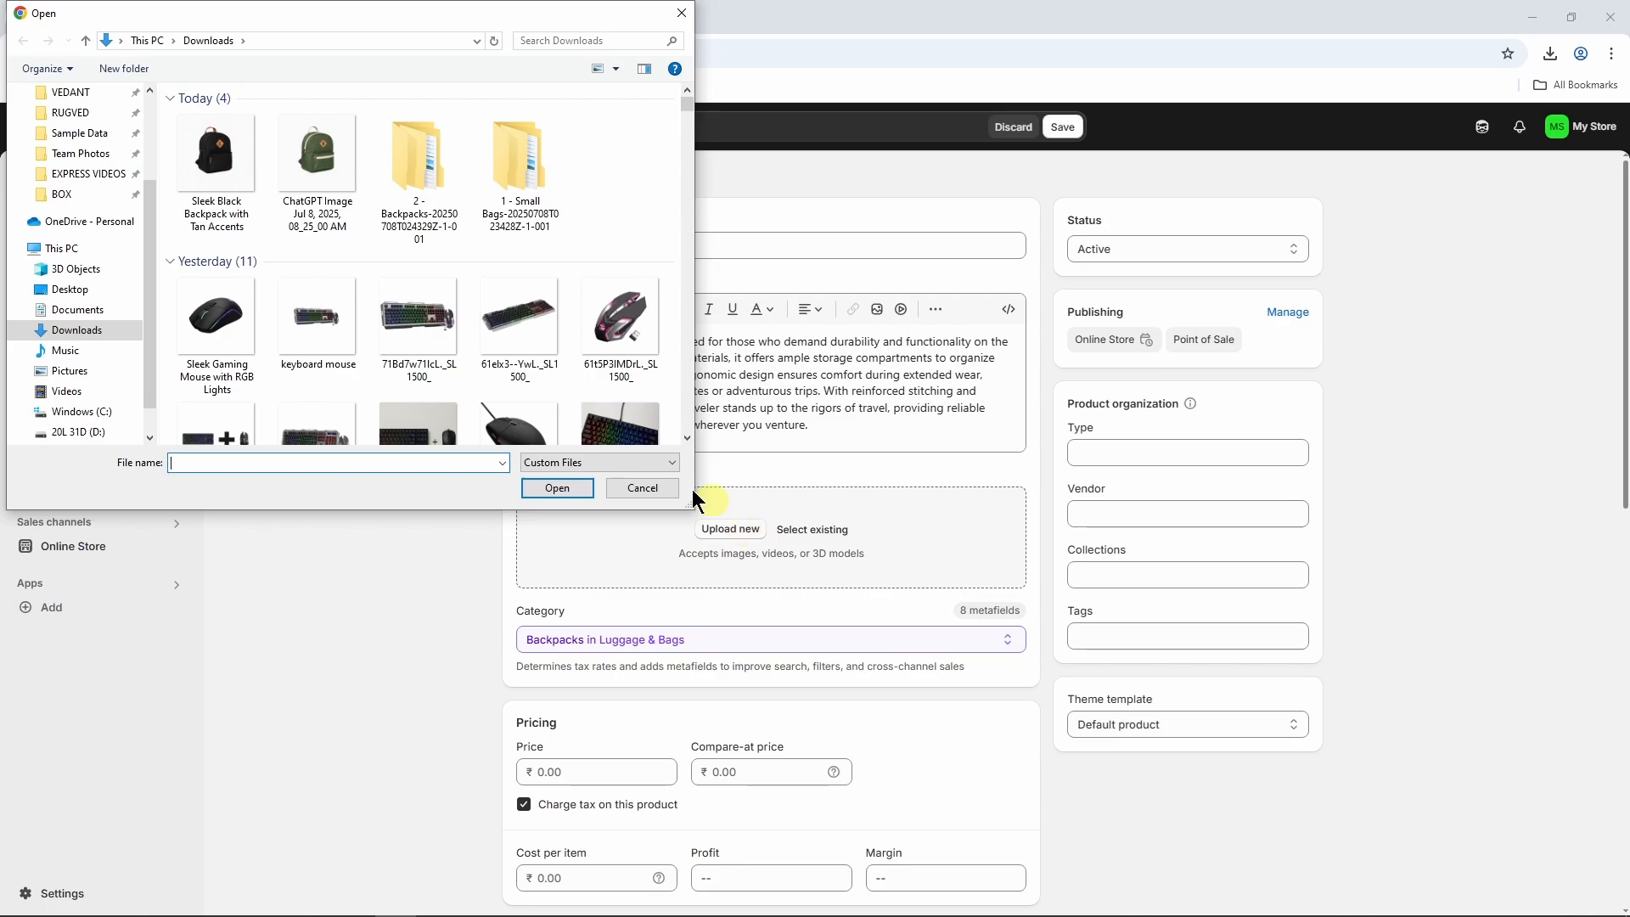
left_click(327, 208)
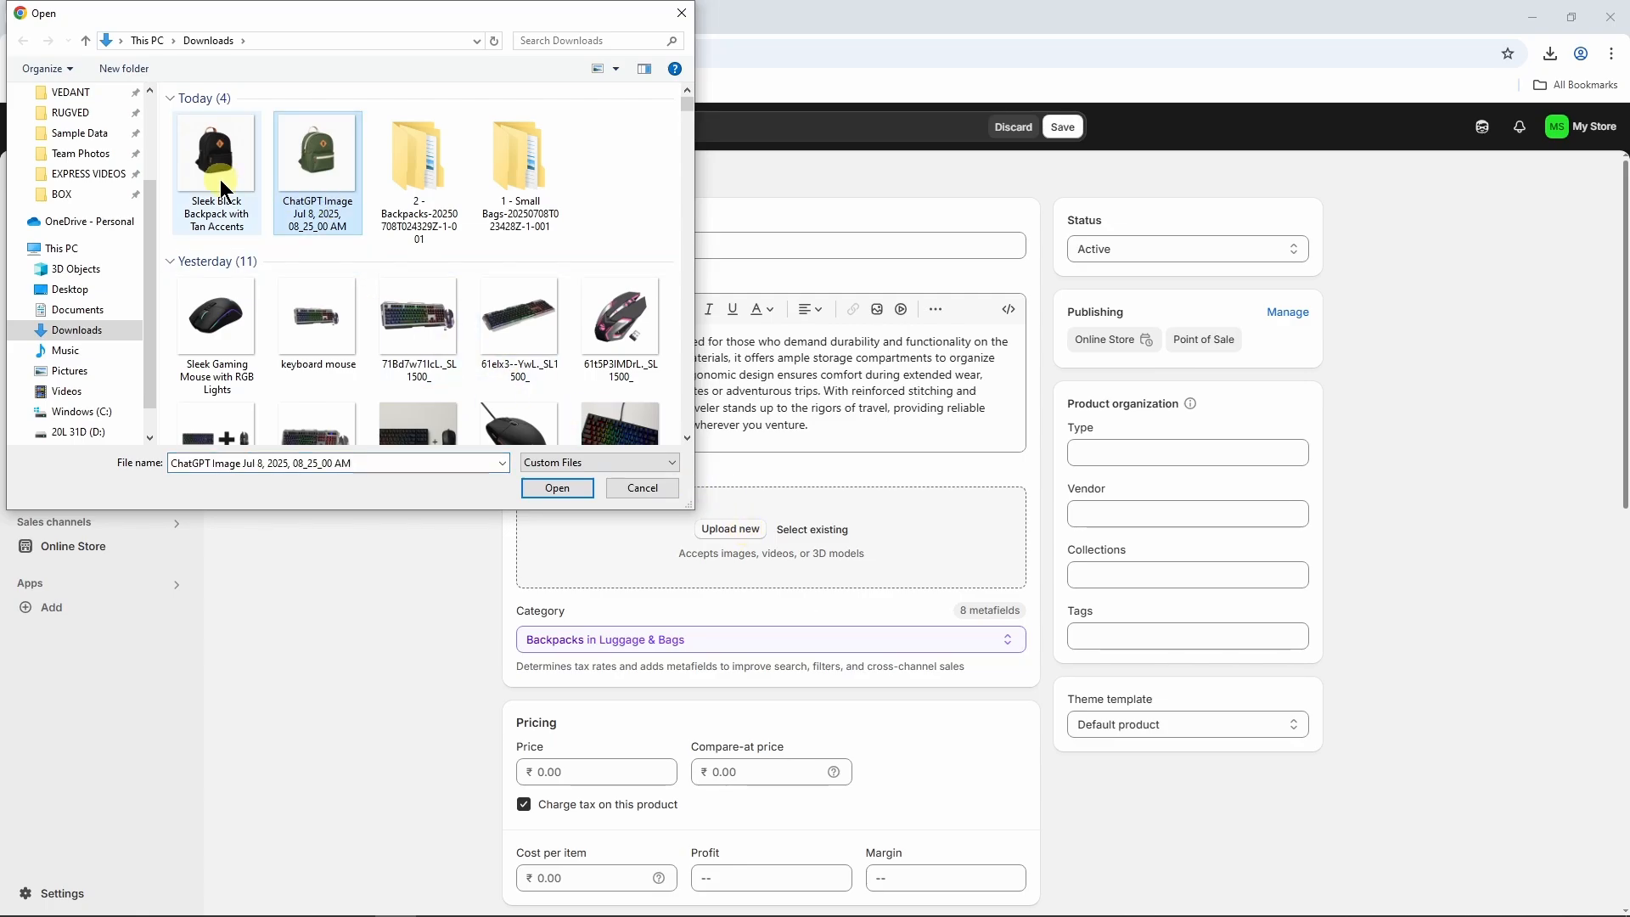
left_click(220, 180, "ctrl")
left_click(559, 490)
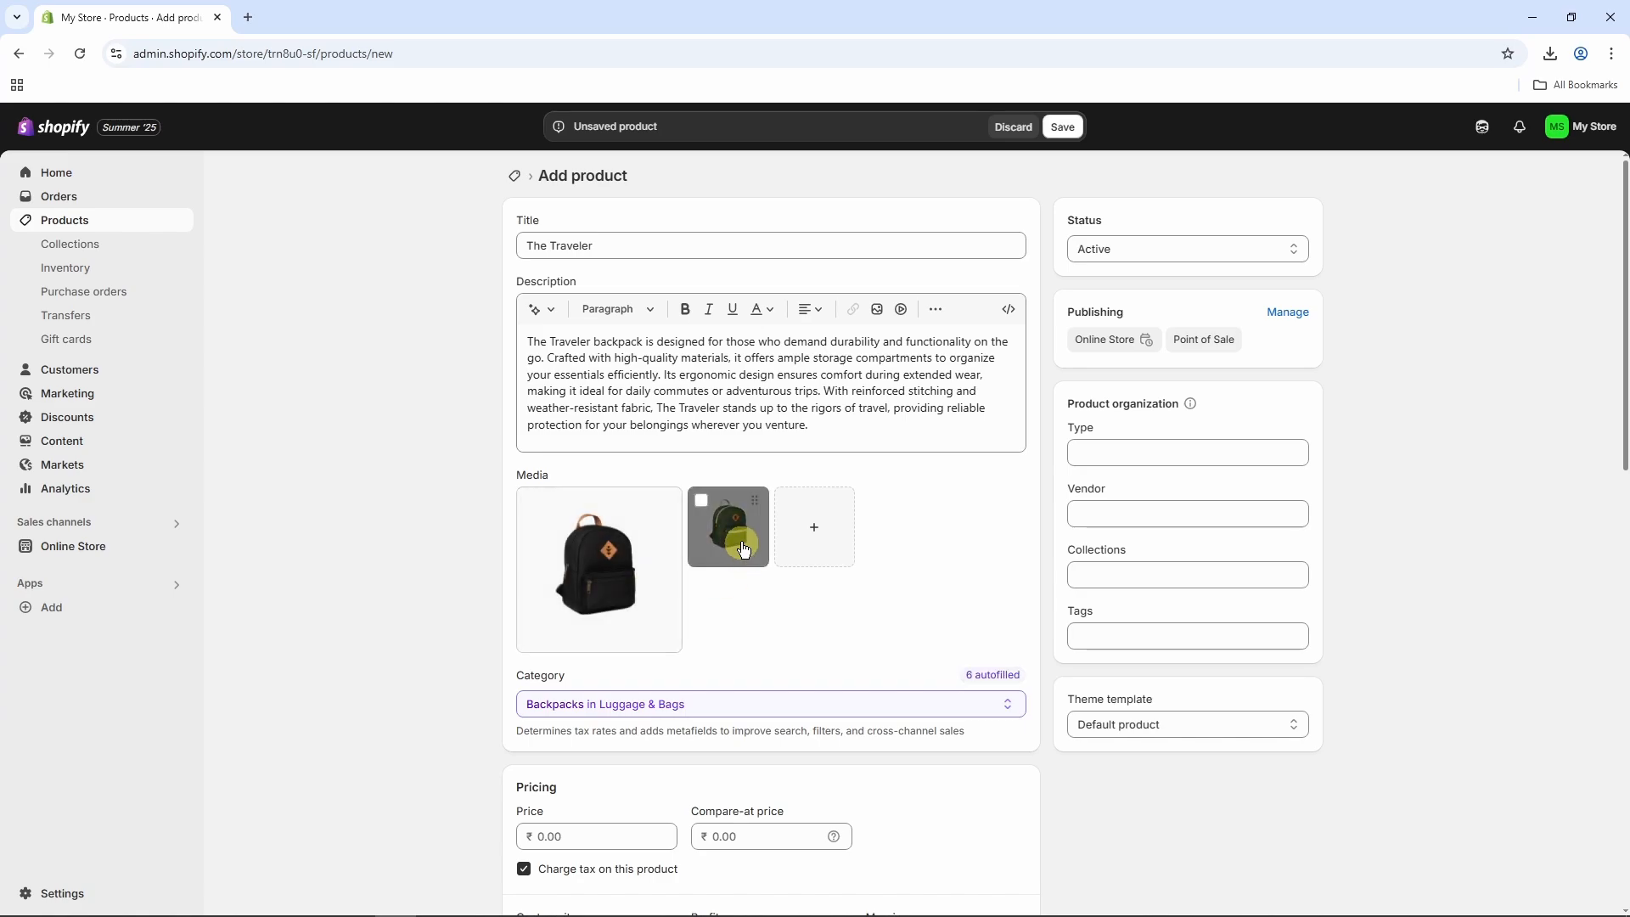
left_click_drag(741, 548, 467, 579)
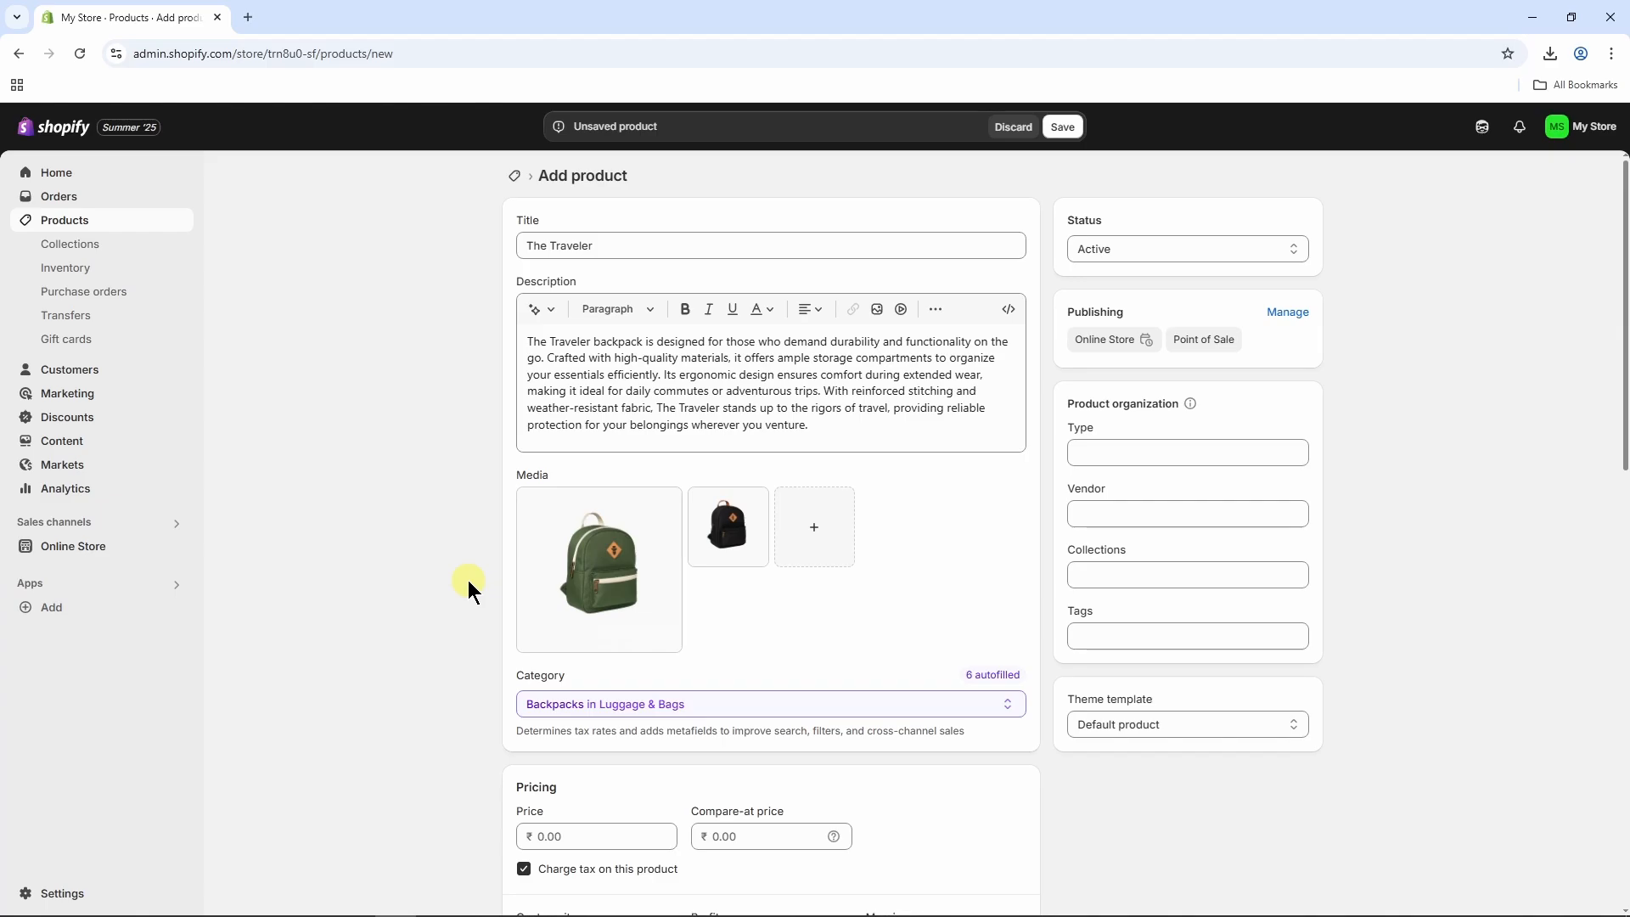
Set the product's price to ₹500 and its compare-at price to ₹650.
scroll(467, 579, "down", 3)
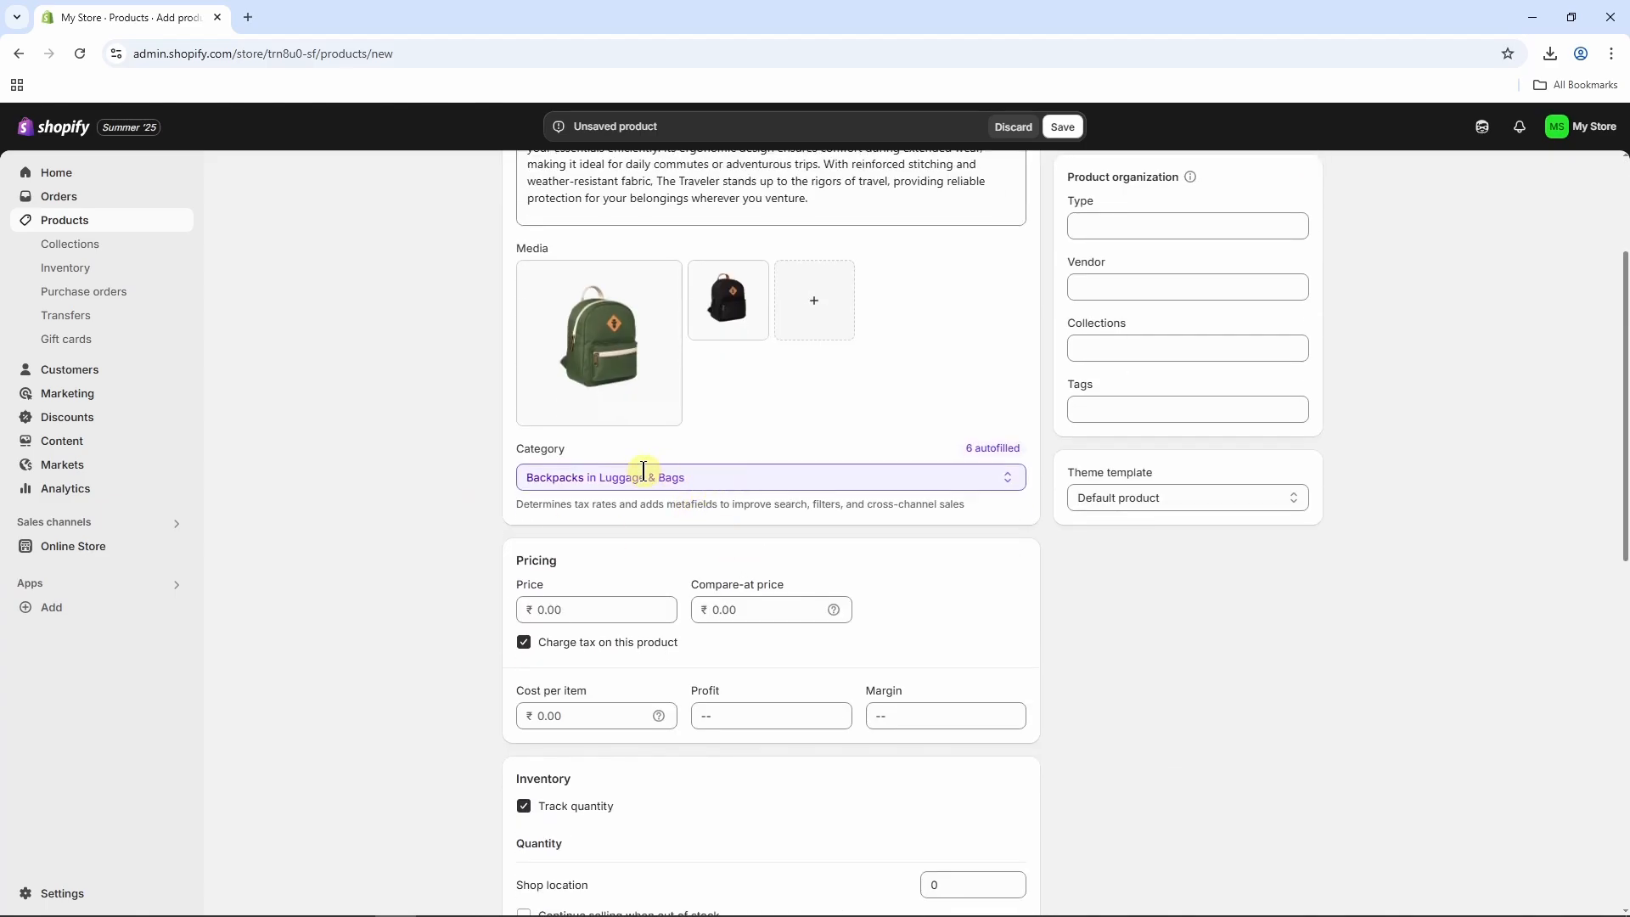
scroll(719, 488, "down", 3)
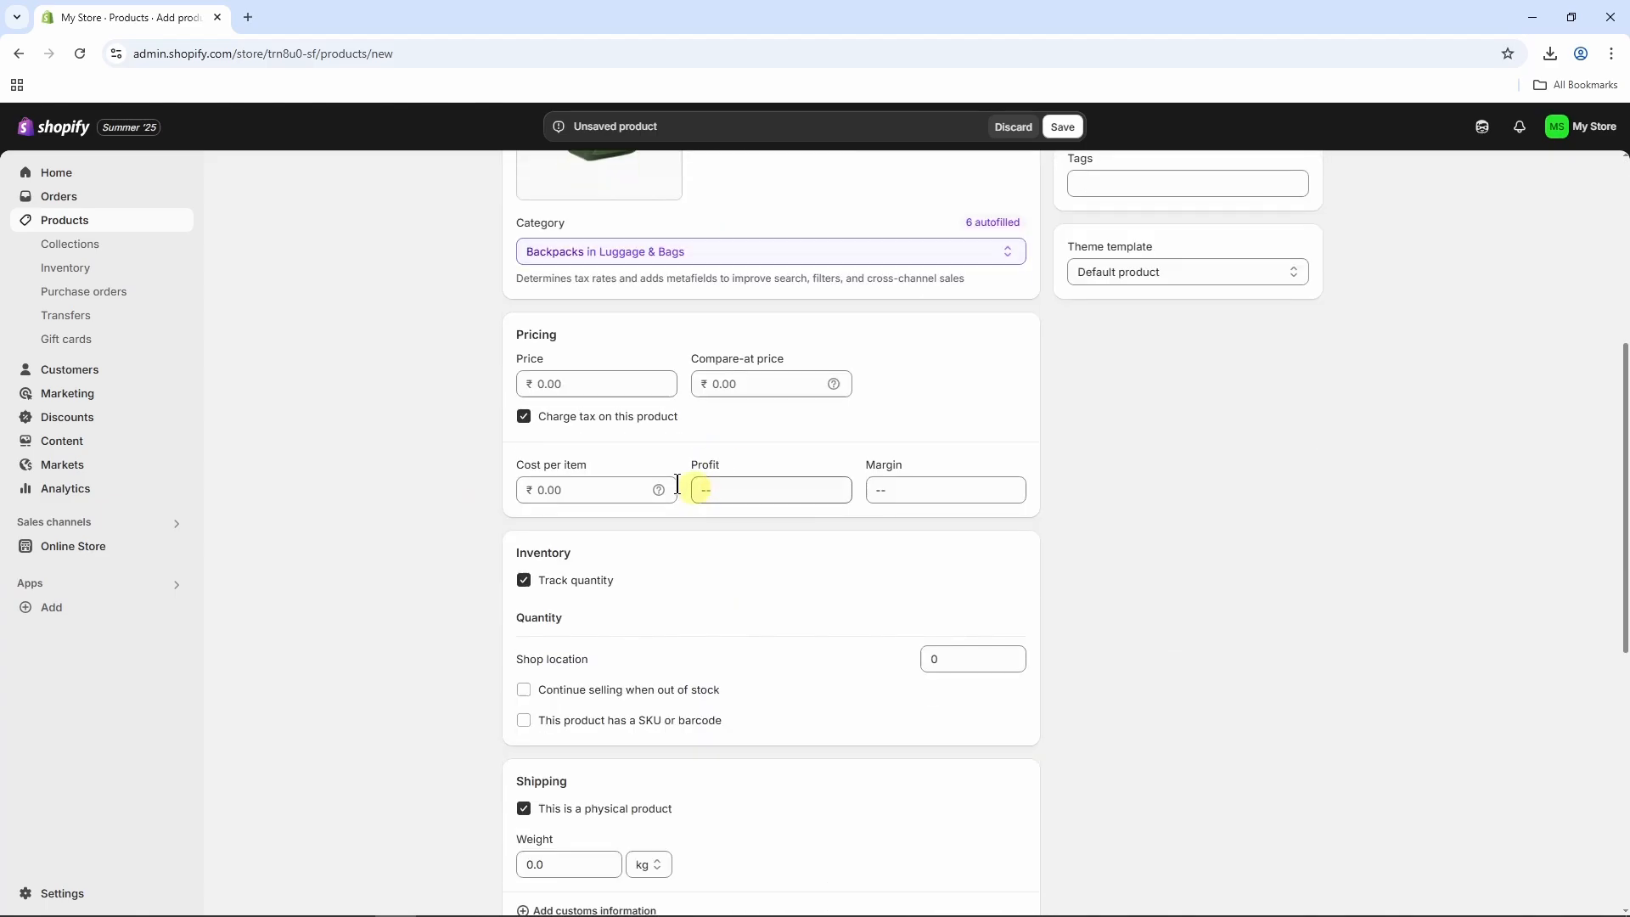
left_click(550, 384)
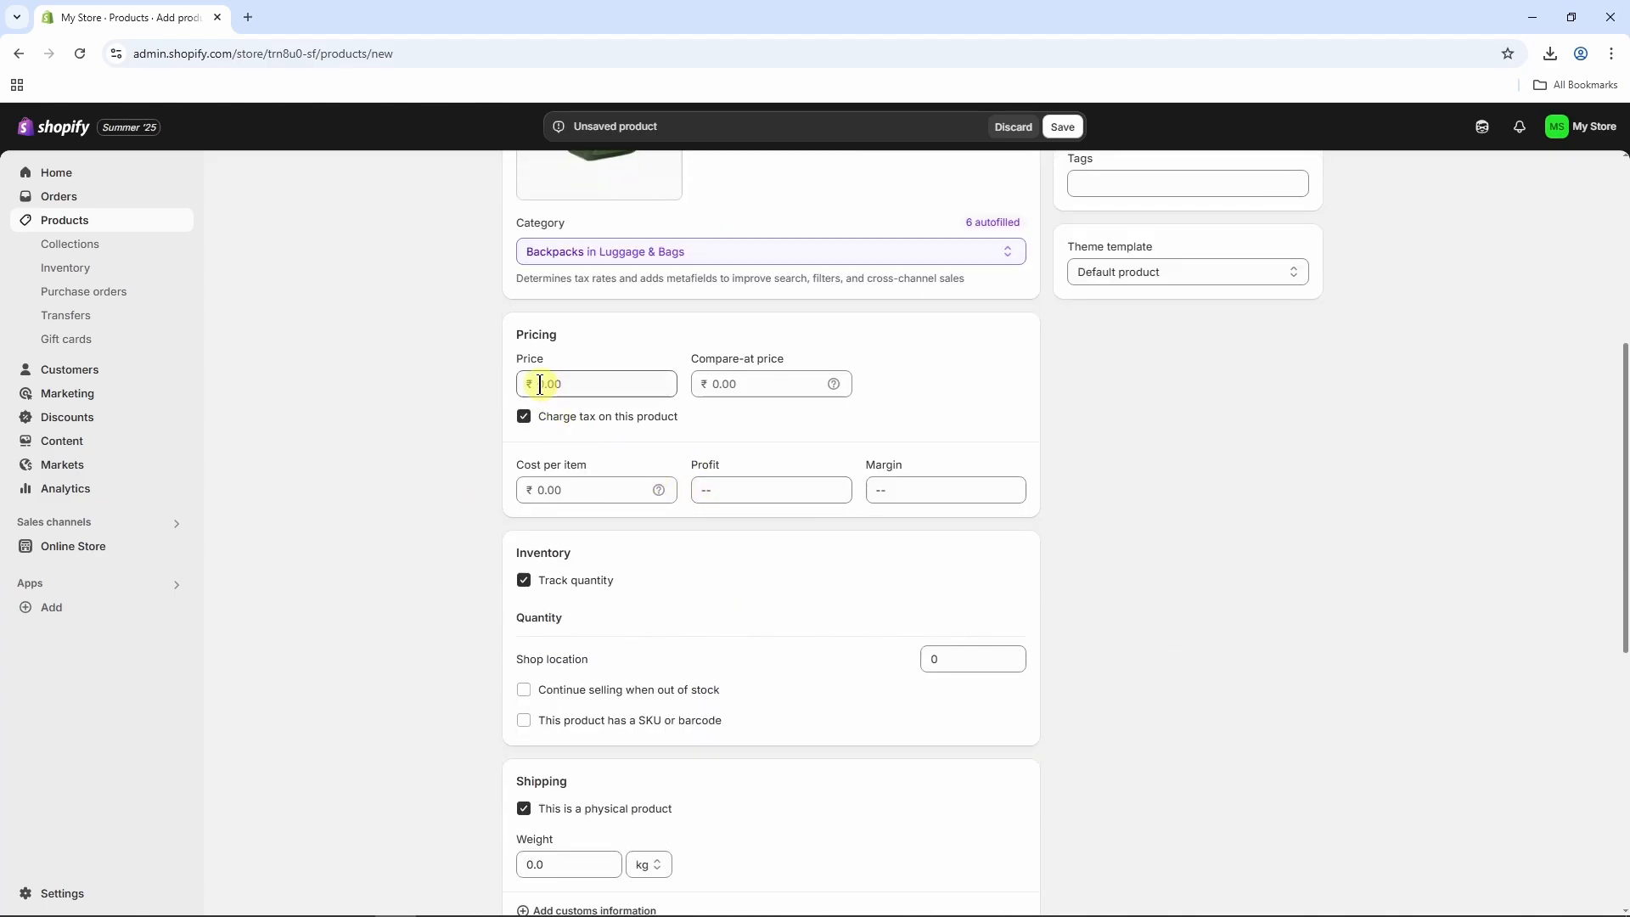
left_click(940, 454)
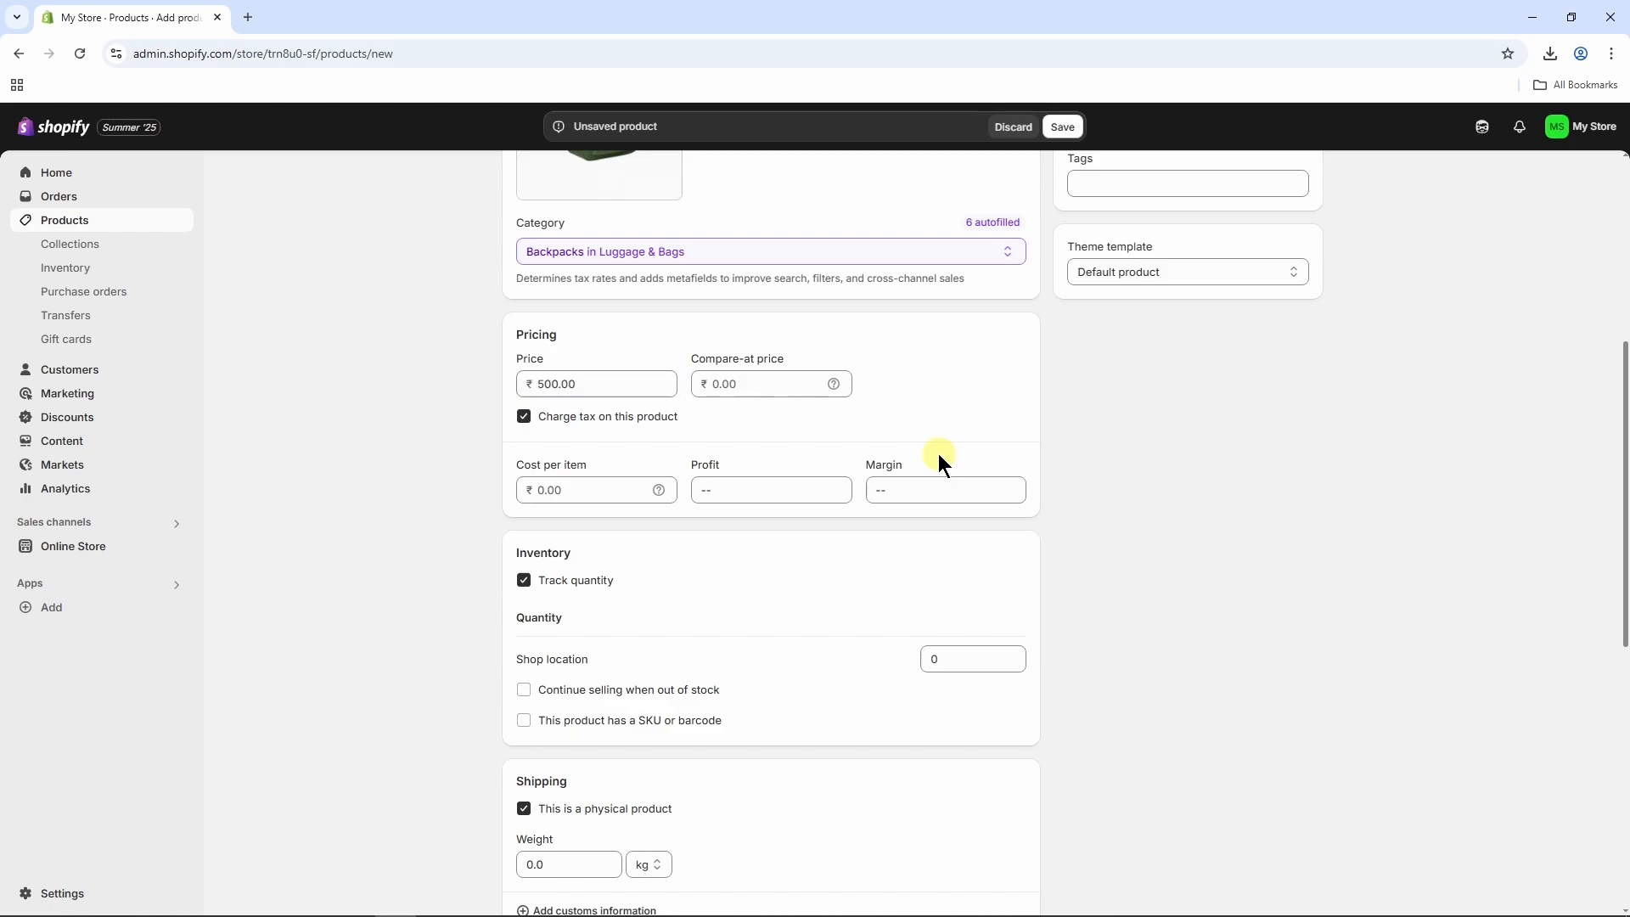
left_click(724, 383)
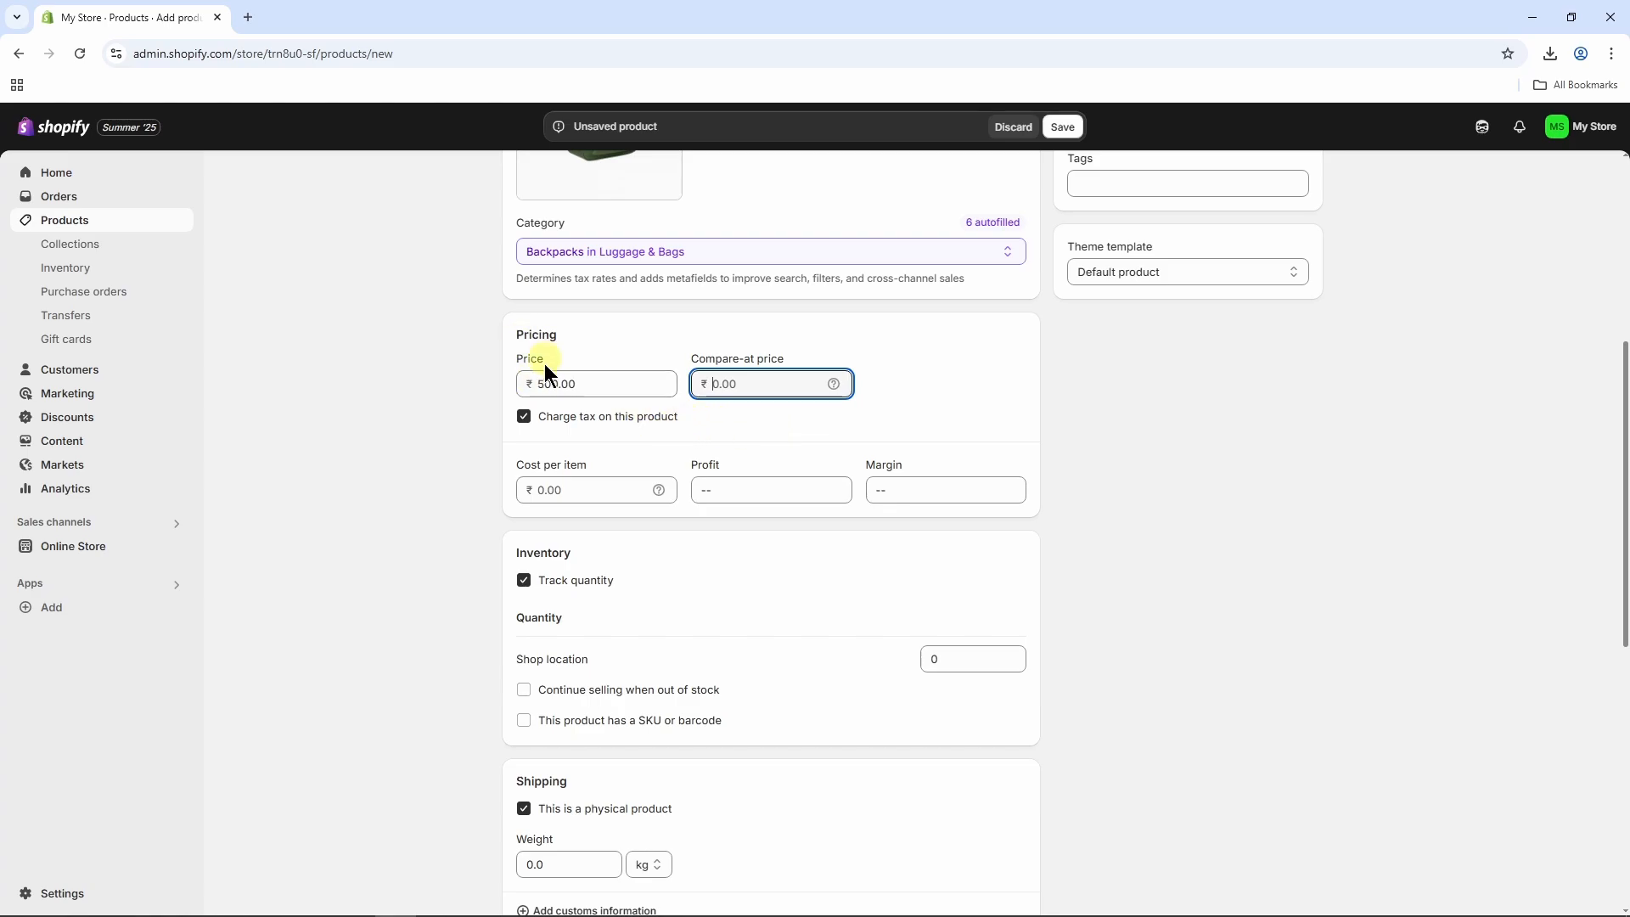
type("650")
left_click(795, 414)
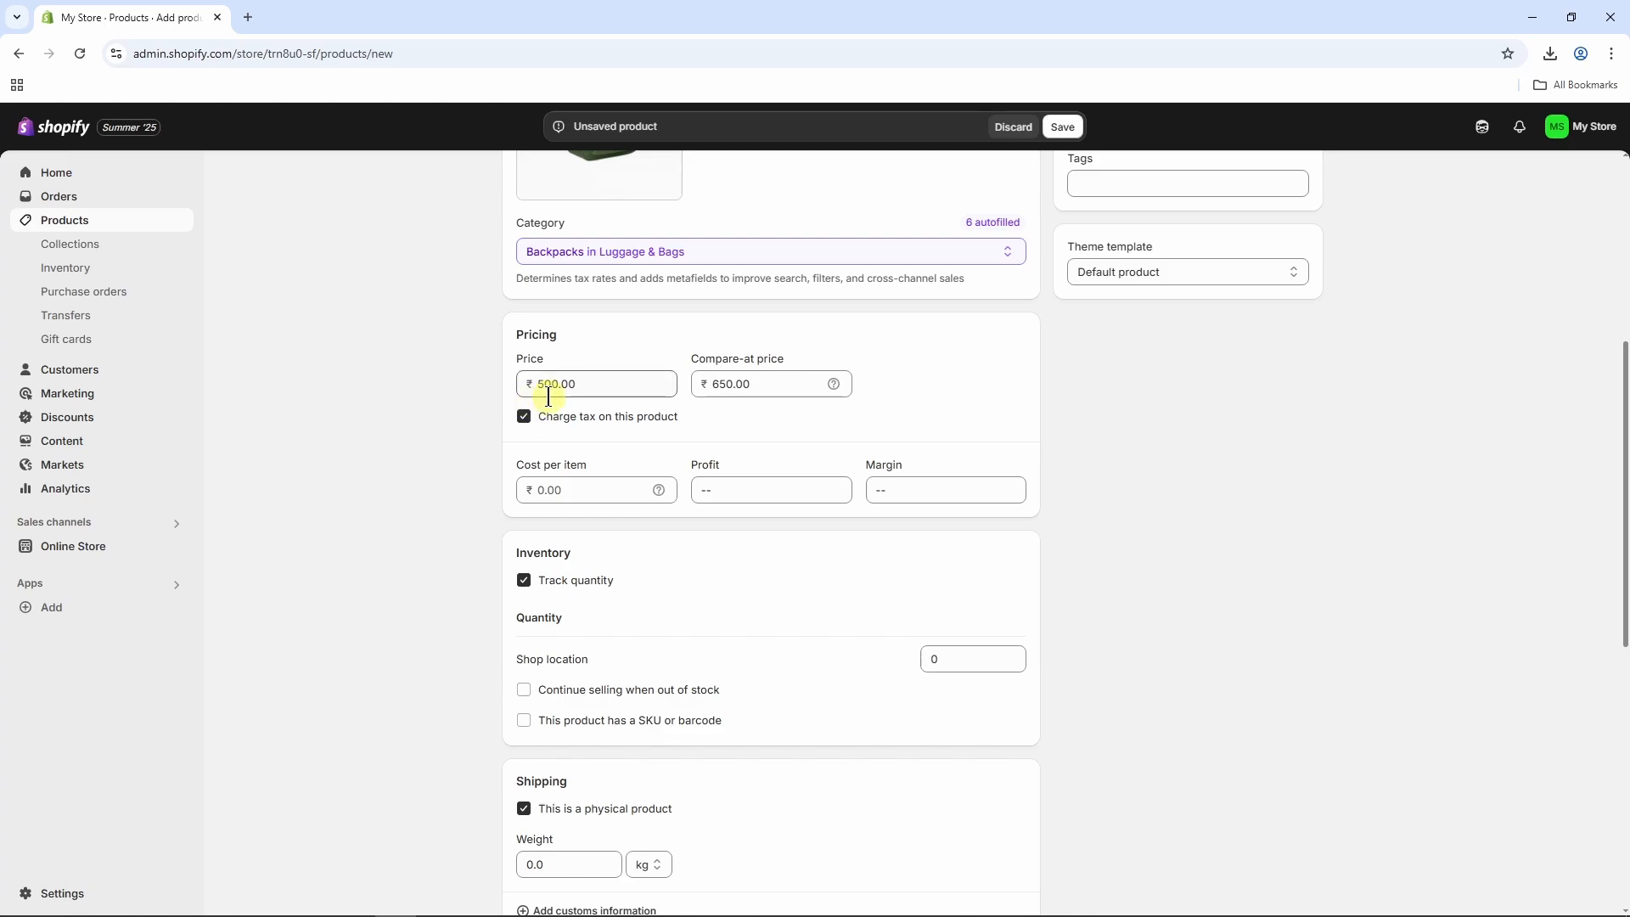
Set the product's inventory quantity at the shop location to 50.
scroll(548, 397, "down", 3)
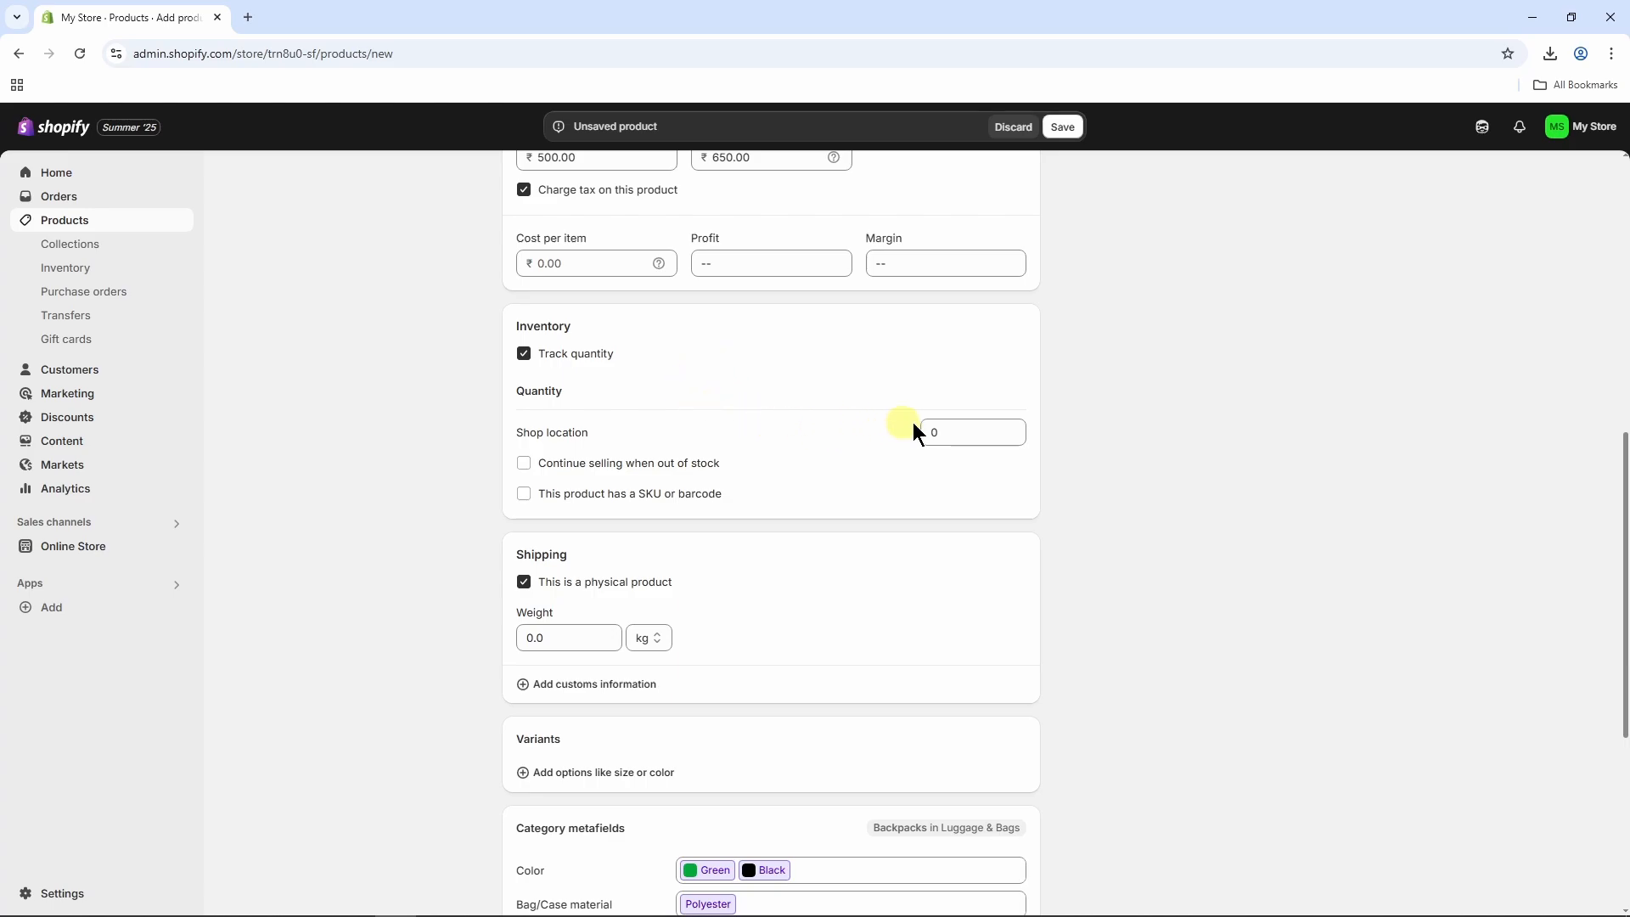
left_click(934, 432)
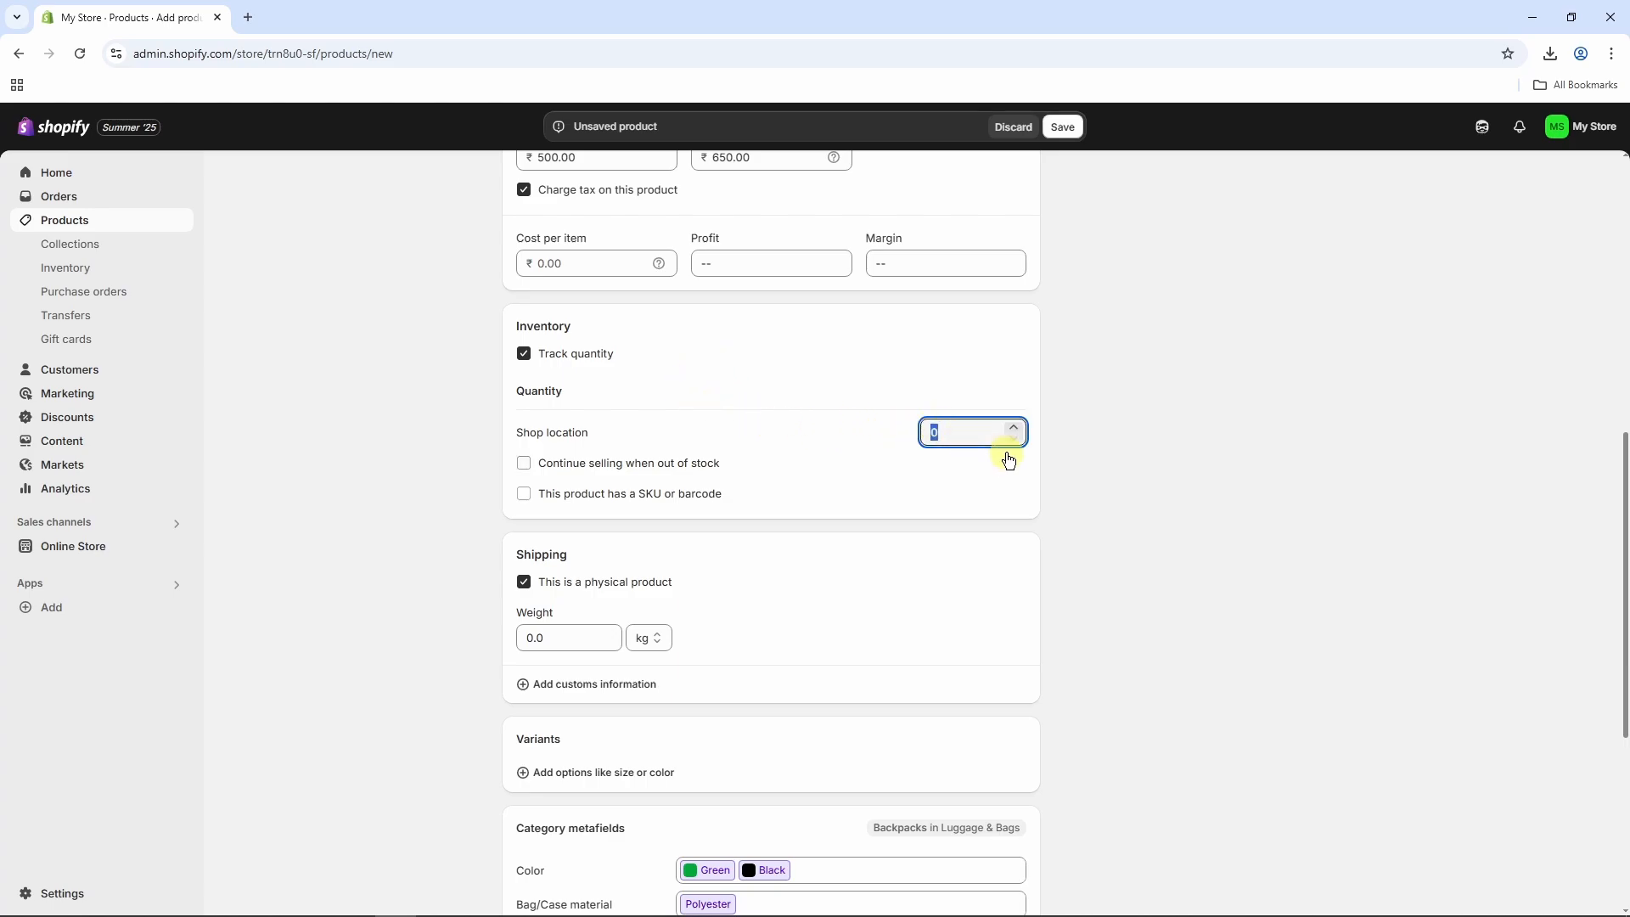
left_click(1122, 473)
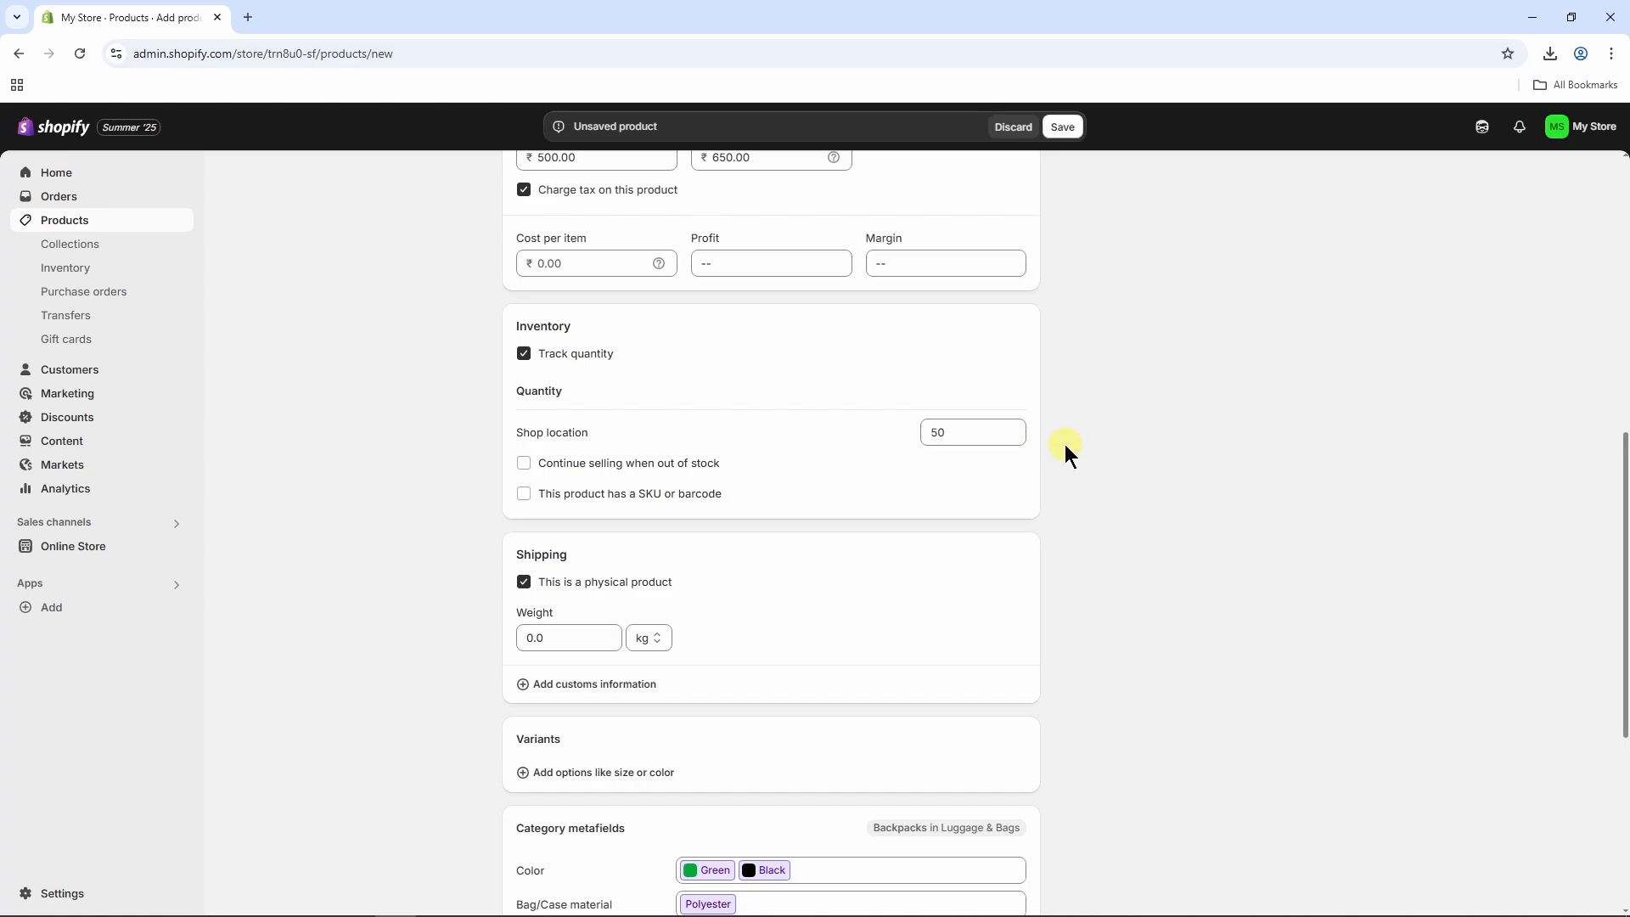
scroll(1067, 443, "down", 4)
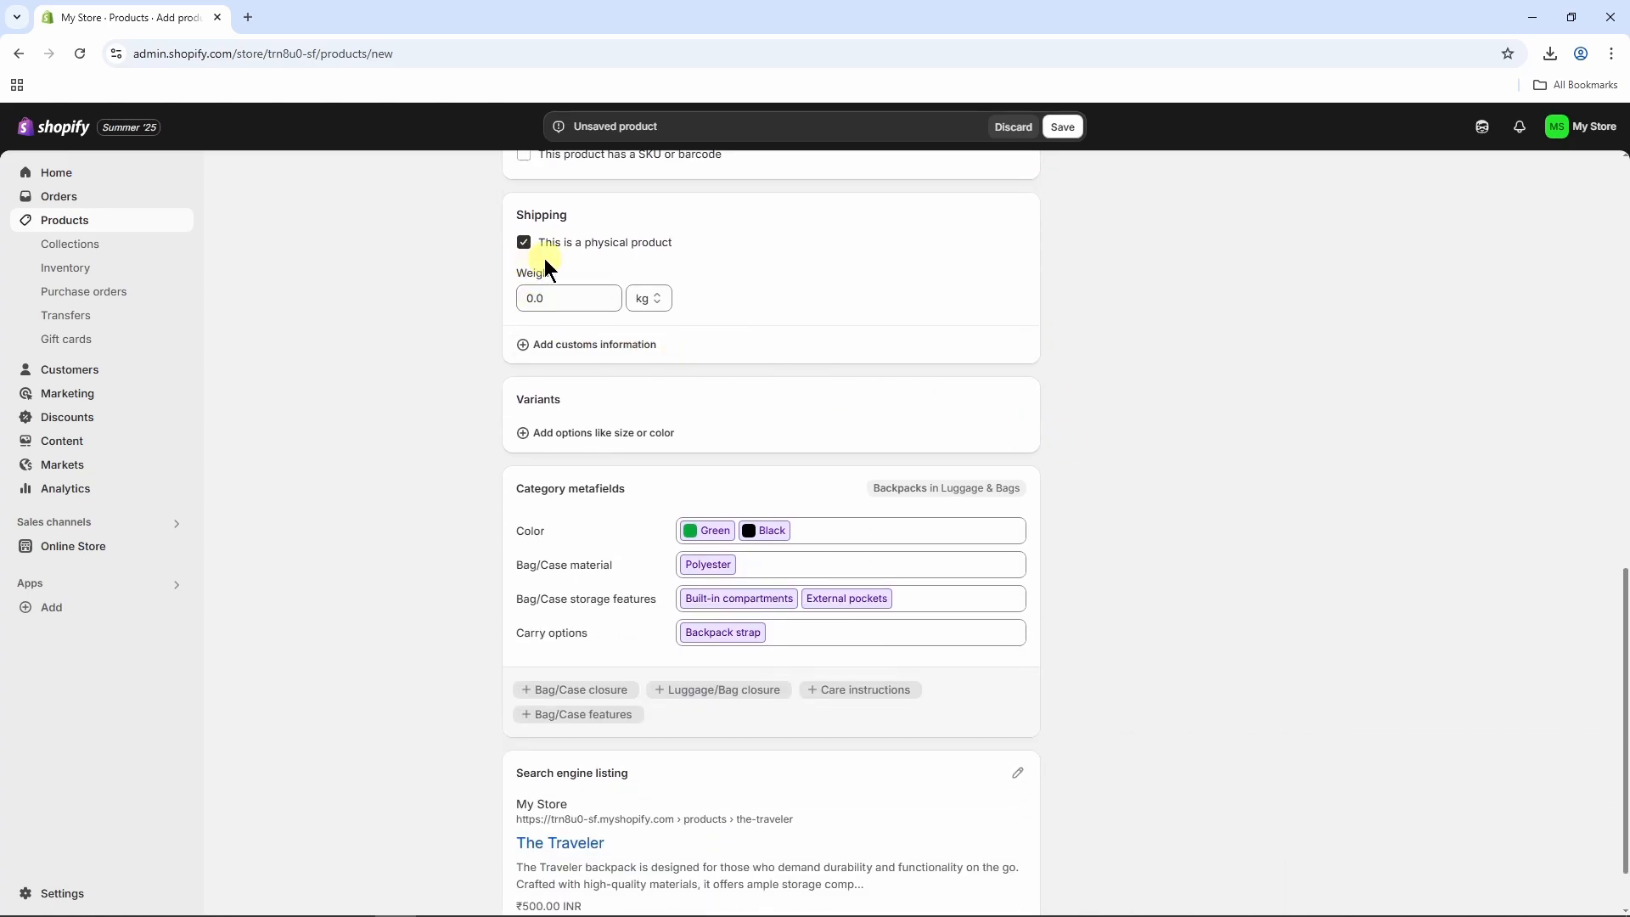
Add Color as a variant option for the product, using the Green and Black values.
scroll(713, 327, "down", 1)
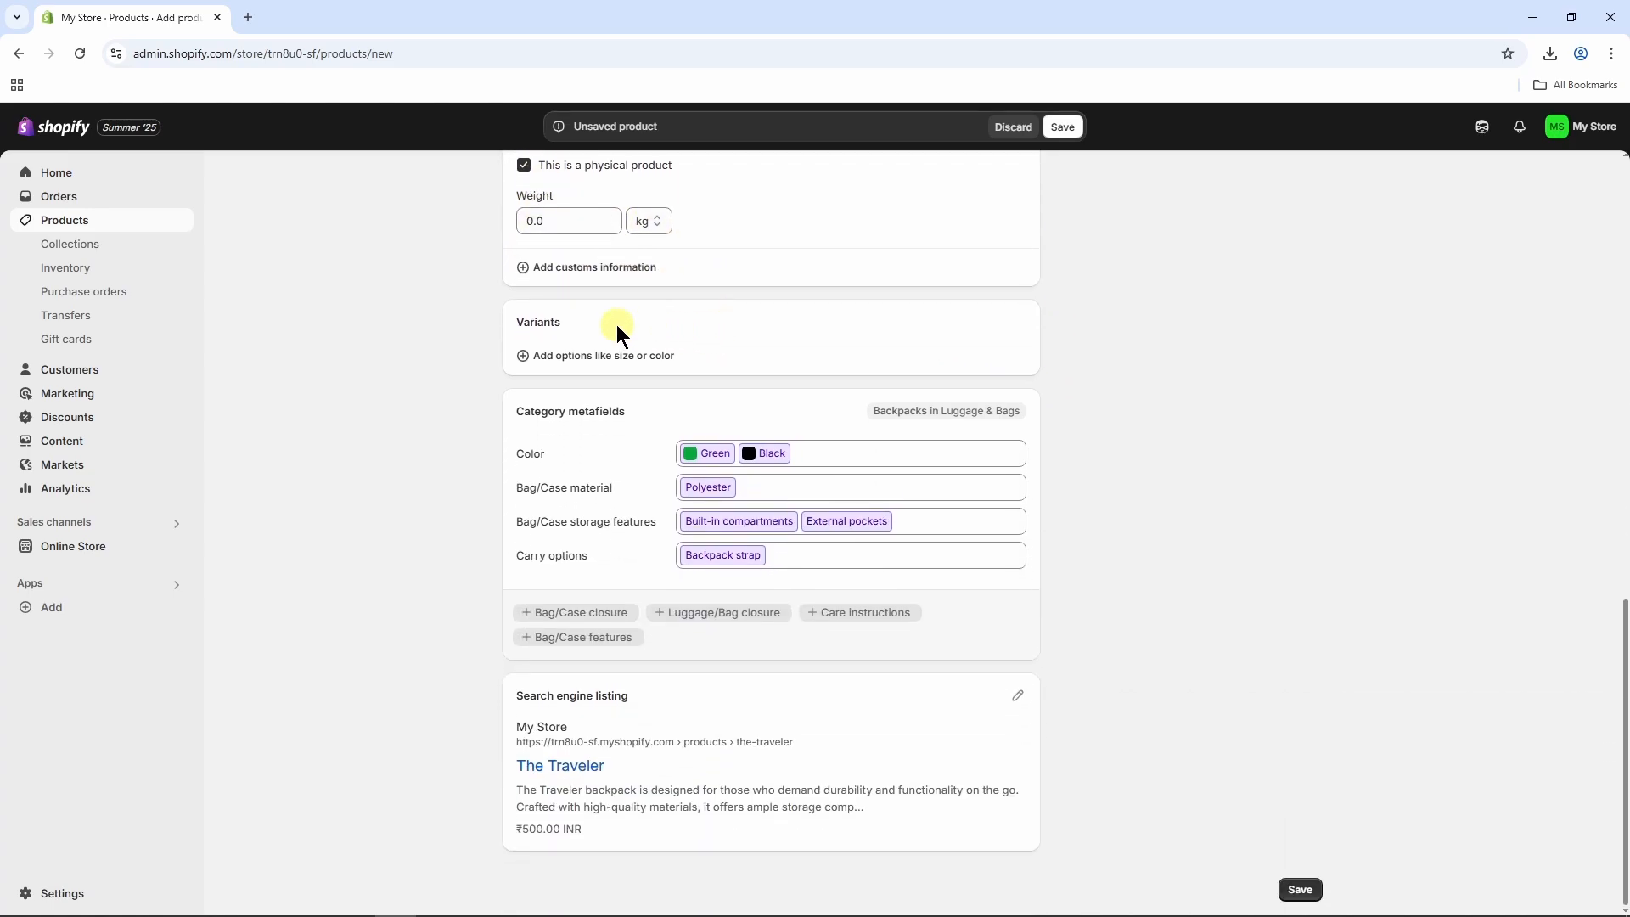
left_click(563, 361)
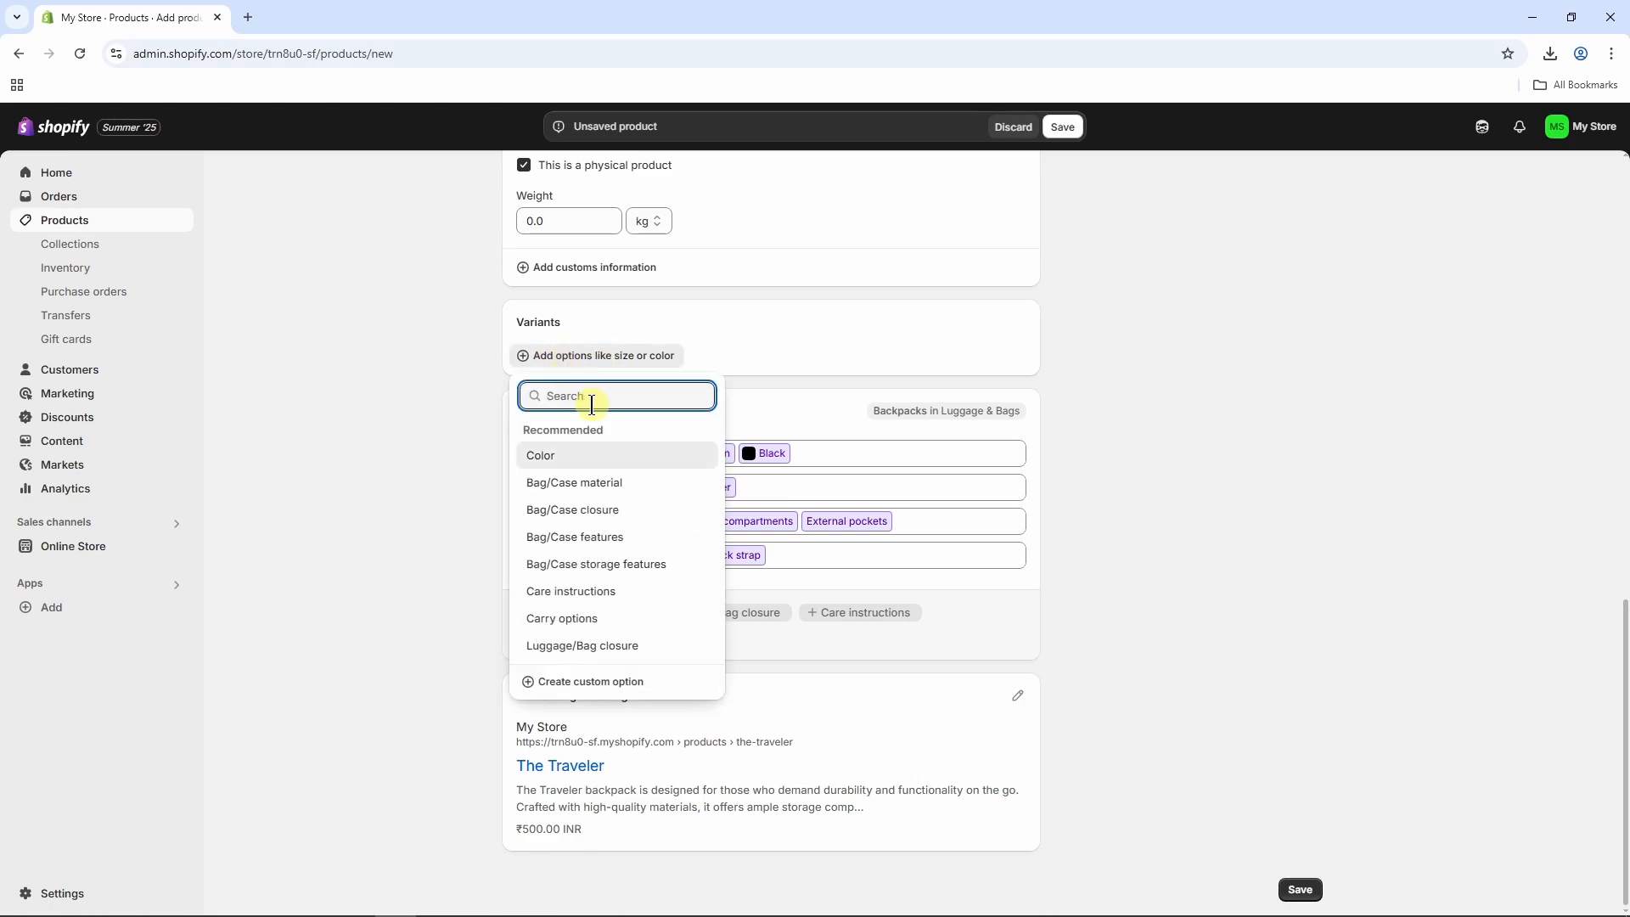
left_click(567, 459)
scroll(718, 399, "up", 10)
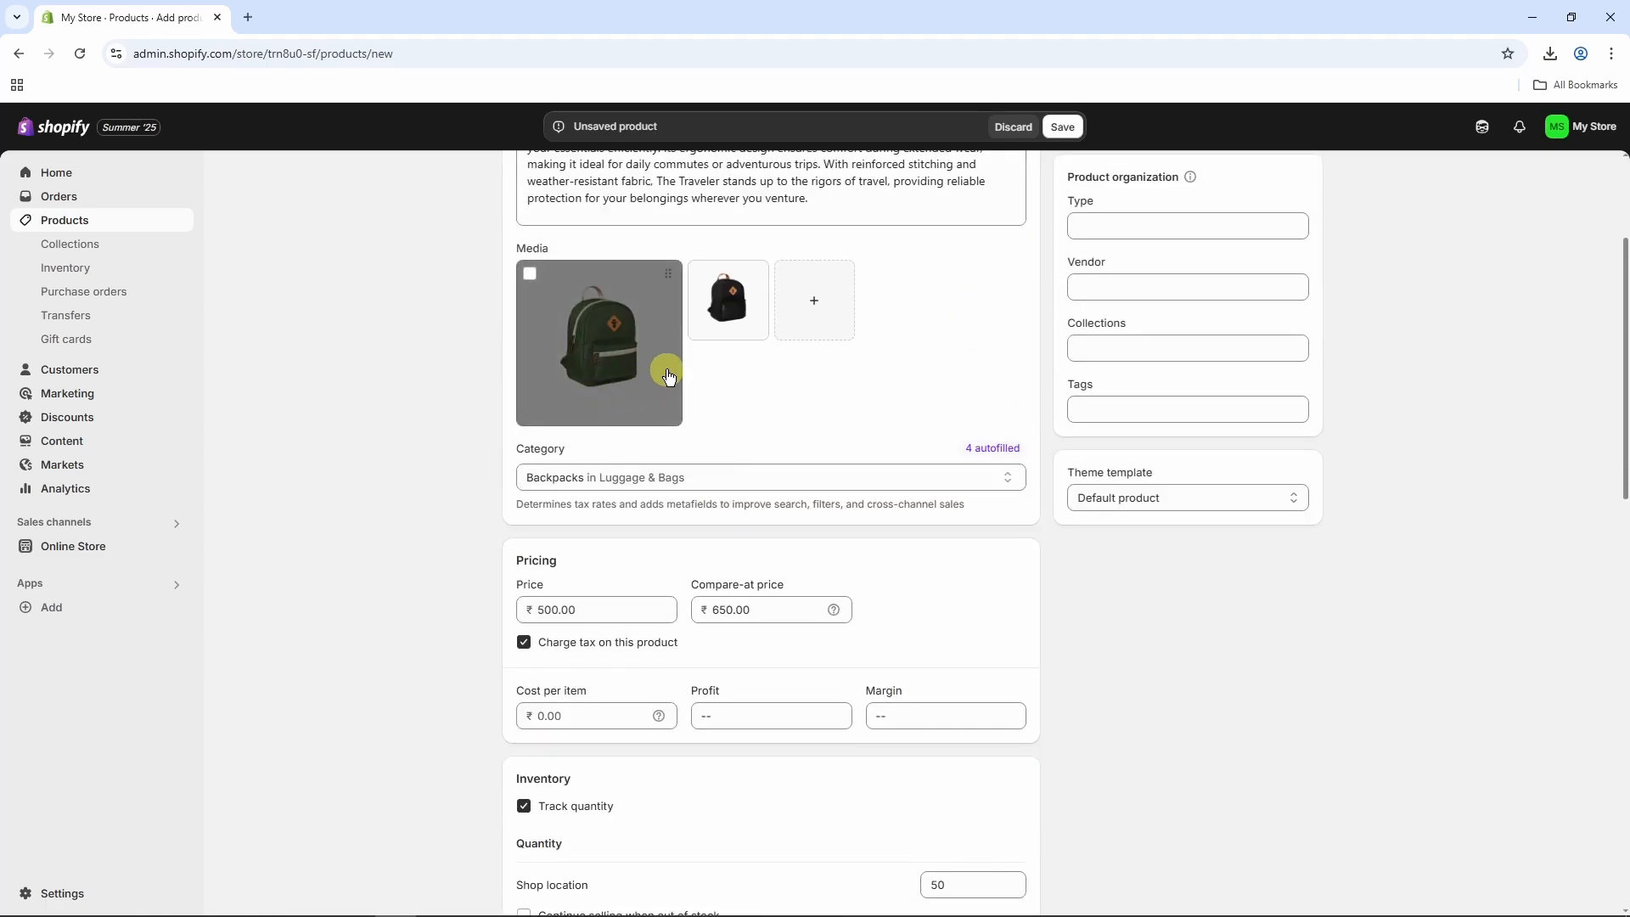
scroll(730, 416, "down", 10)
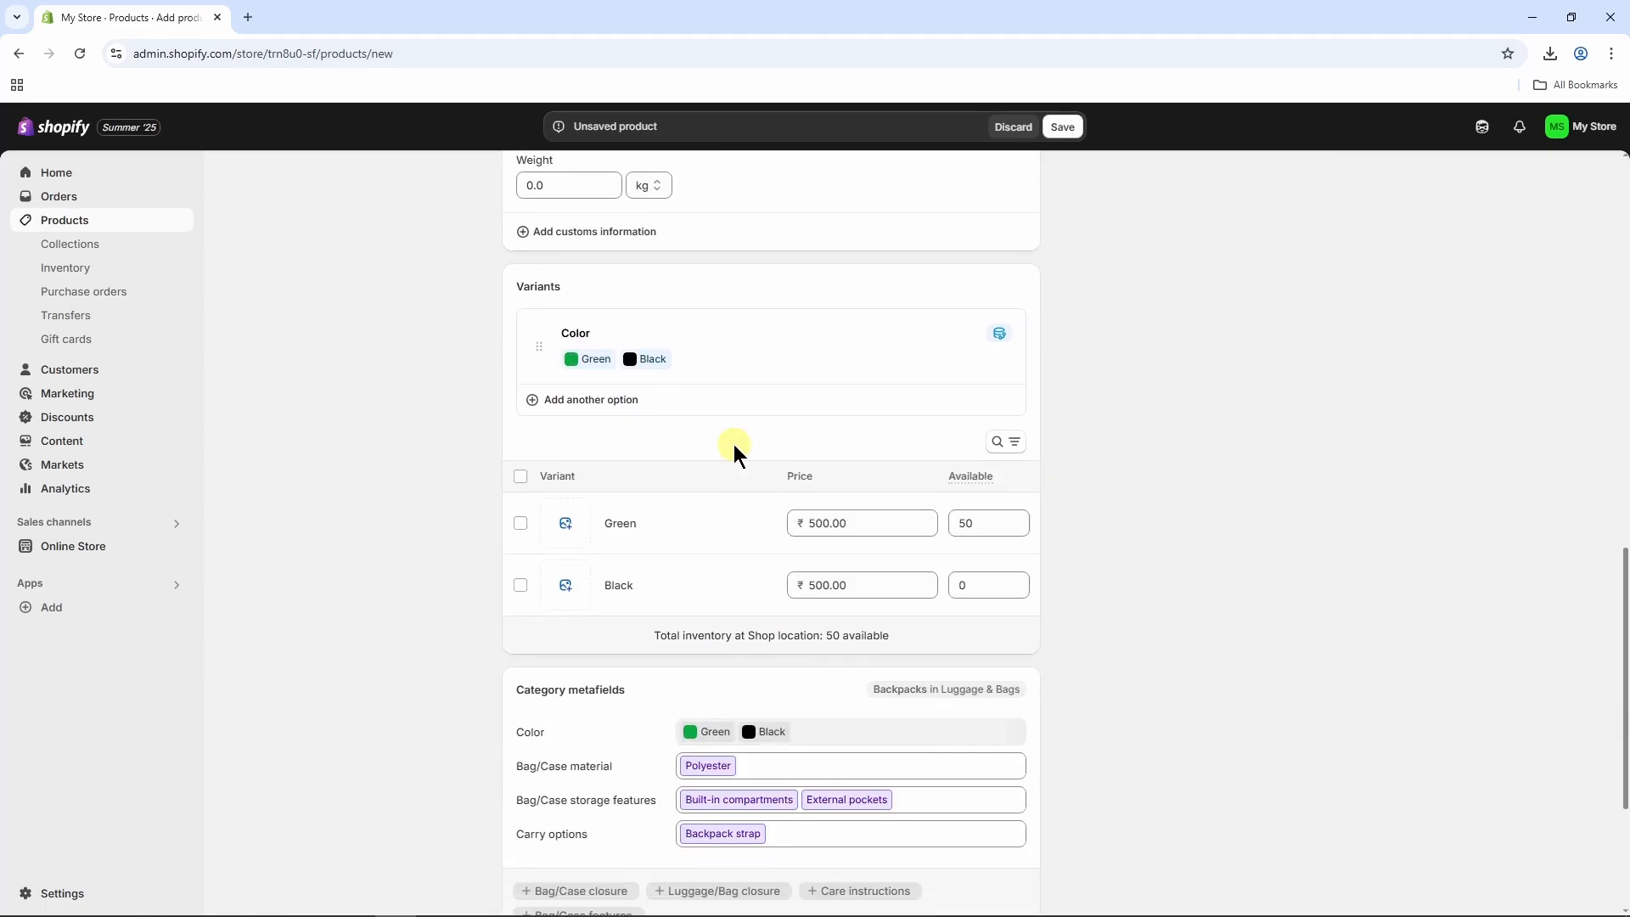
Assign the green backpack image to the Green variant and the black backpack image to the Black variant.
scroll(733, 446, "down", 1)
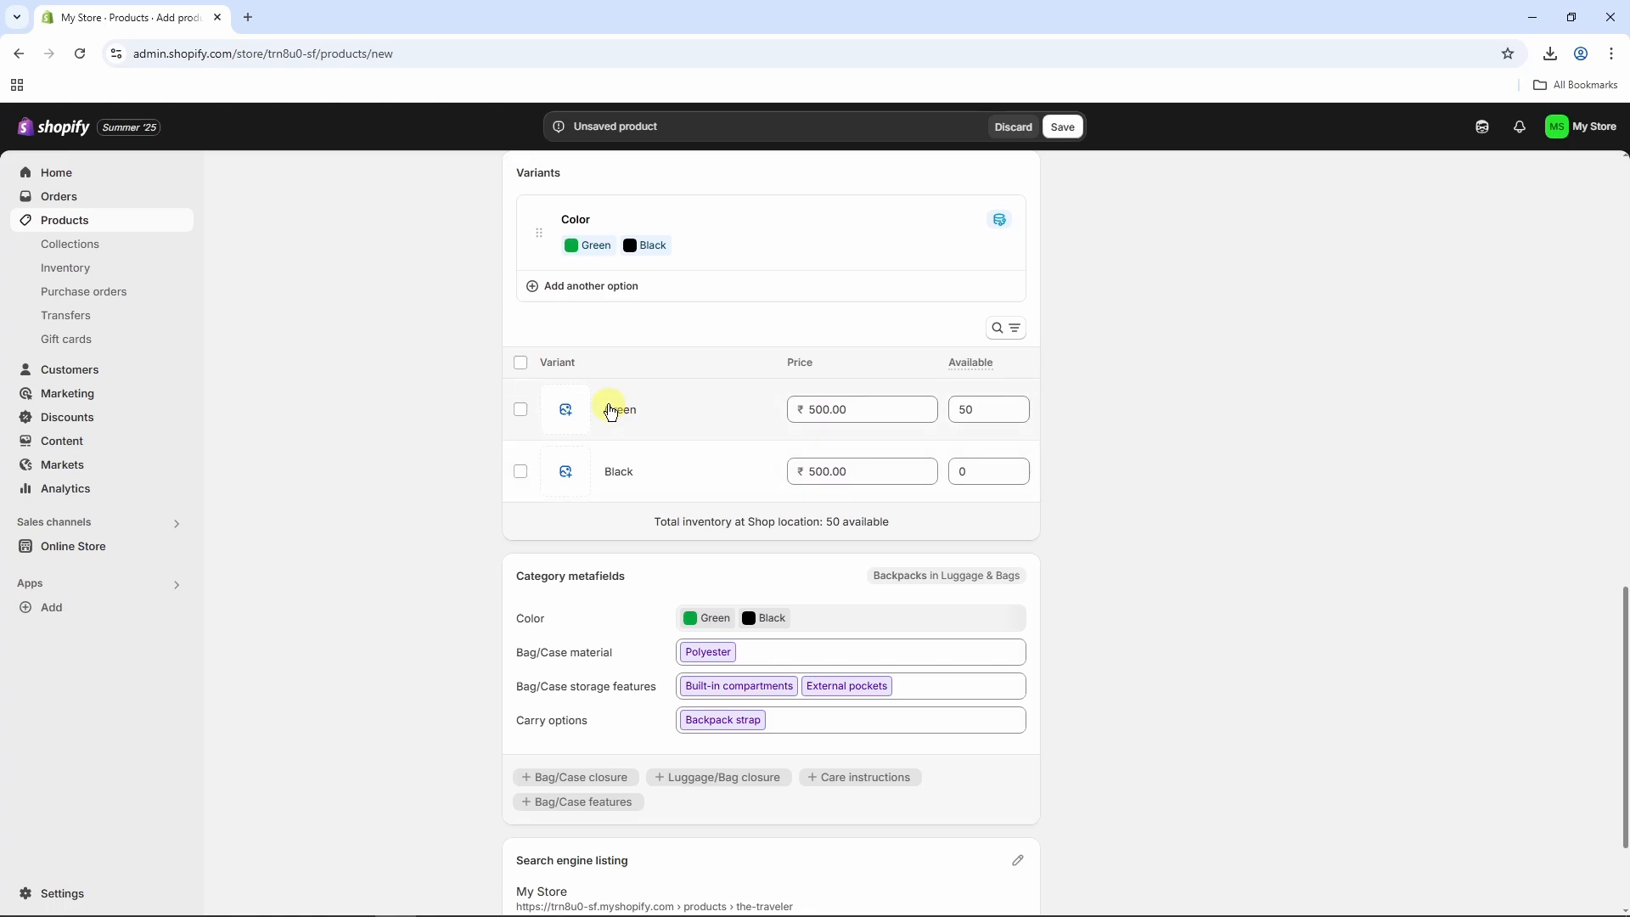
left_click(568, 413)
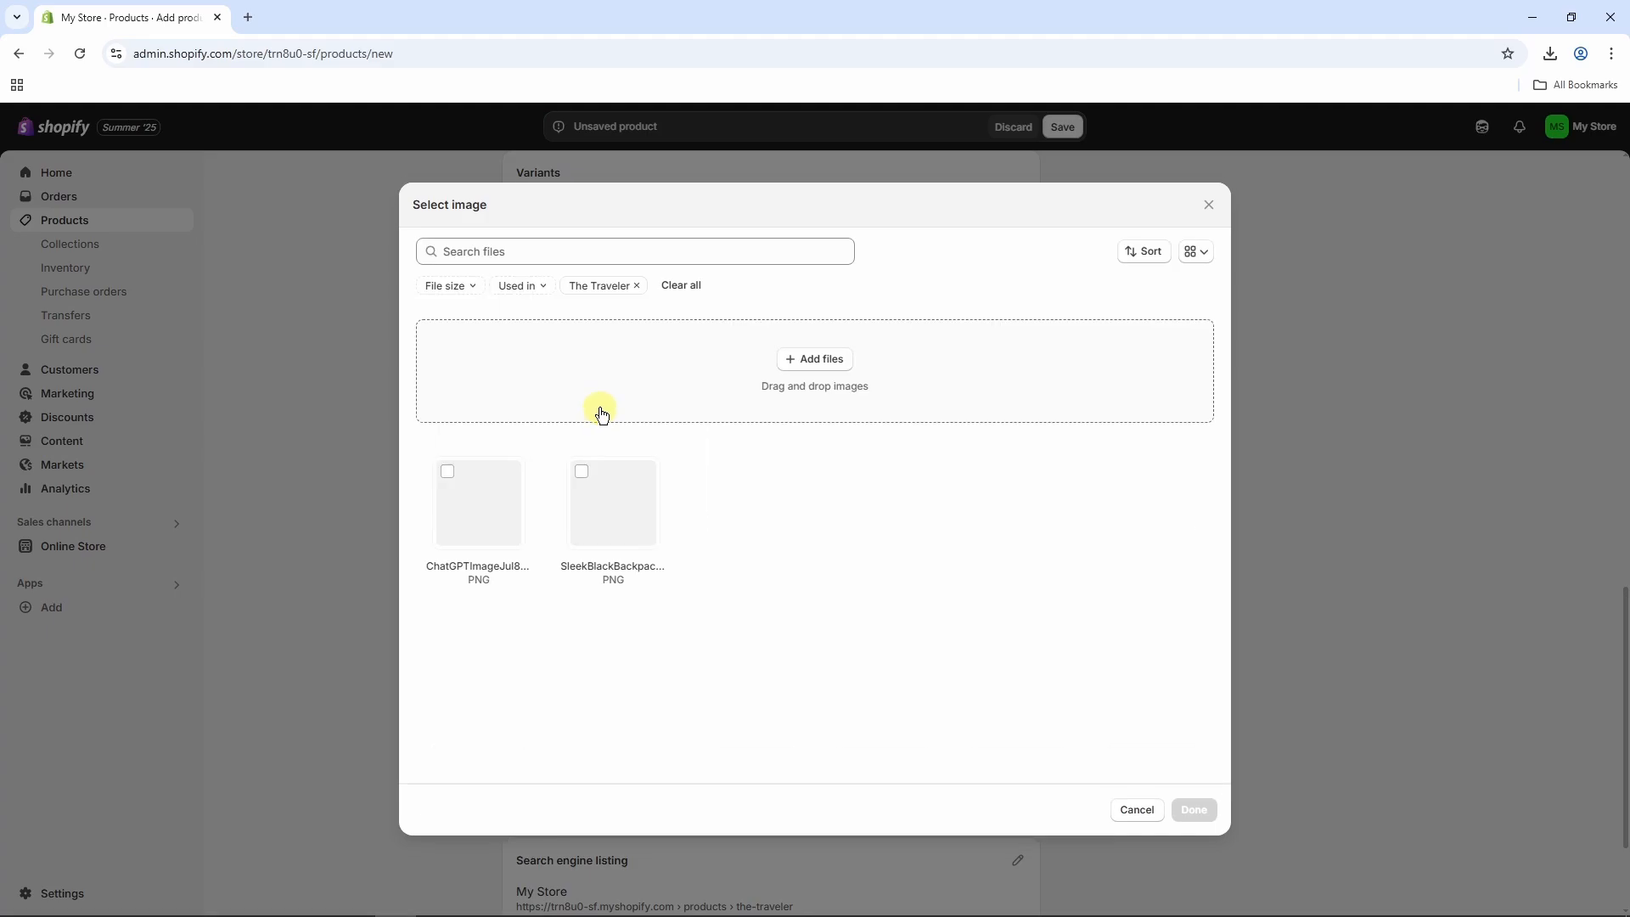
left_click(447, 472)
left_click(1193, 810)
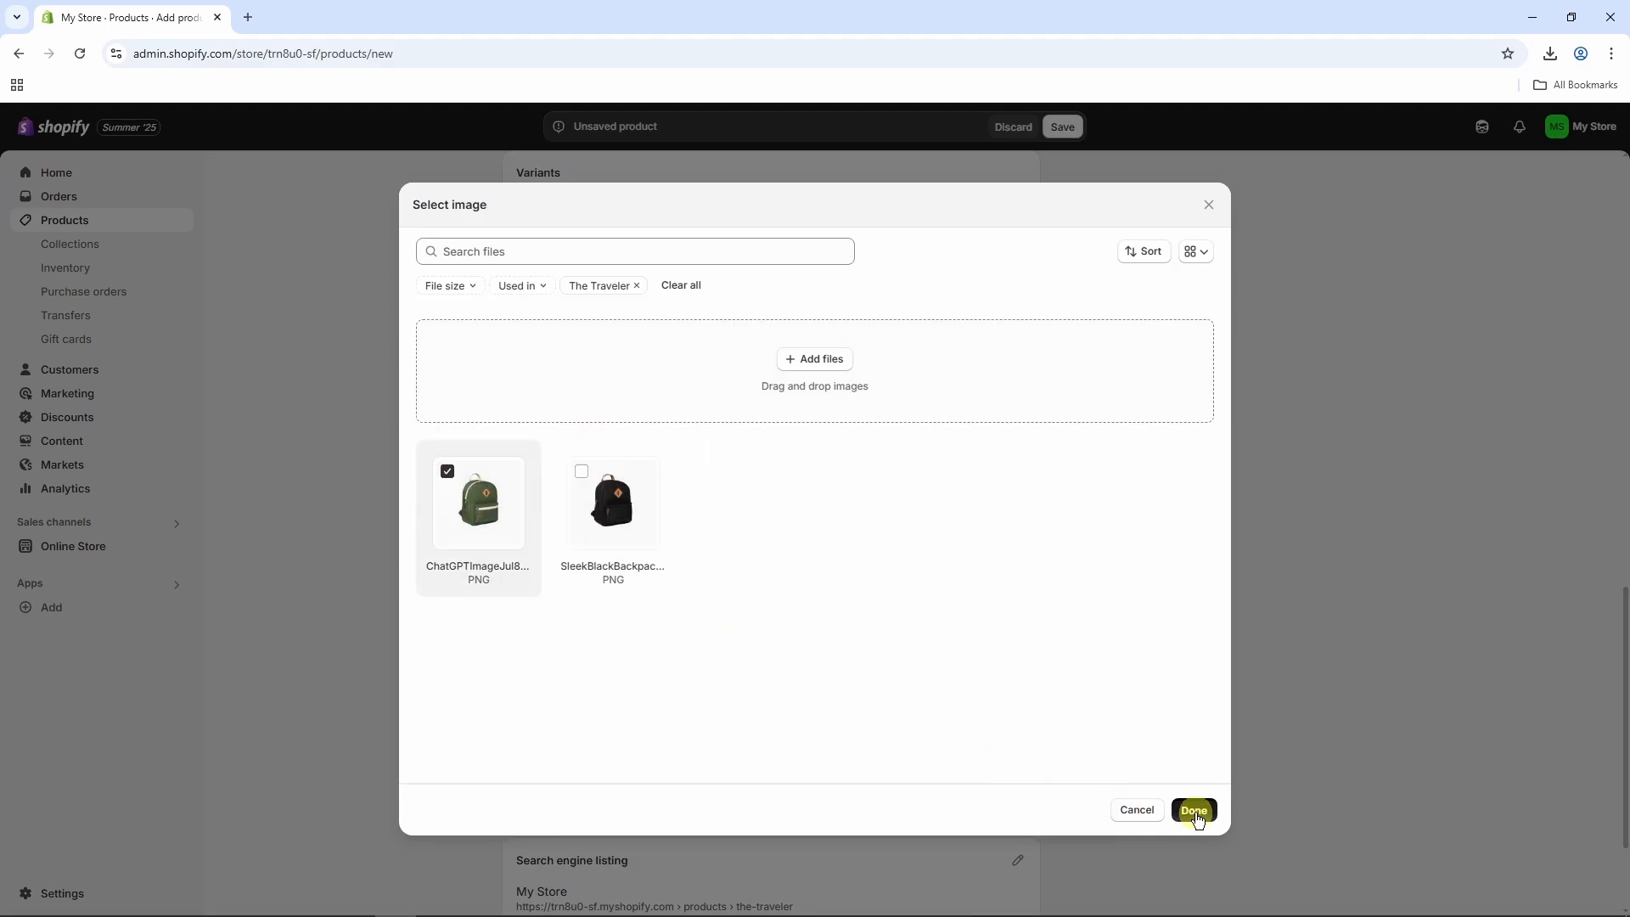
left_click(565, 472)
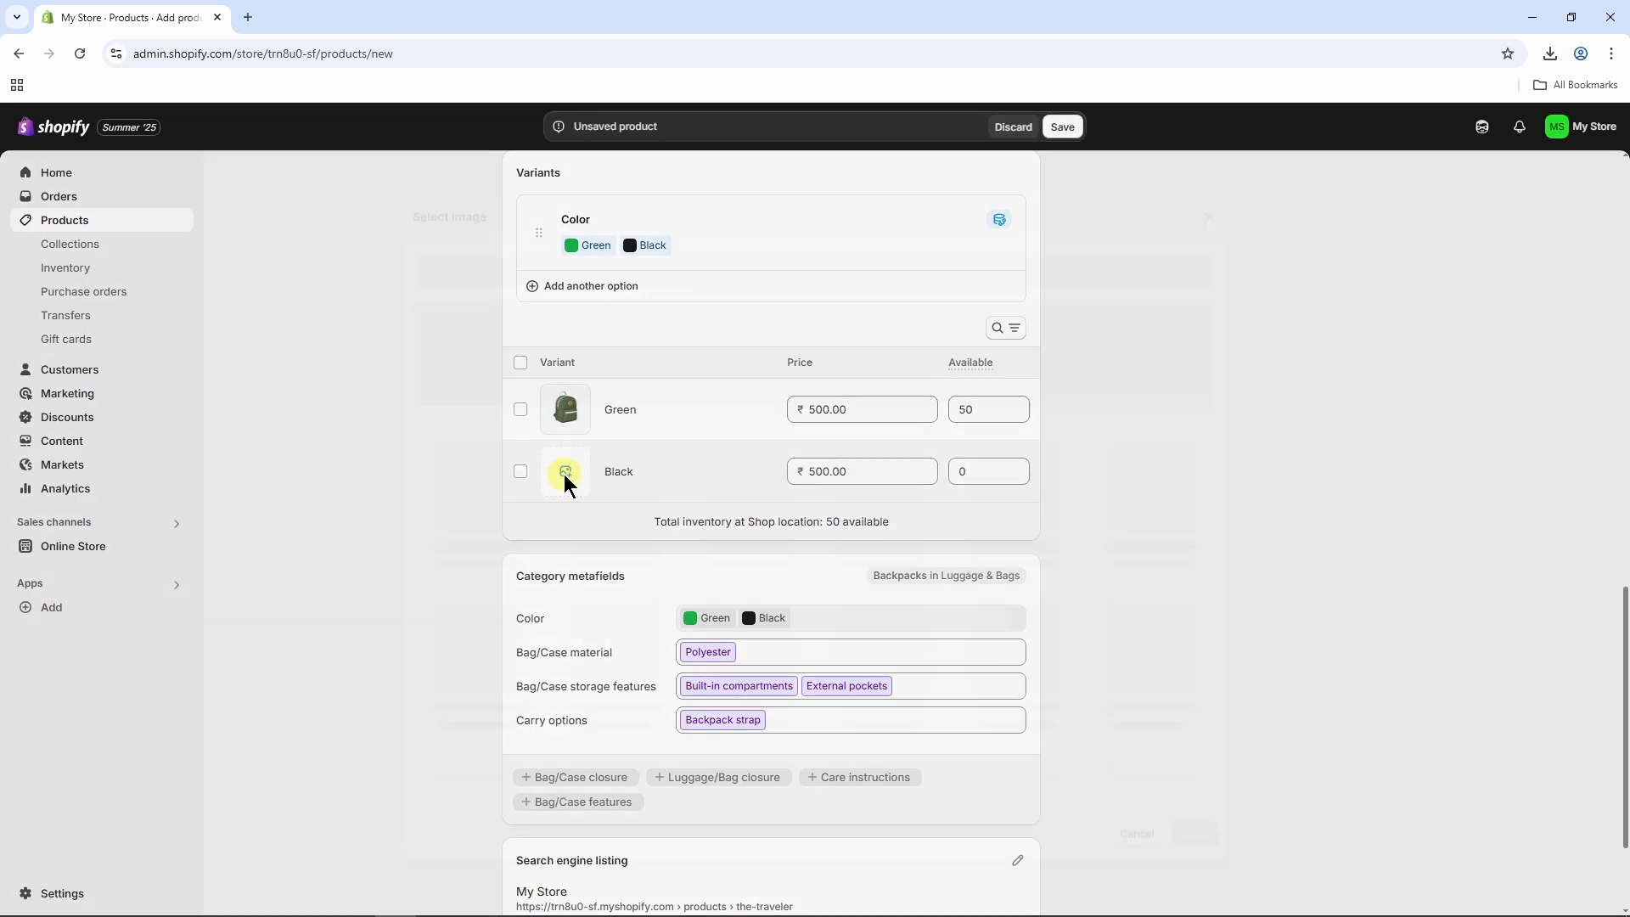
left_click(582, 474)
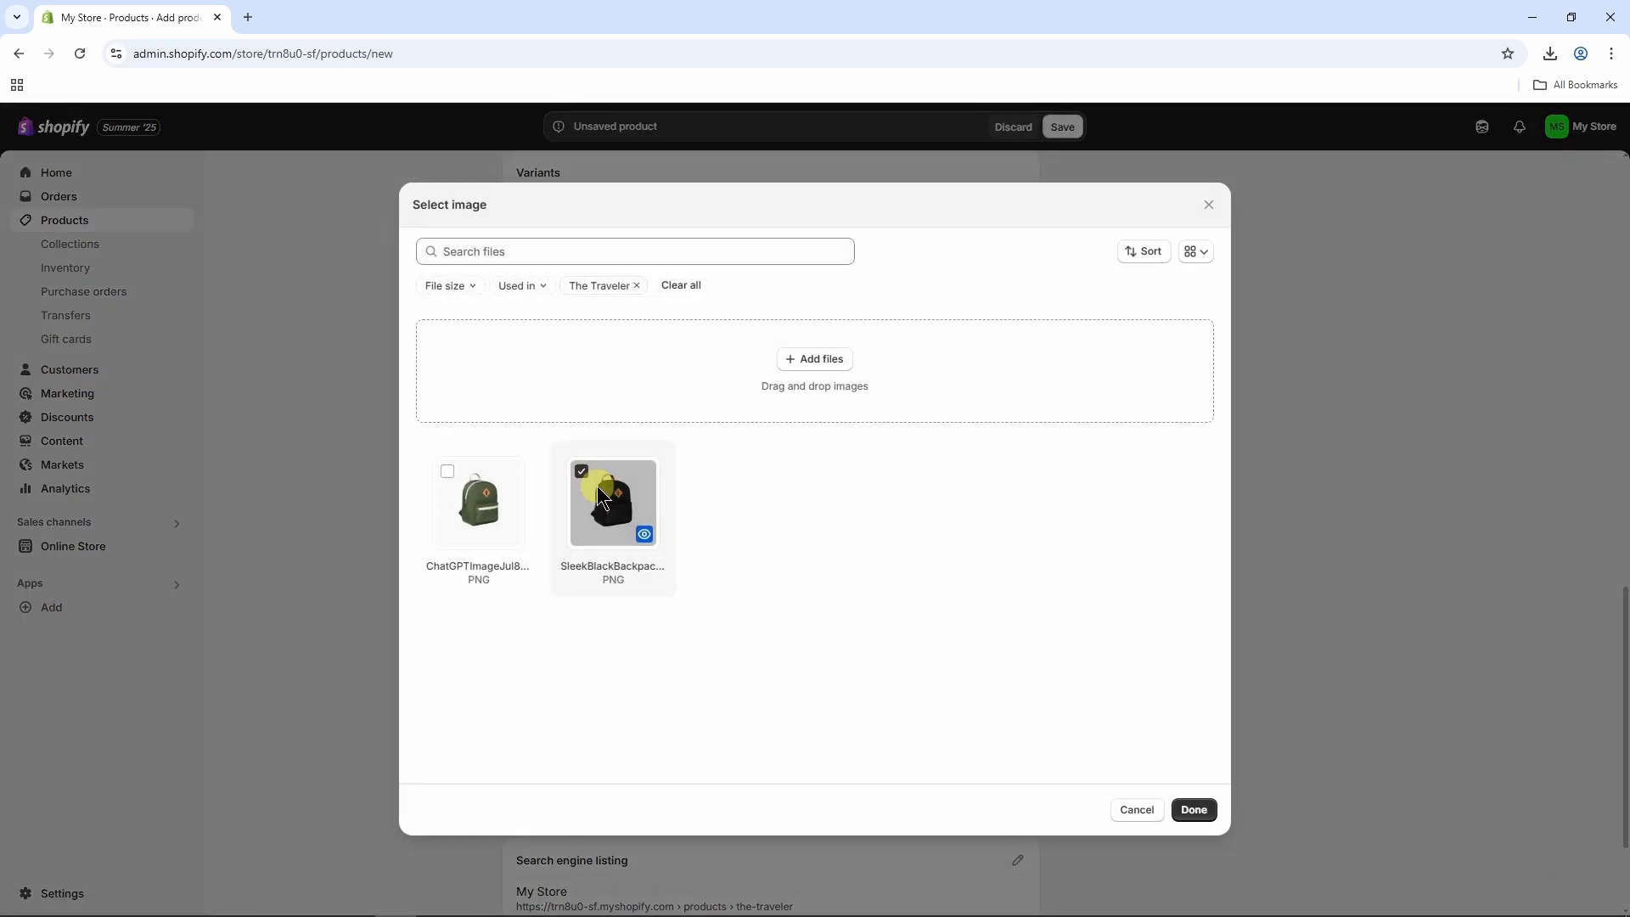
left_click(1194, 811)
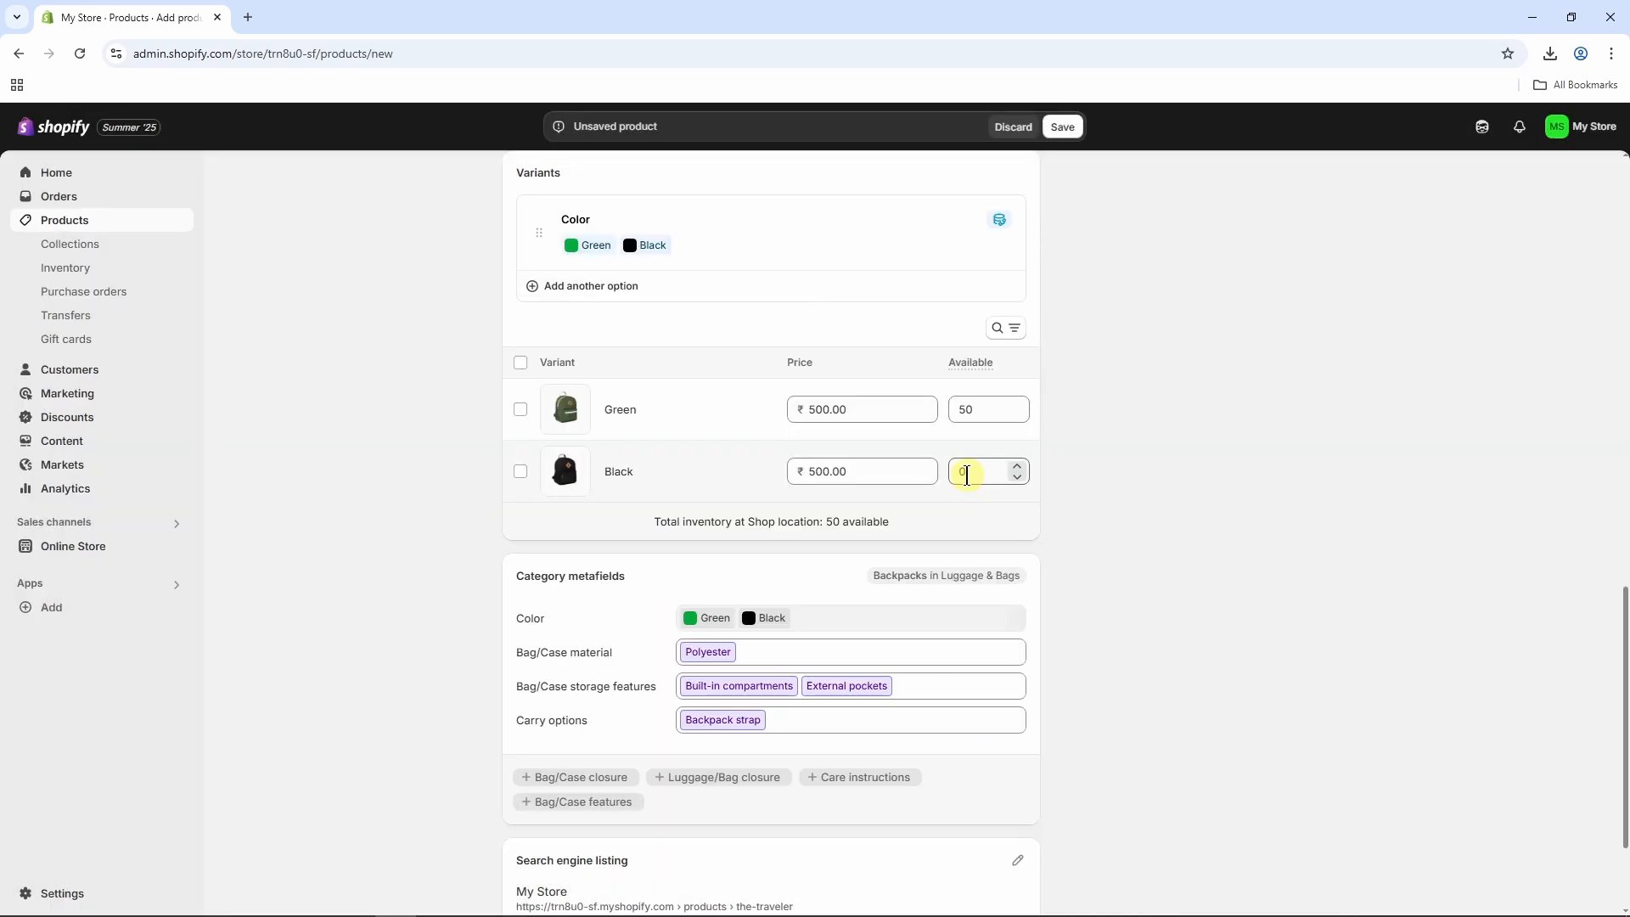
Set the Black variant's available quantity to 50 and save the product.
left_click(966, 473)
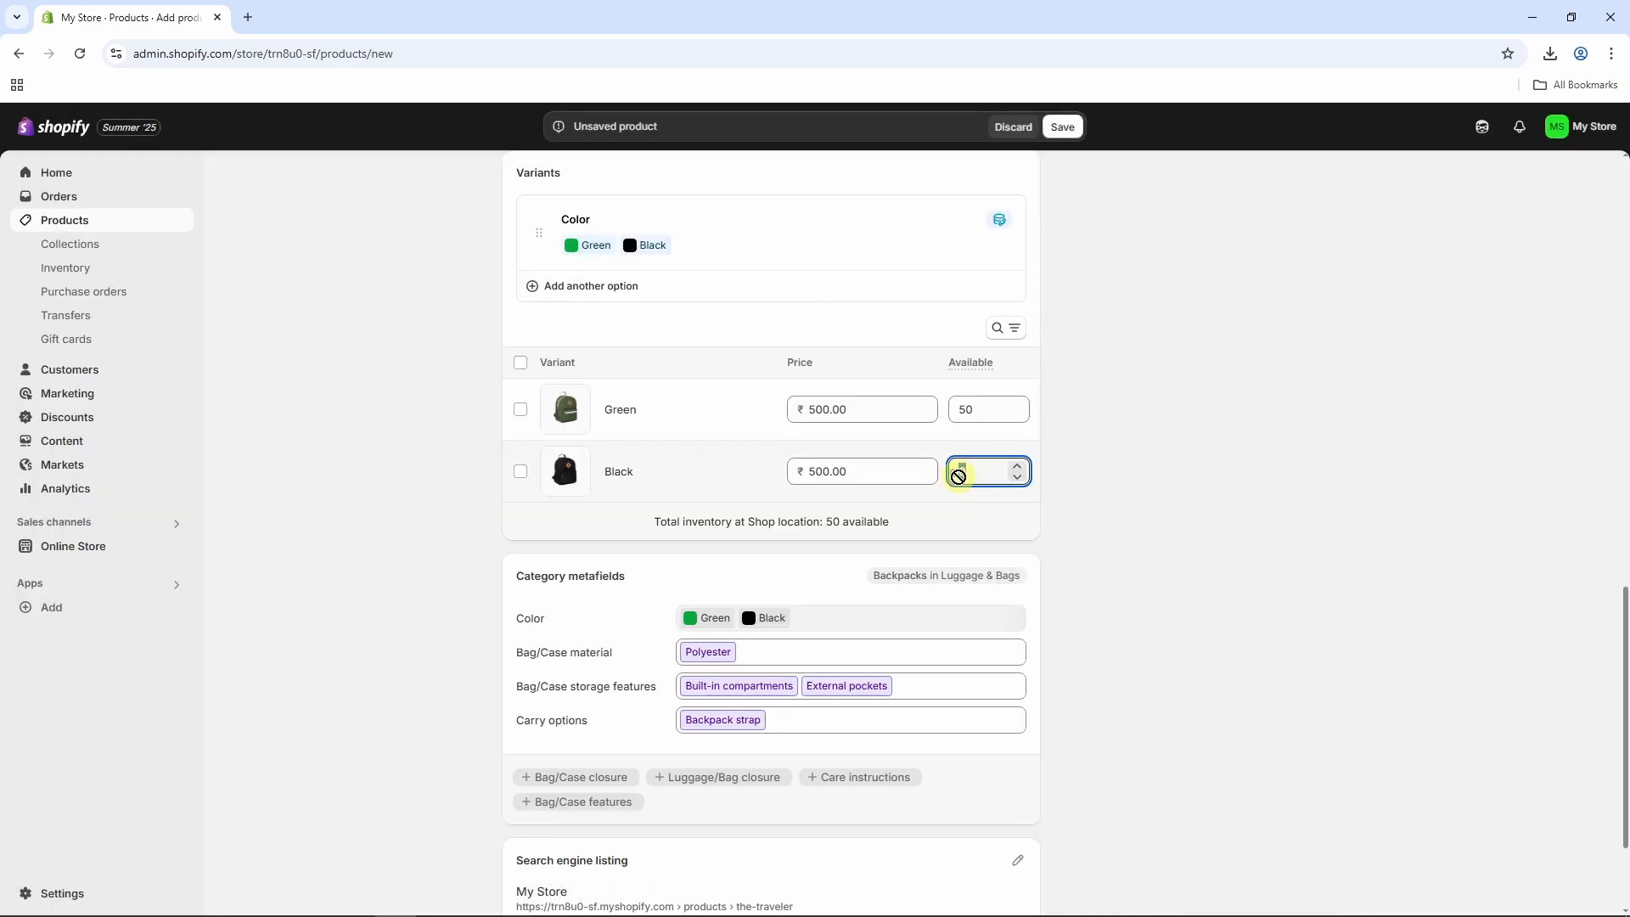
type("50")
left_click(1151, 526)
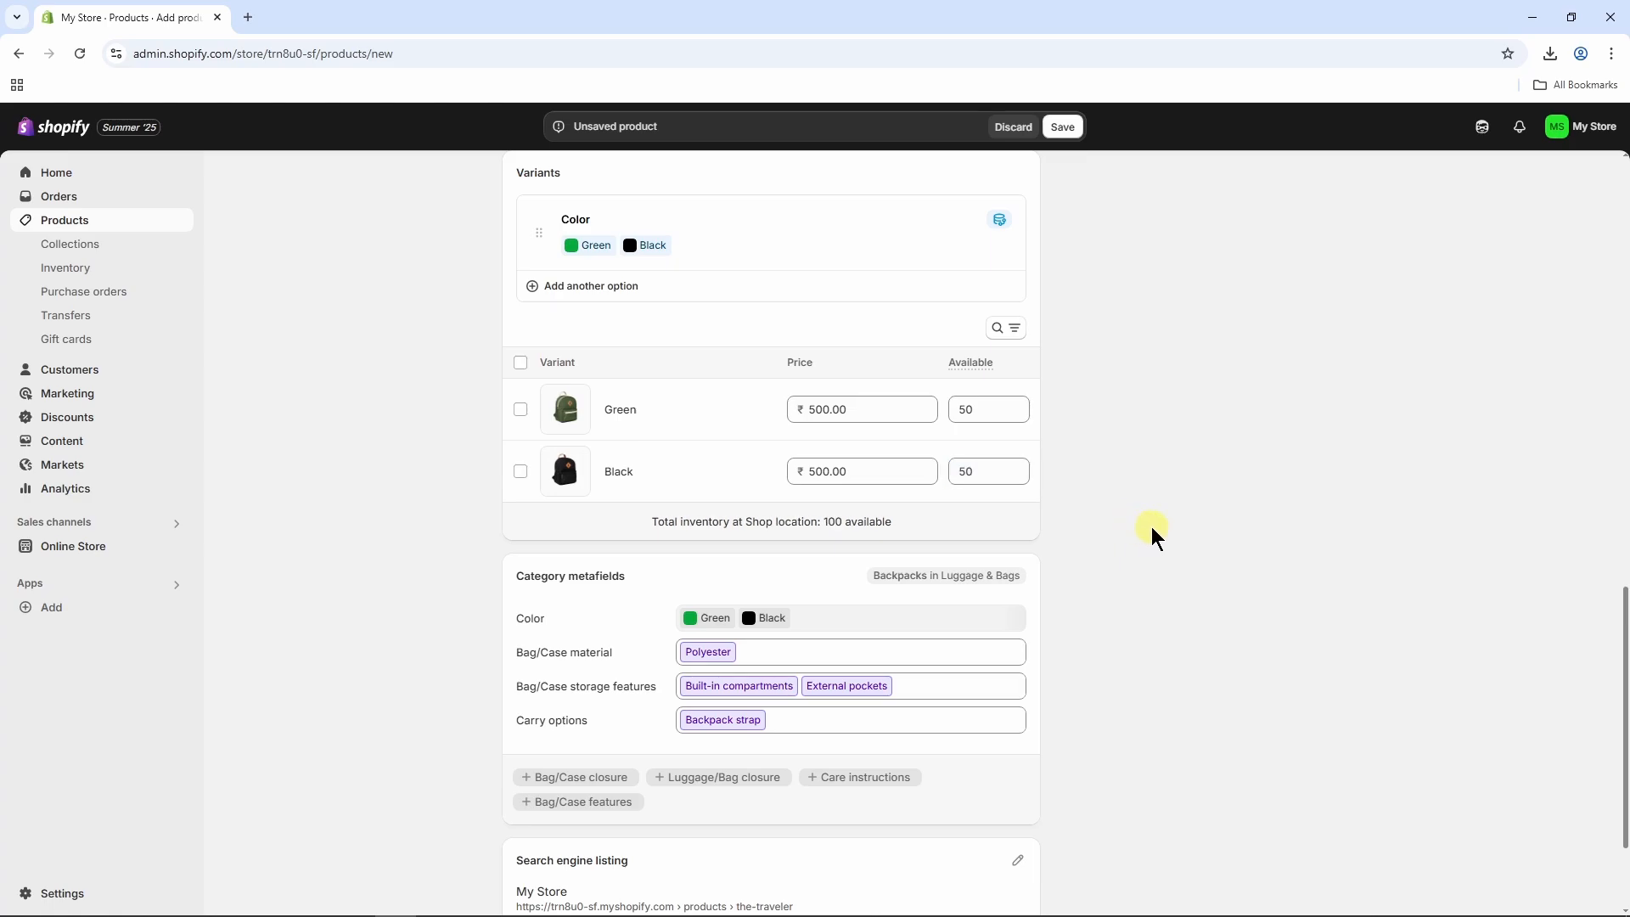
scroll(1151, 526, "down", 2)
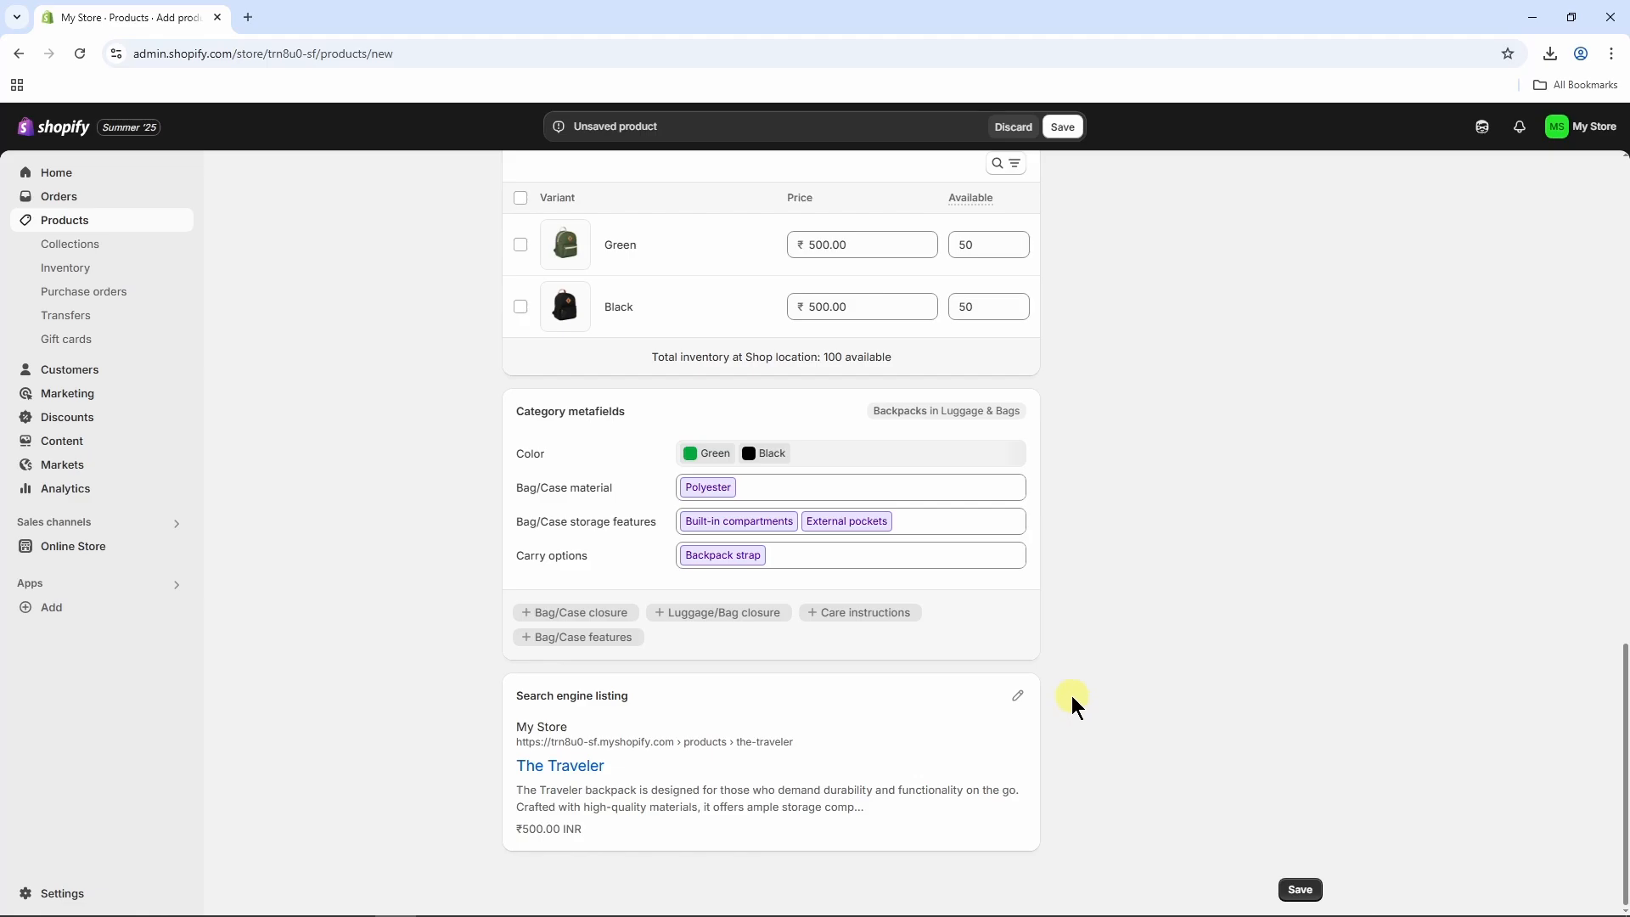
scroll(1071, 695, "up", 20)
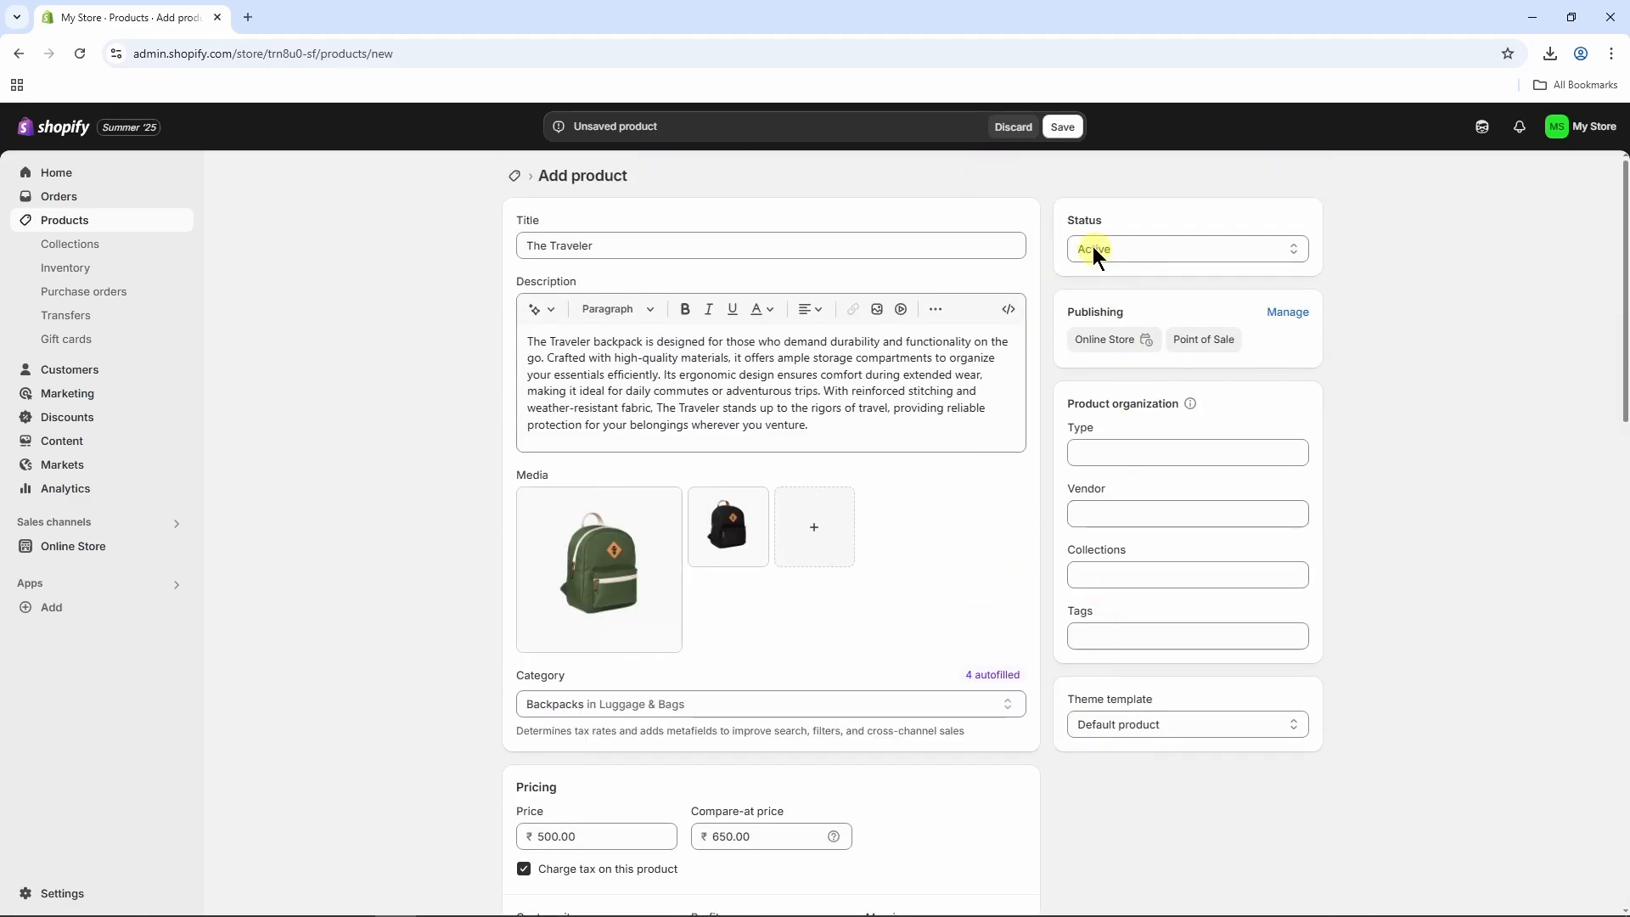
left_click(1063, 128)
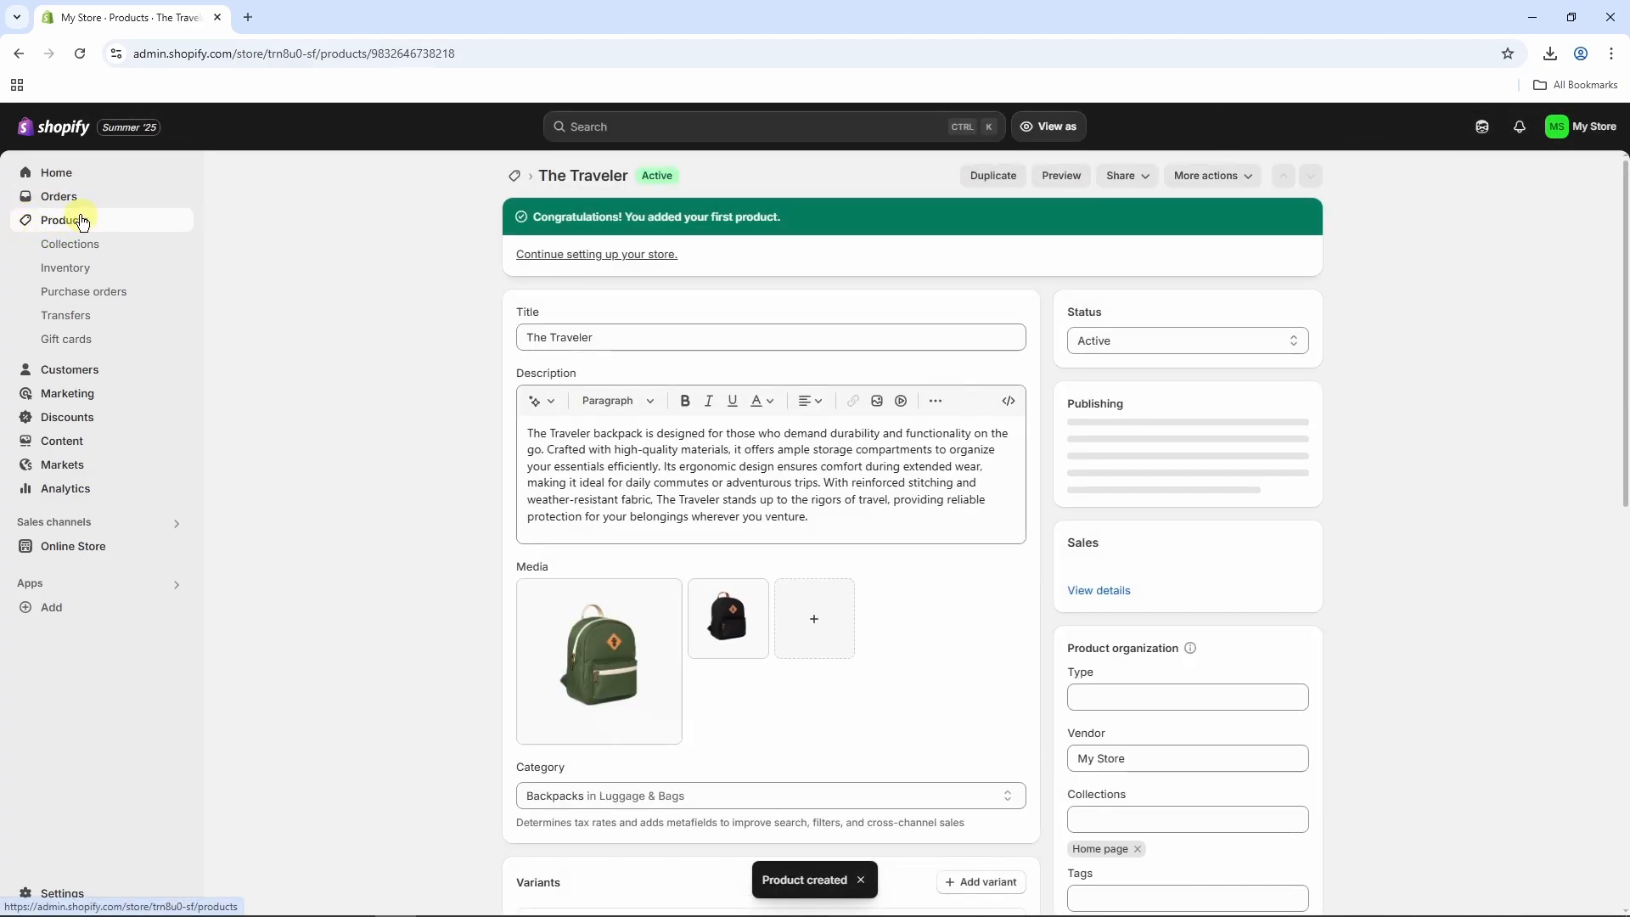
left_click(81, 220)
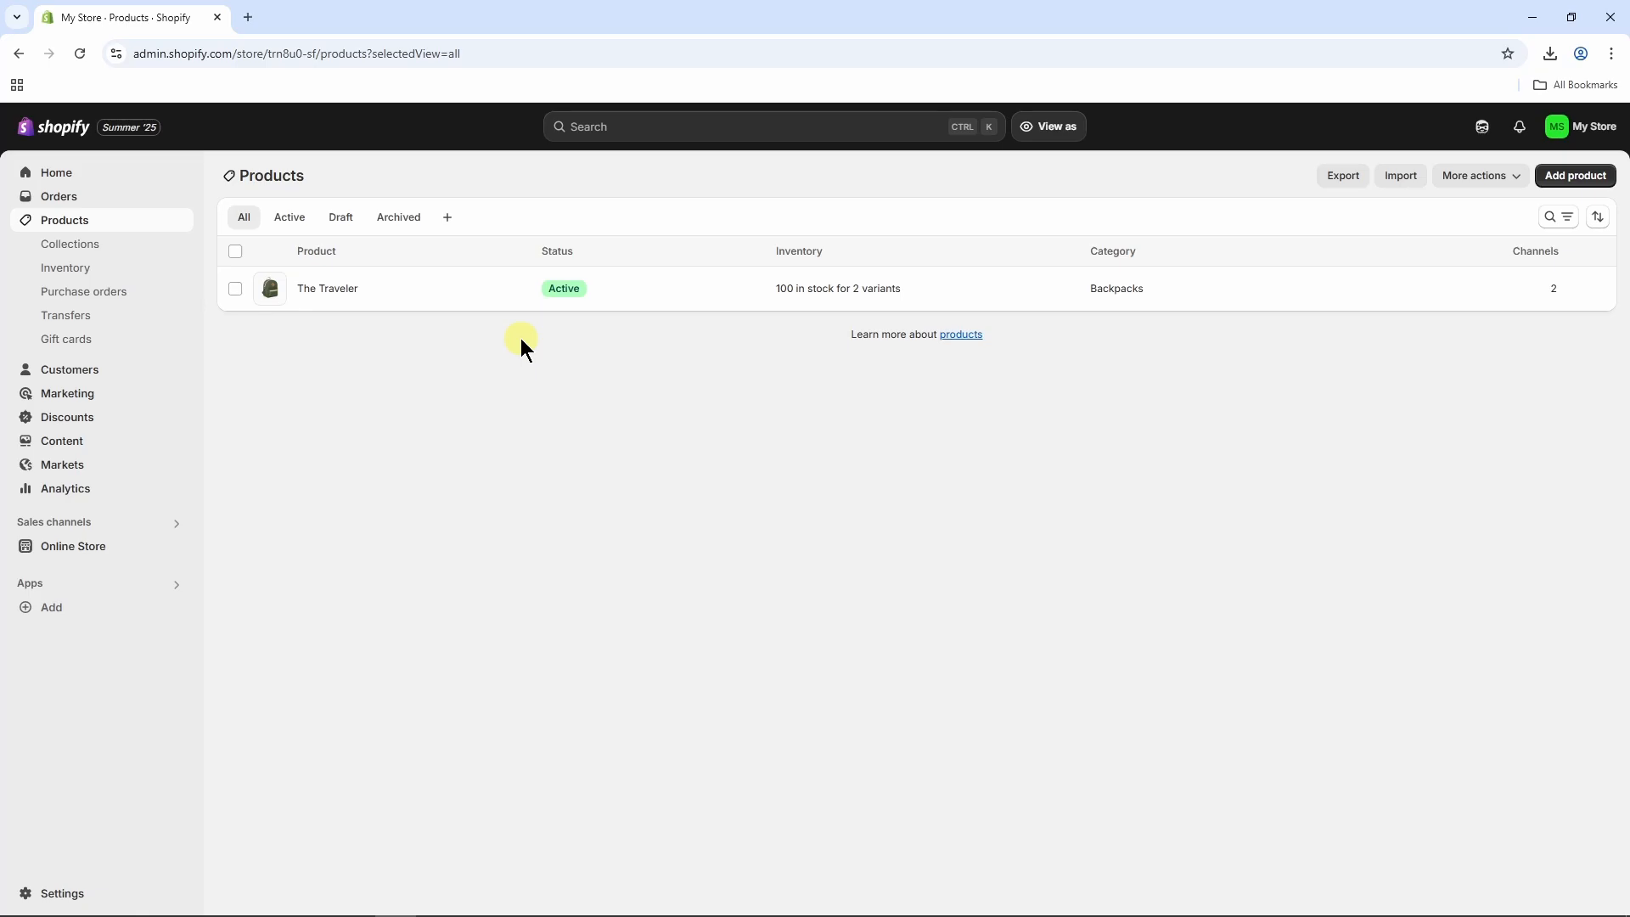
left_click(1570, 181)
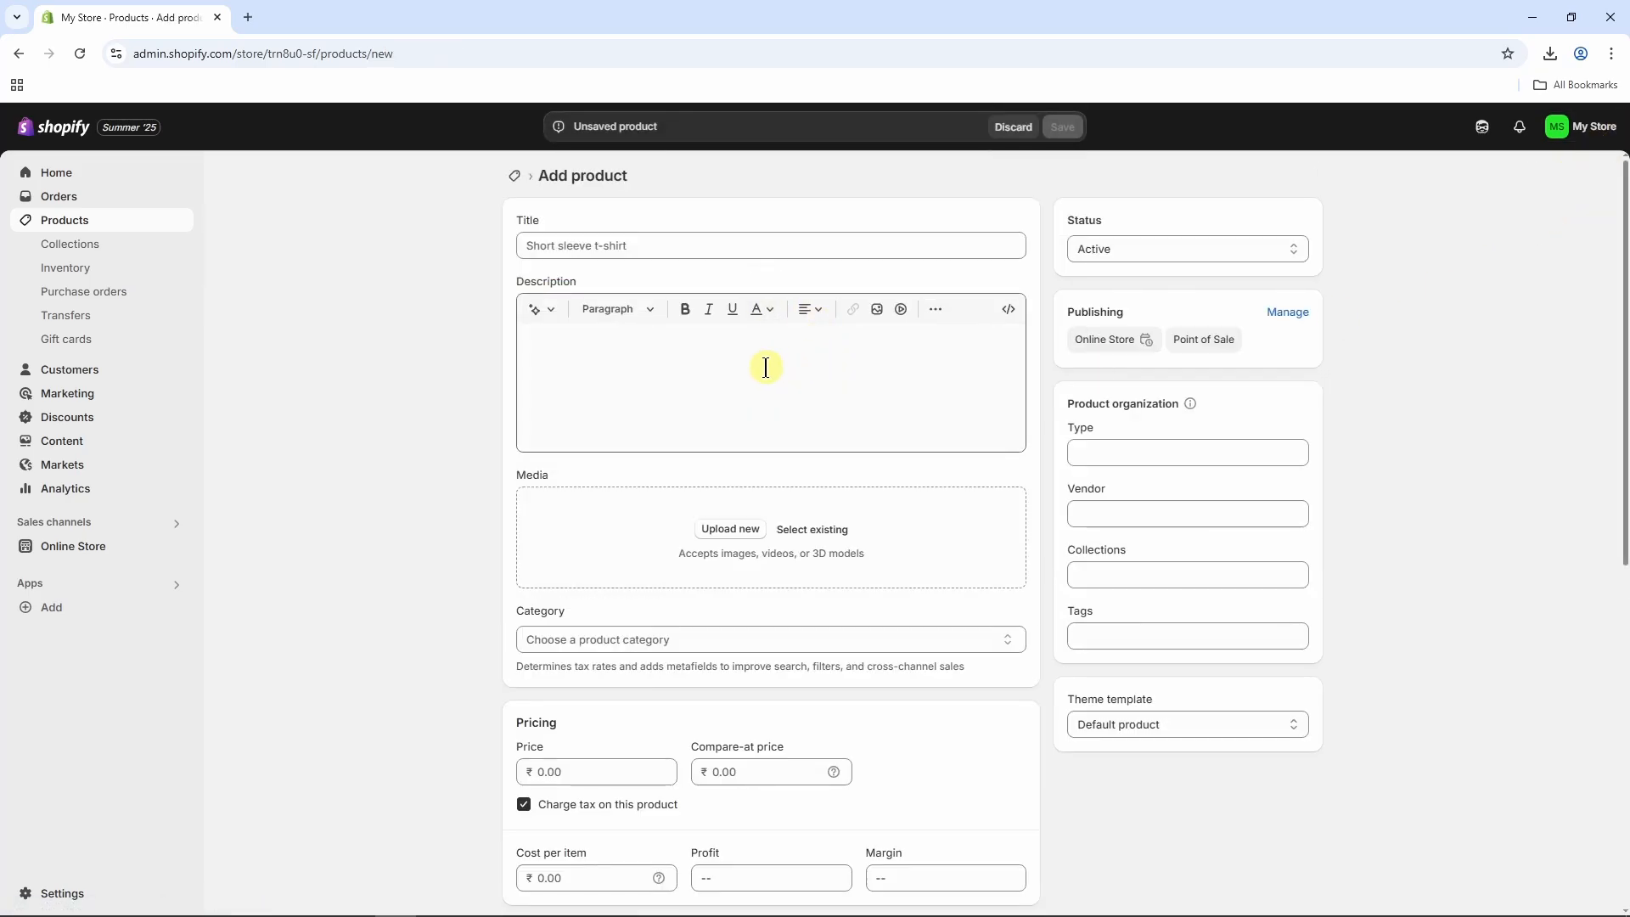
left_click(64, 220)
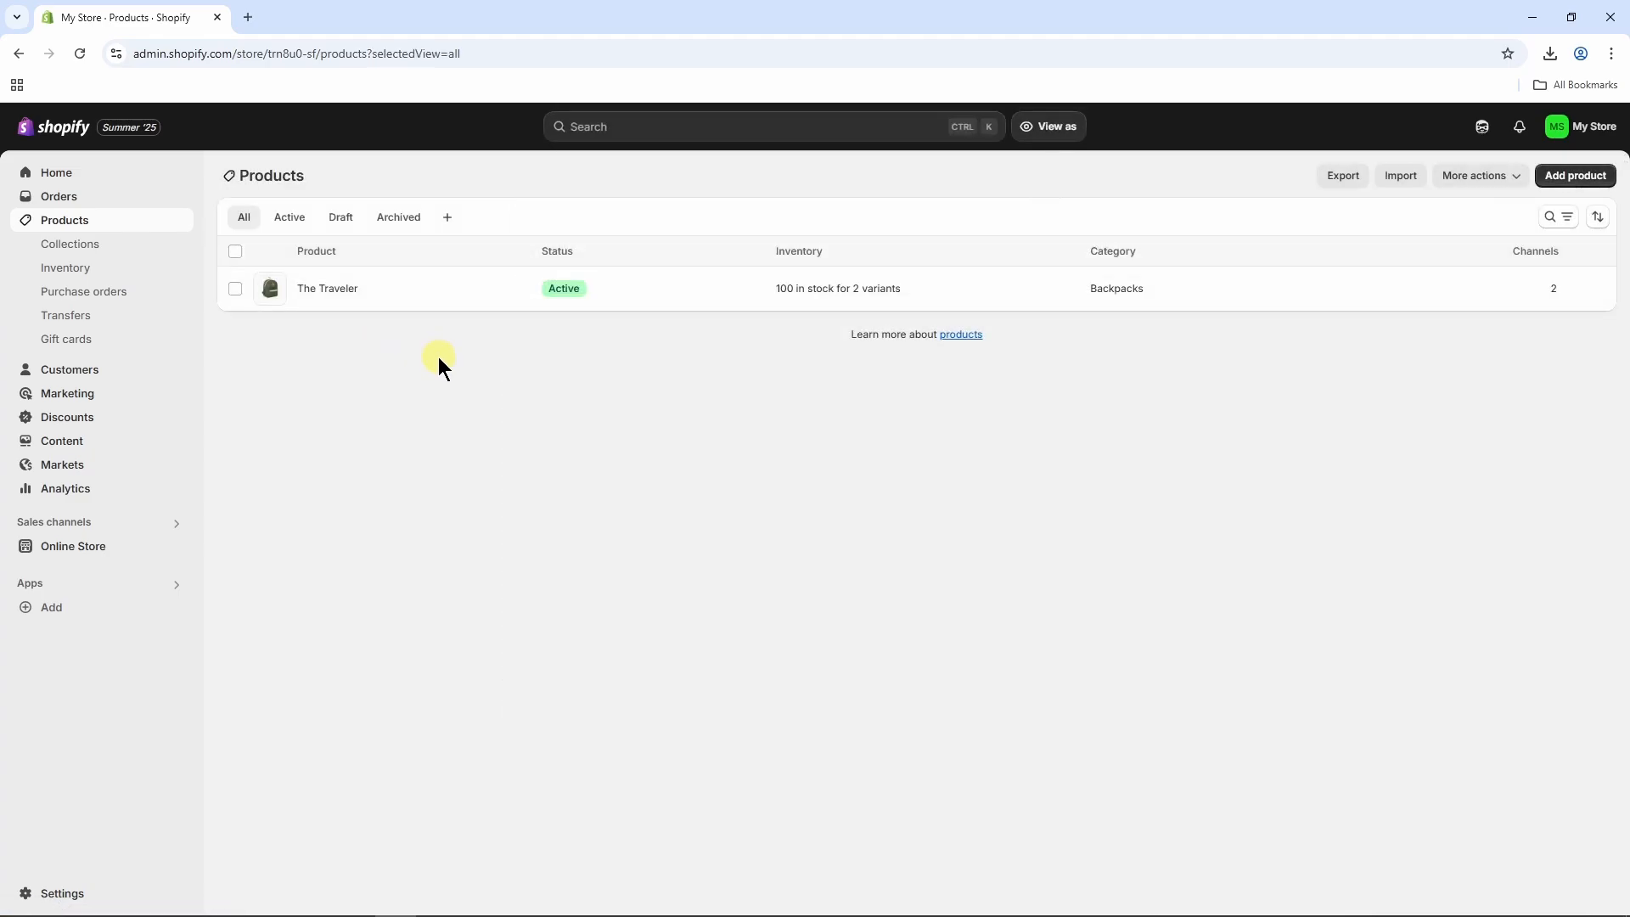
Go to the online store's themes and visit the Theme Store to explore more themes.
left_click(99, 553)
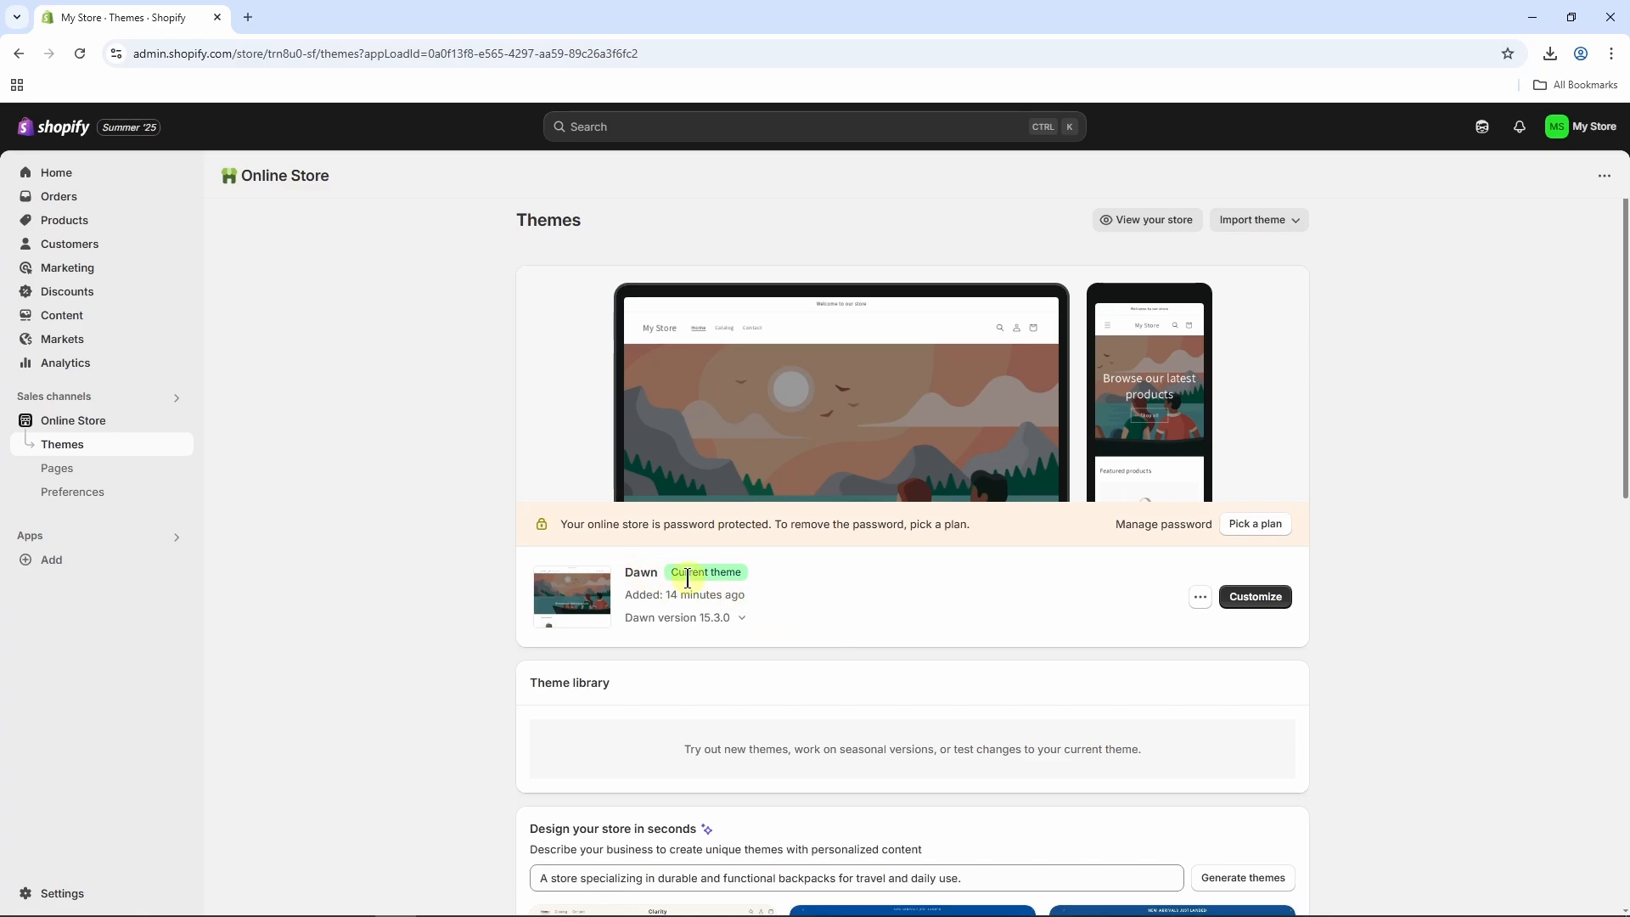
scroll(968, 573, "down", 7)
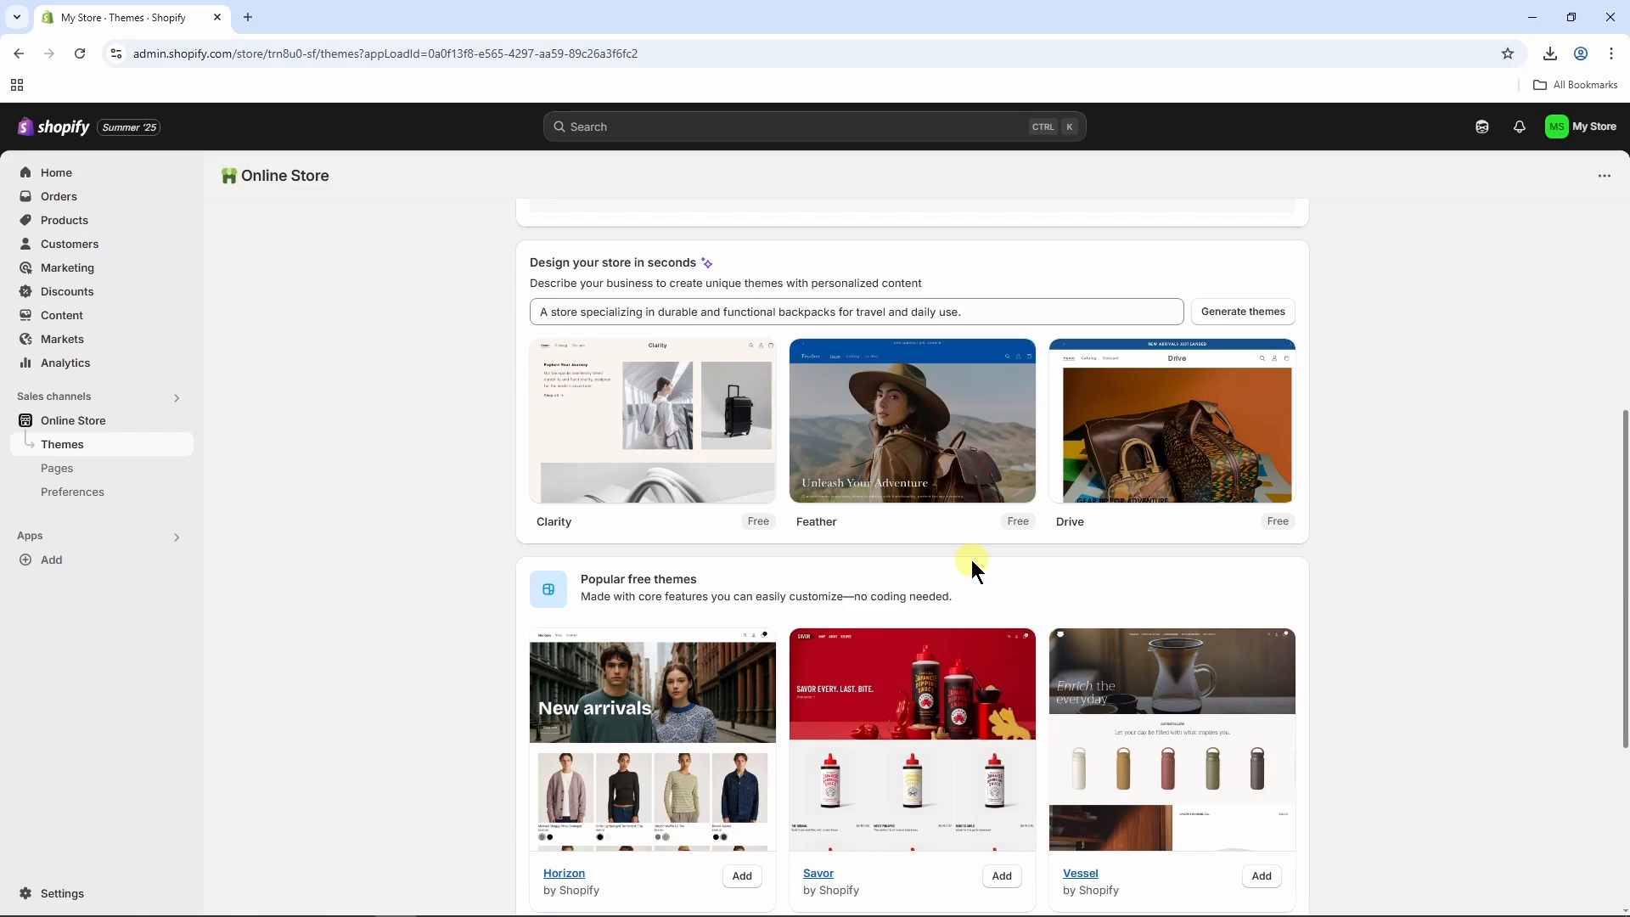
scroll(973, 567, "down", 4)
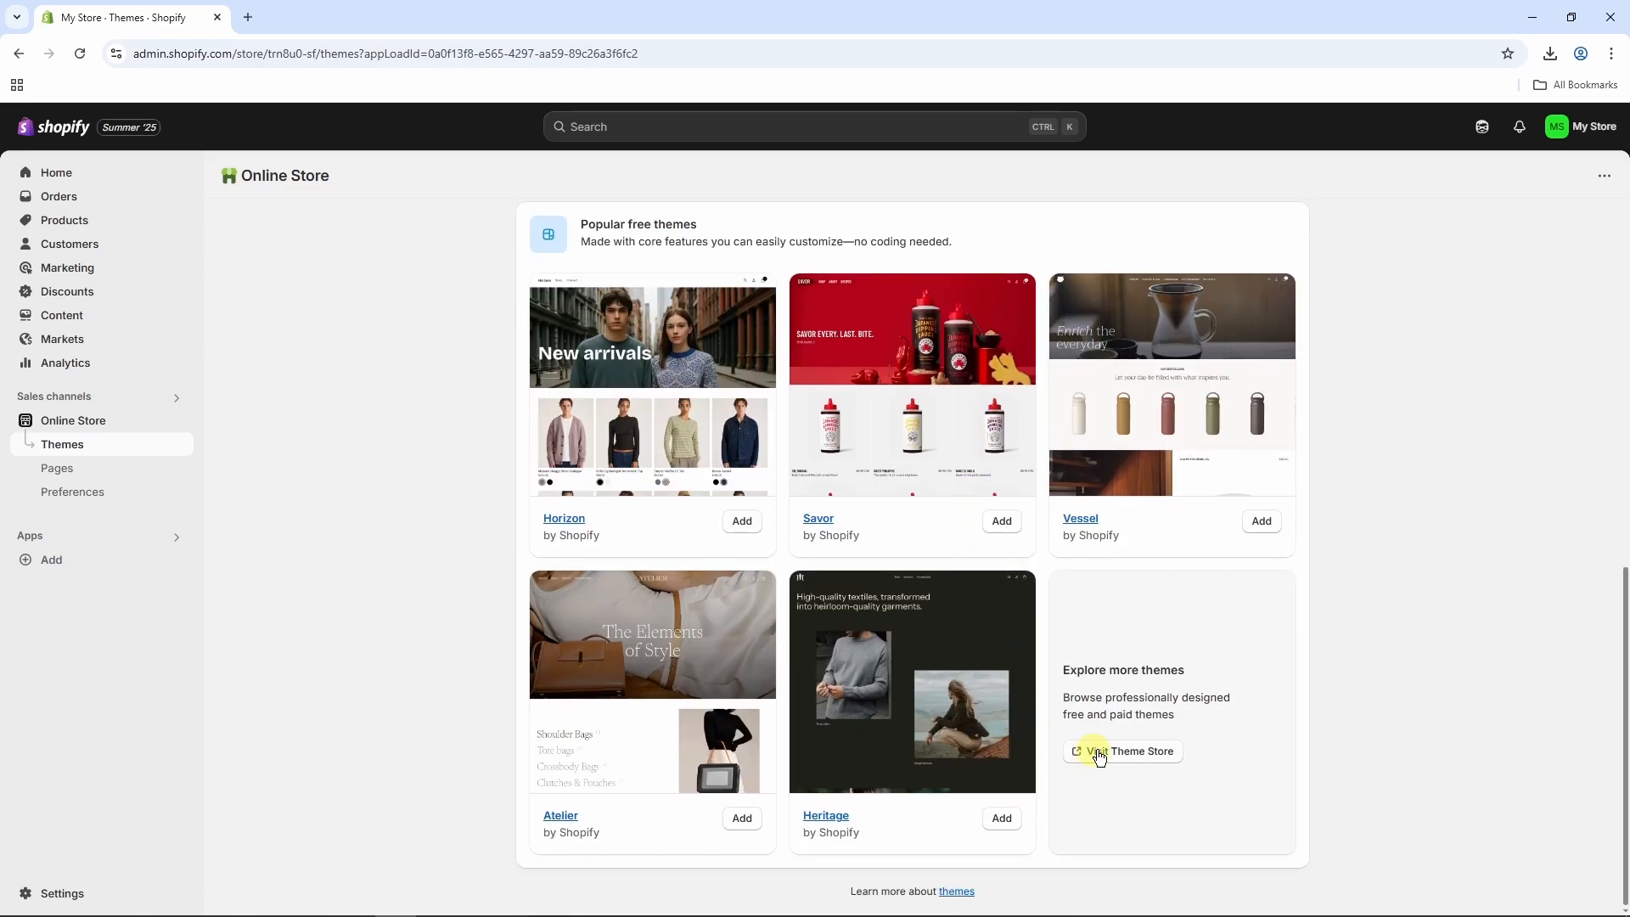
left_click(1142, 756)
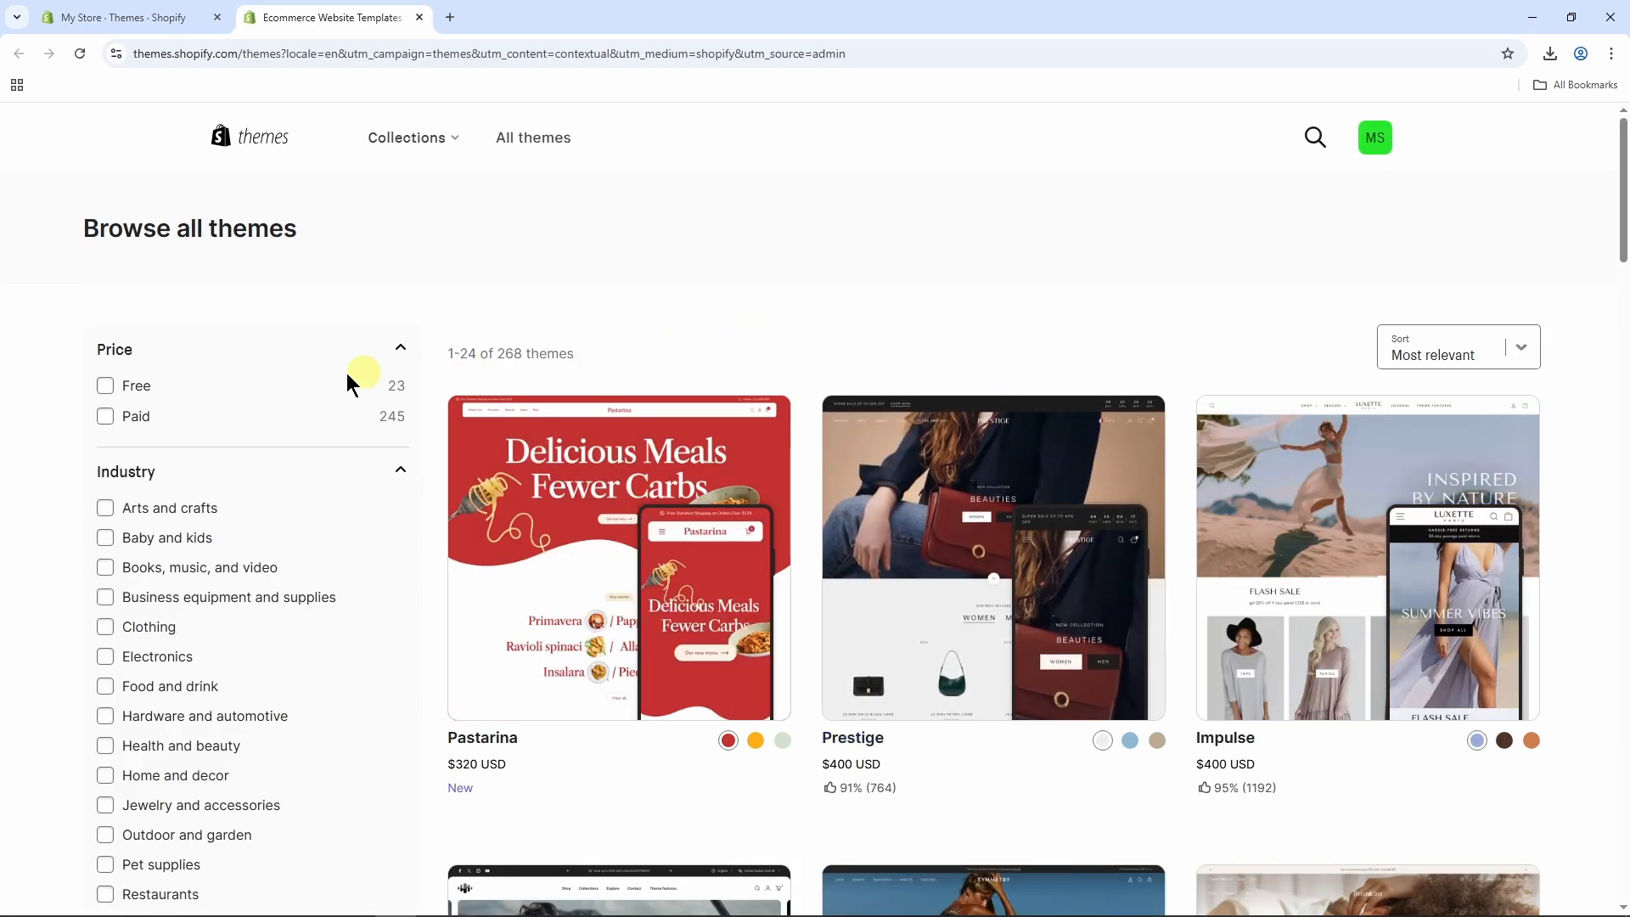
Filter the Theme Store to free themes and browse them.
left_click(106, 387)
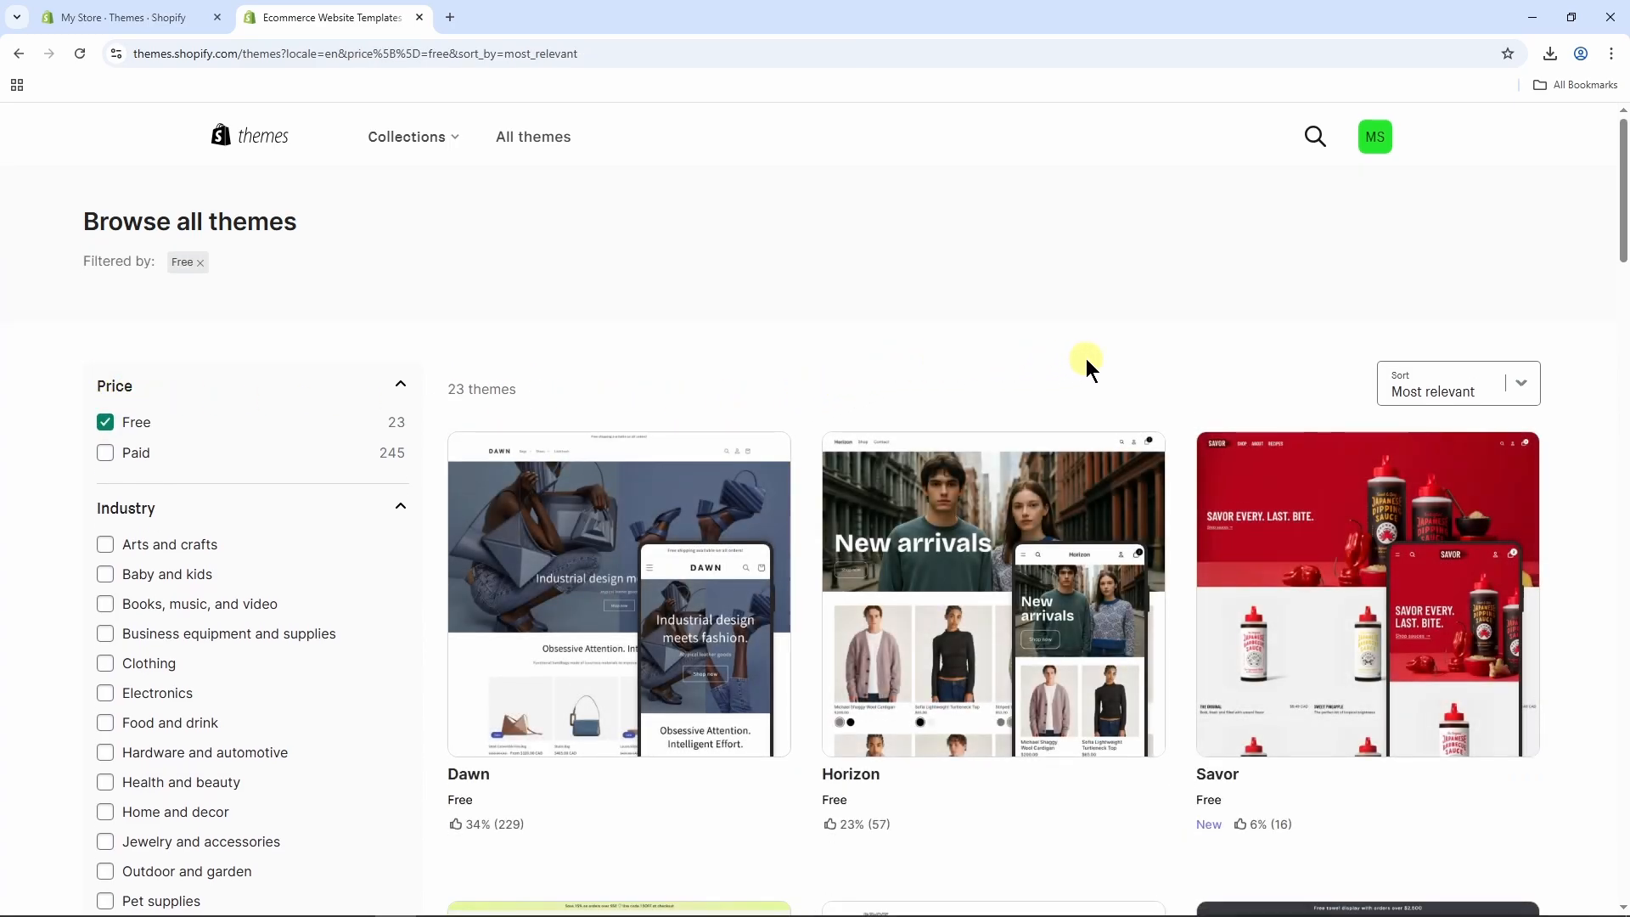
scroll(1087, 361, "down", 5)
scroll(1053, 374, "down", 4)
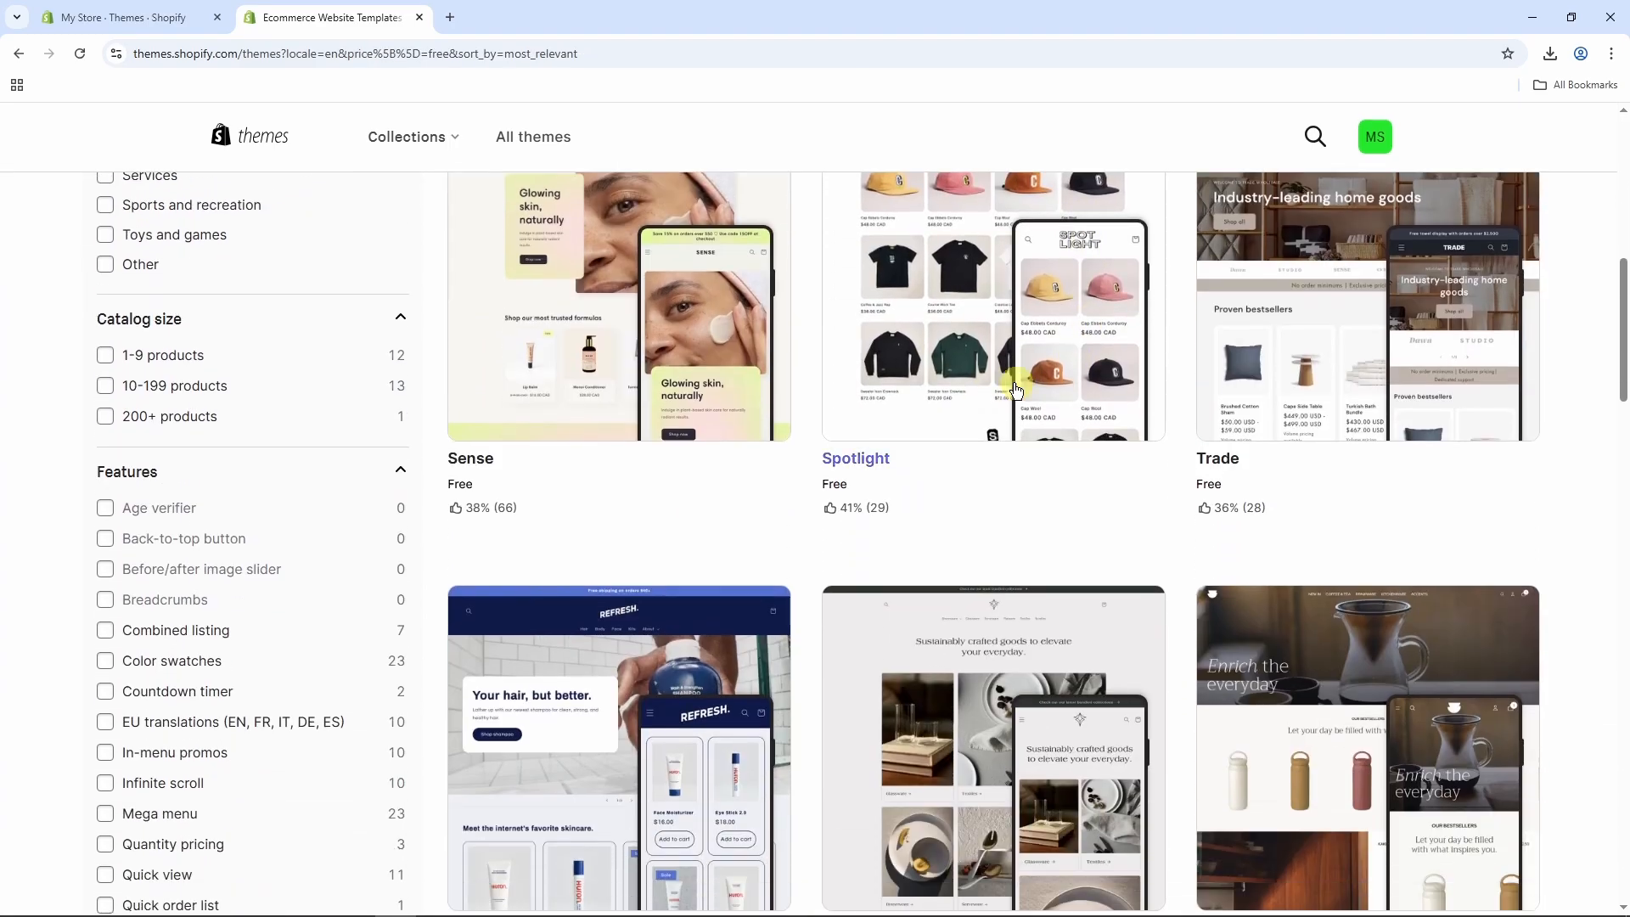
Open the free Spotlight theme, view its demo store, and return to the theme's page.
left_click(1000, 358)
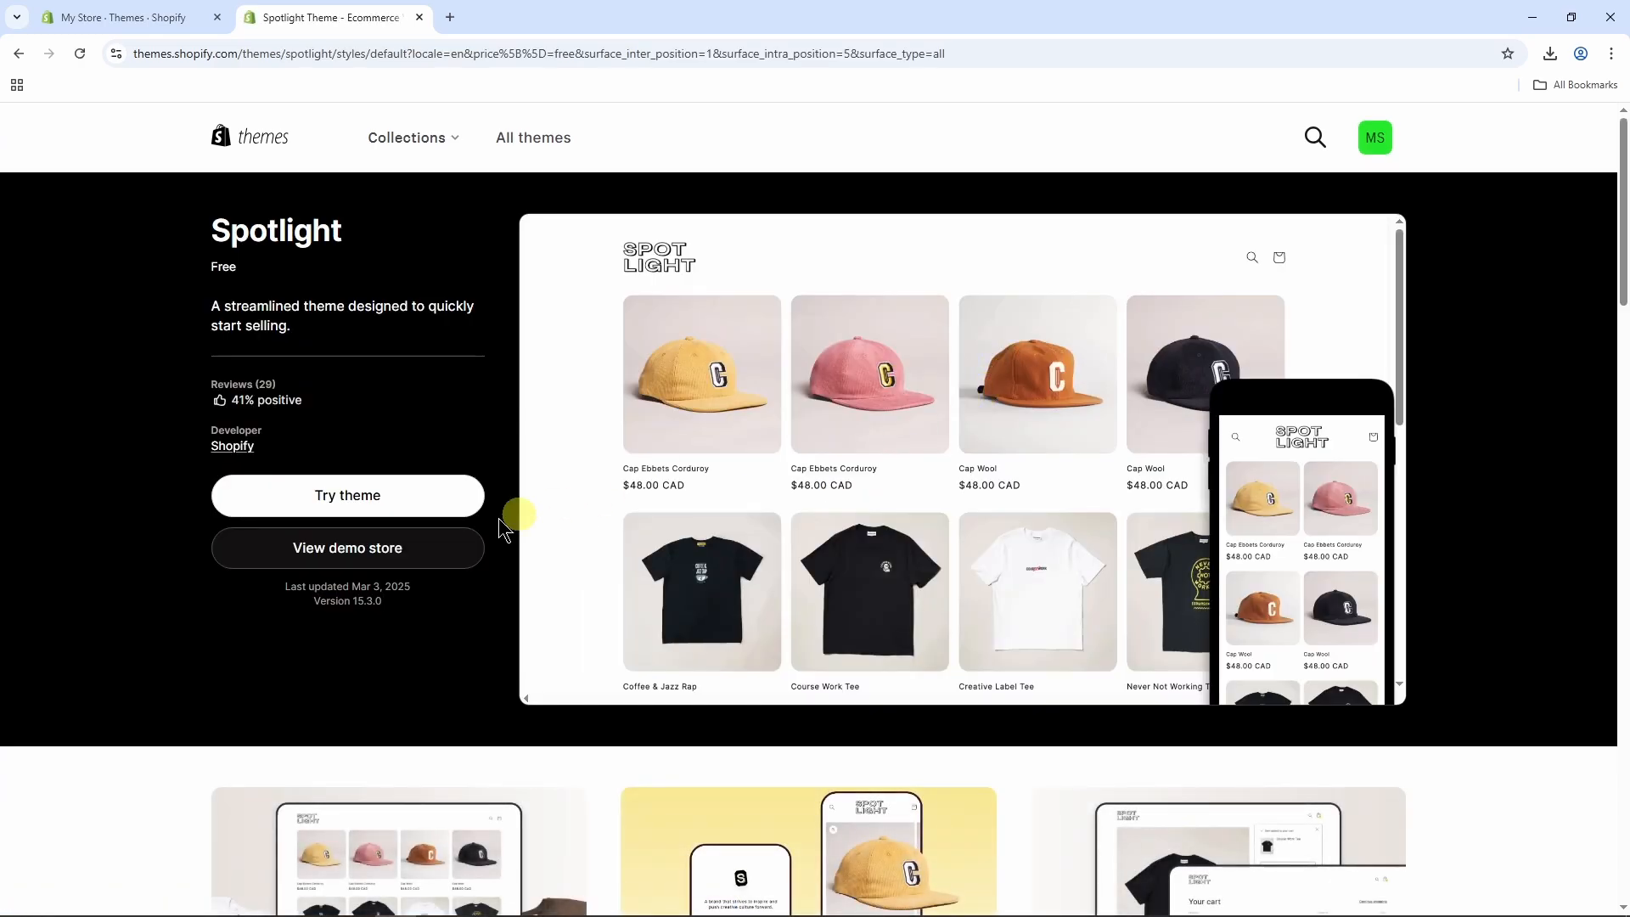
left_click(365, 553)
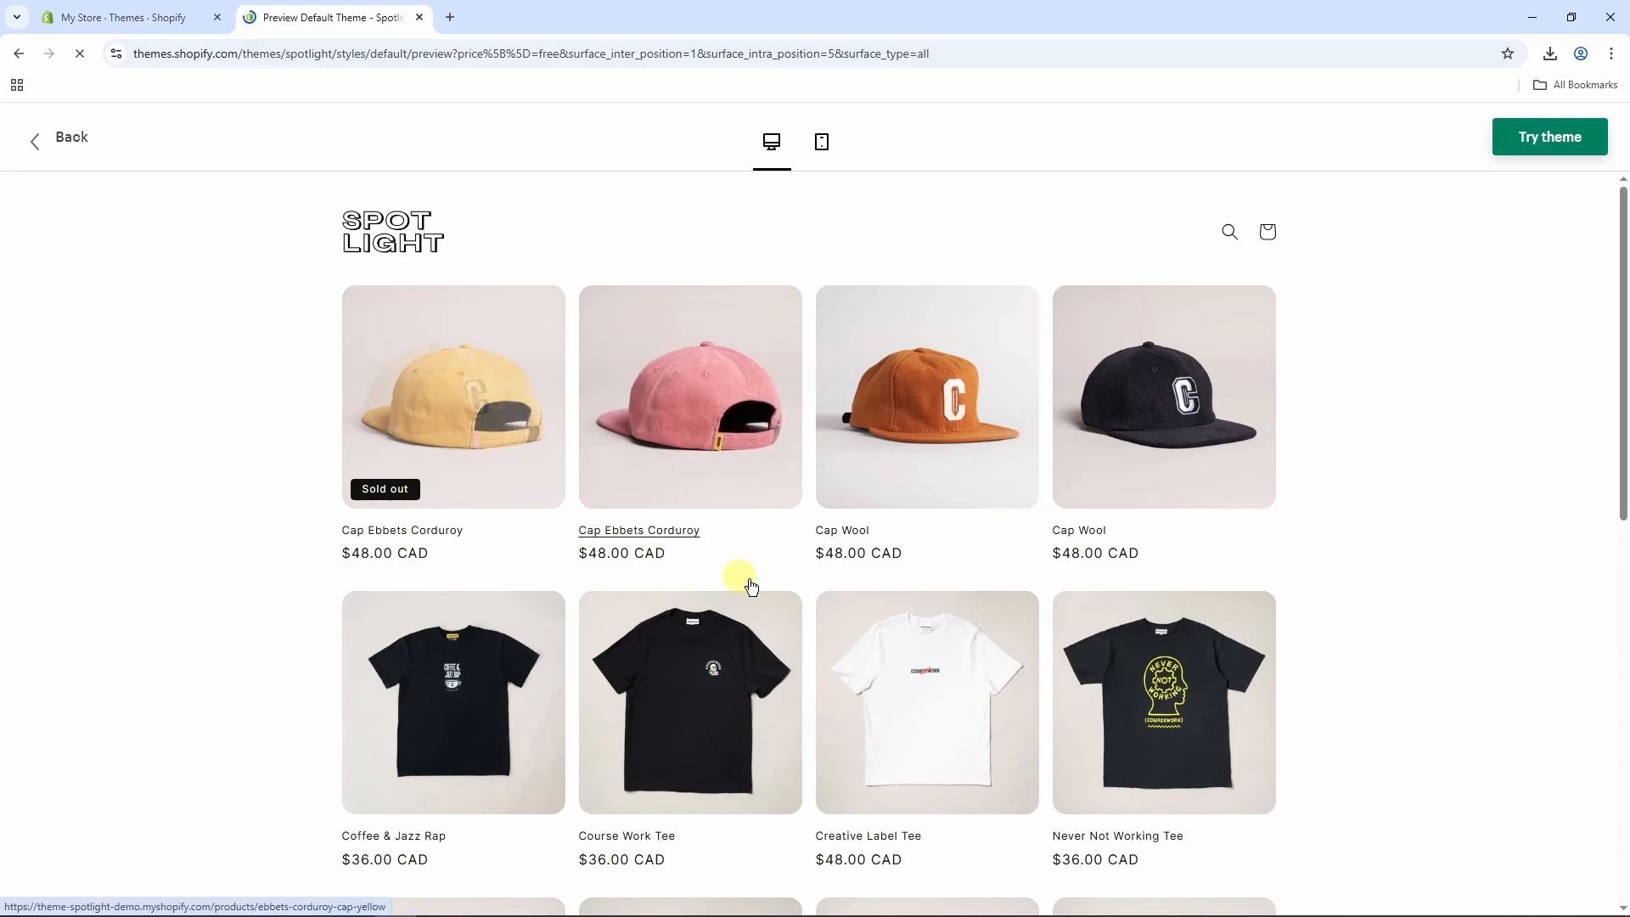
left_click(885, 458)
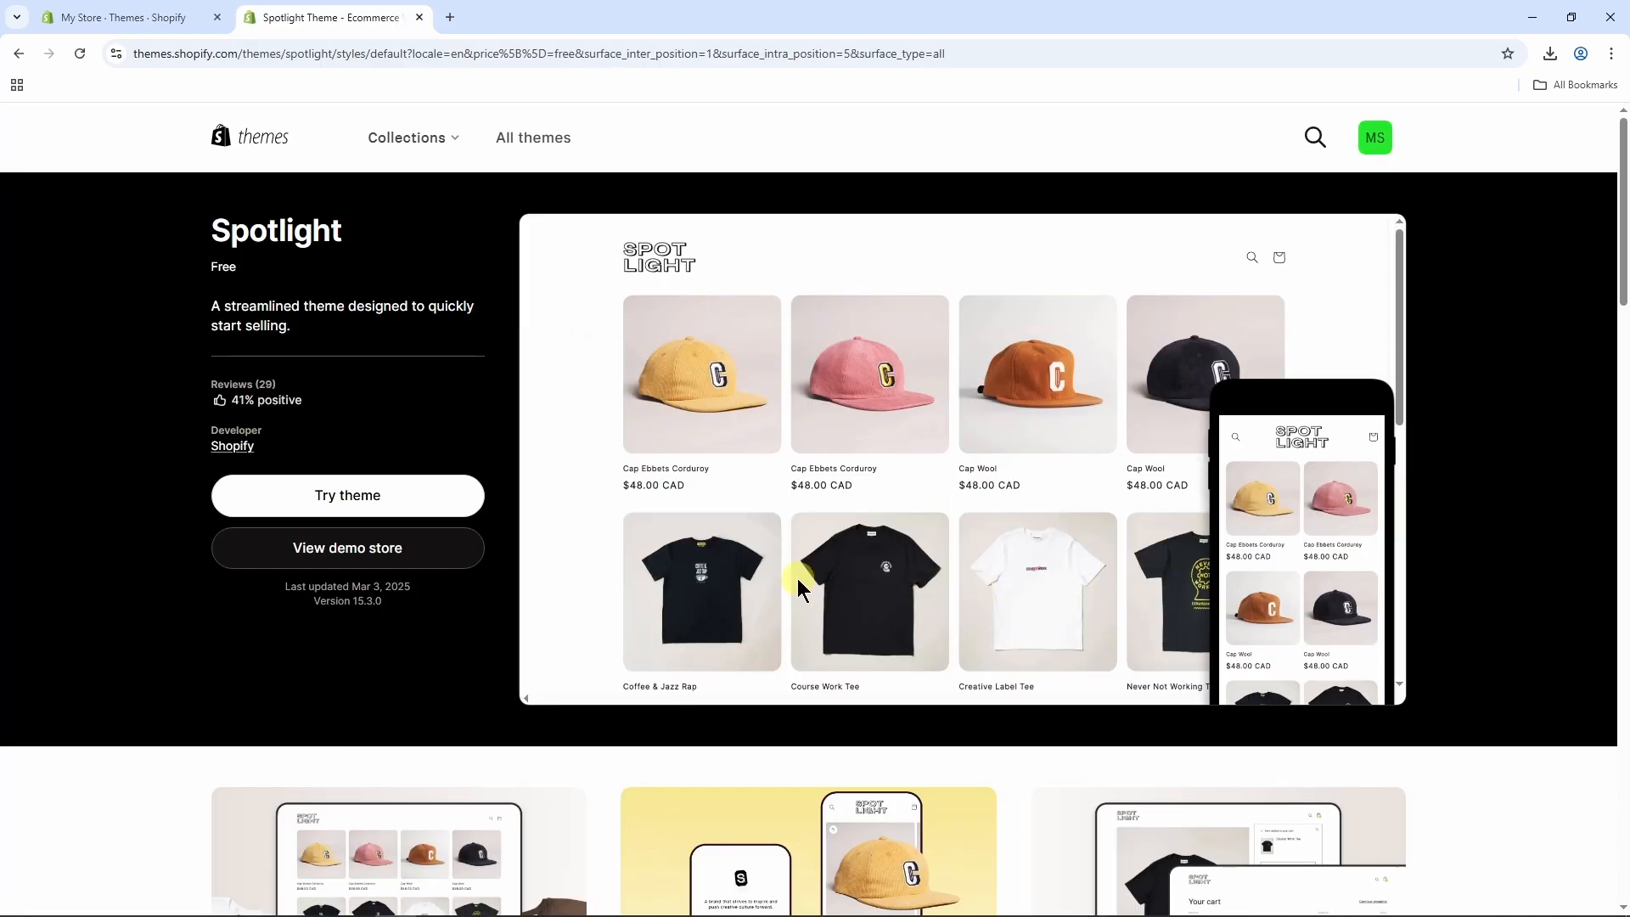
Add the Spotlight theme to the store and publish it in place of Dawn.
left_click(400, 498)
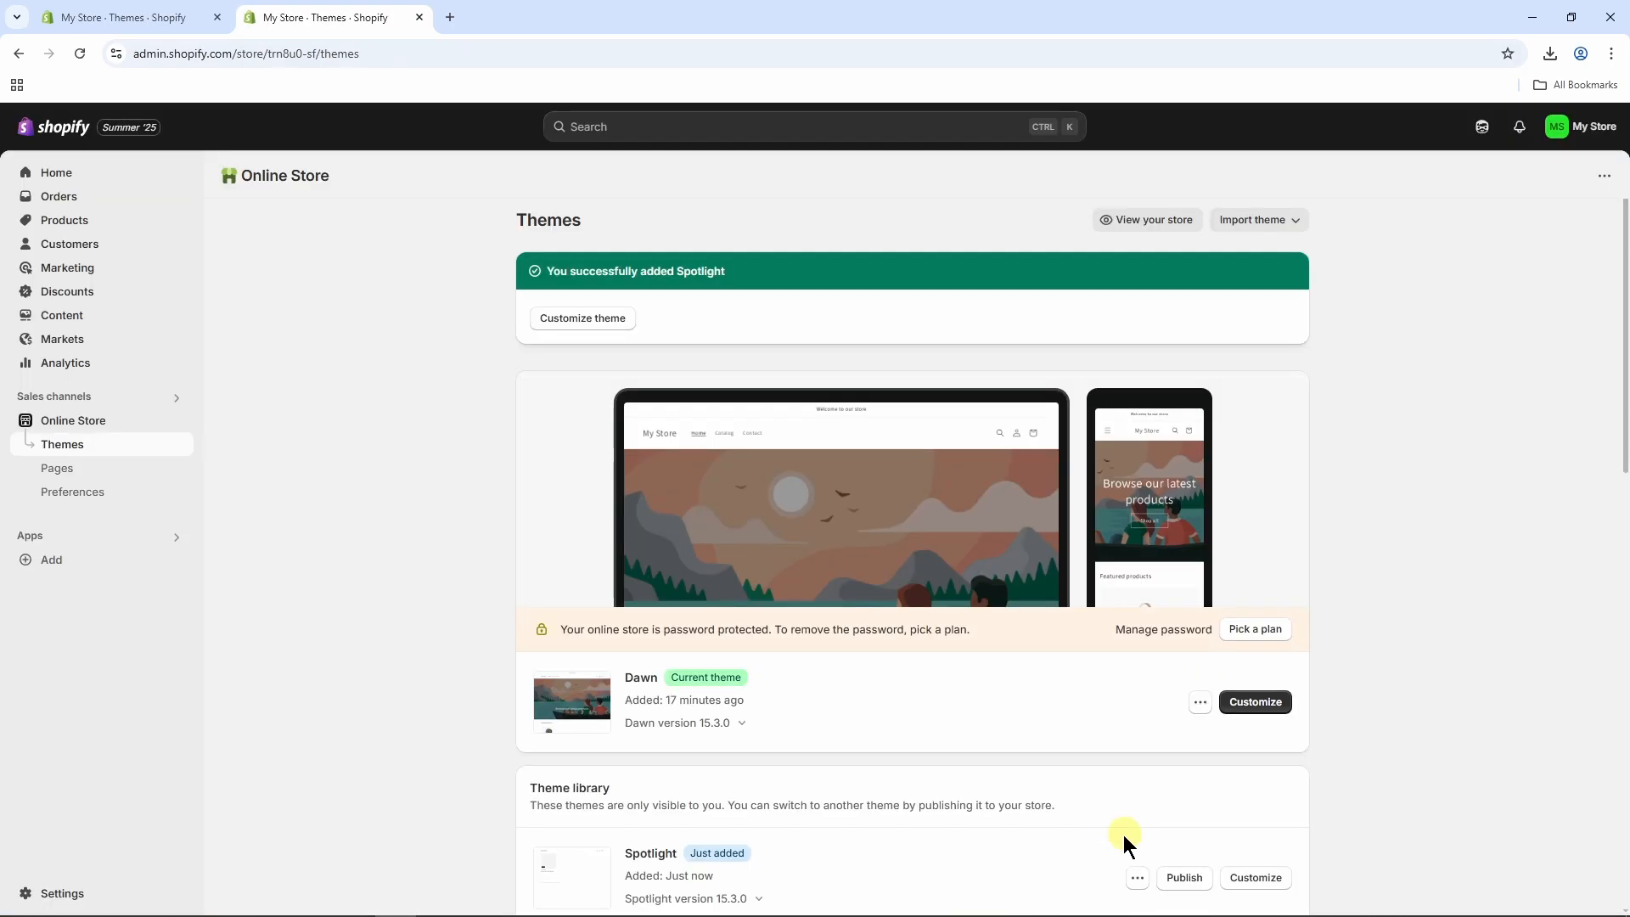
left_click(1177, 883)
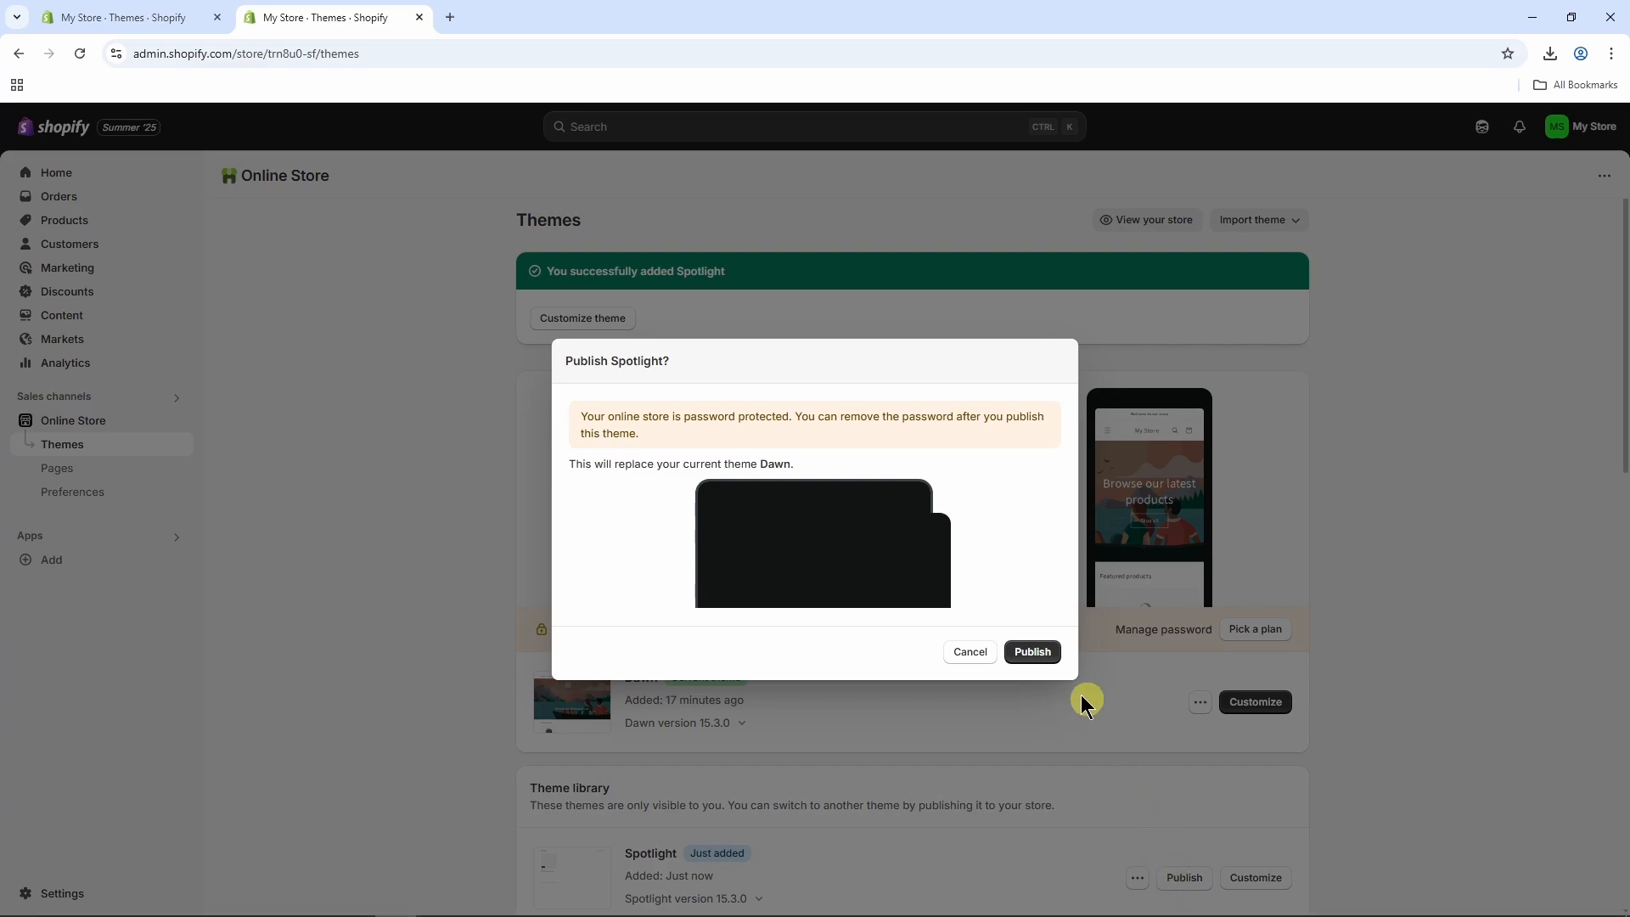
left_click(1032, 652)
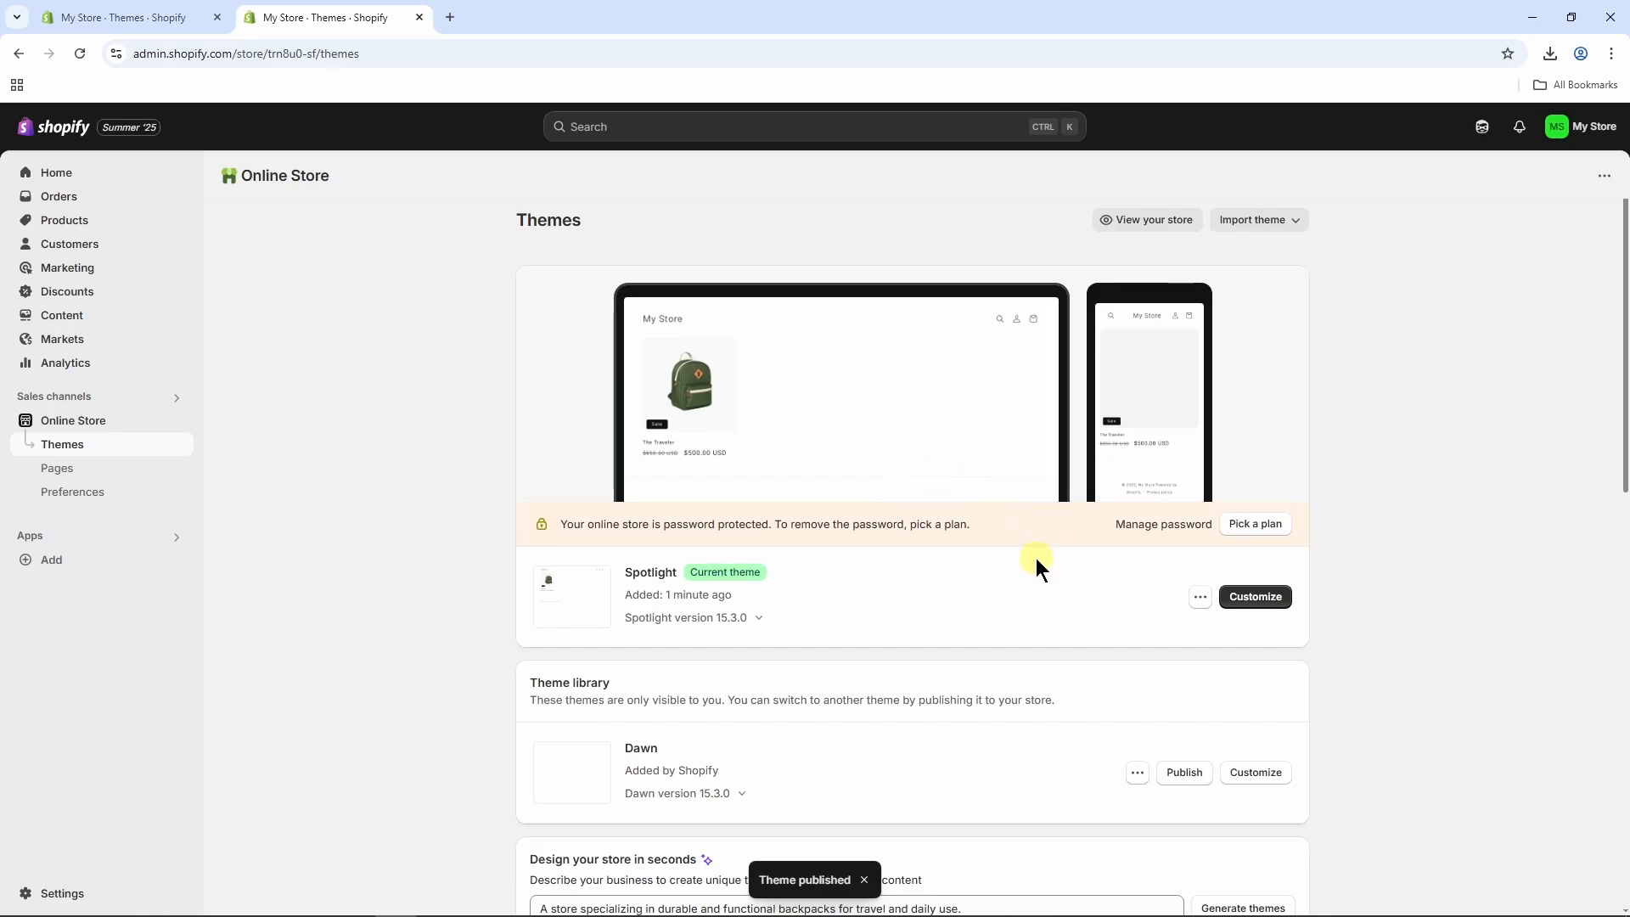
Customize the Spotlight theme by changing the home page's email signup heading to Learnlite Express.
left_click(1254, 596)
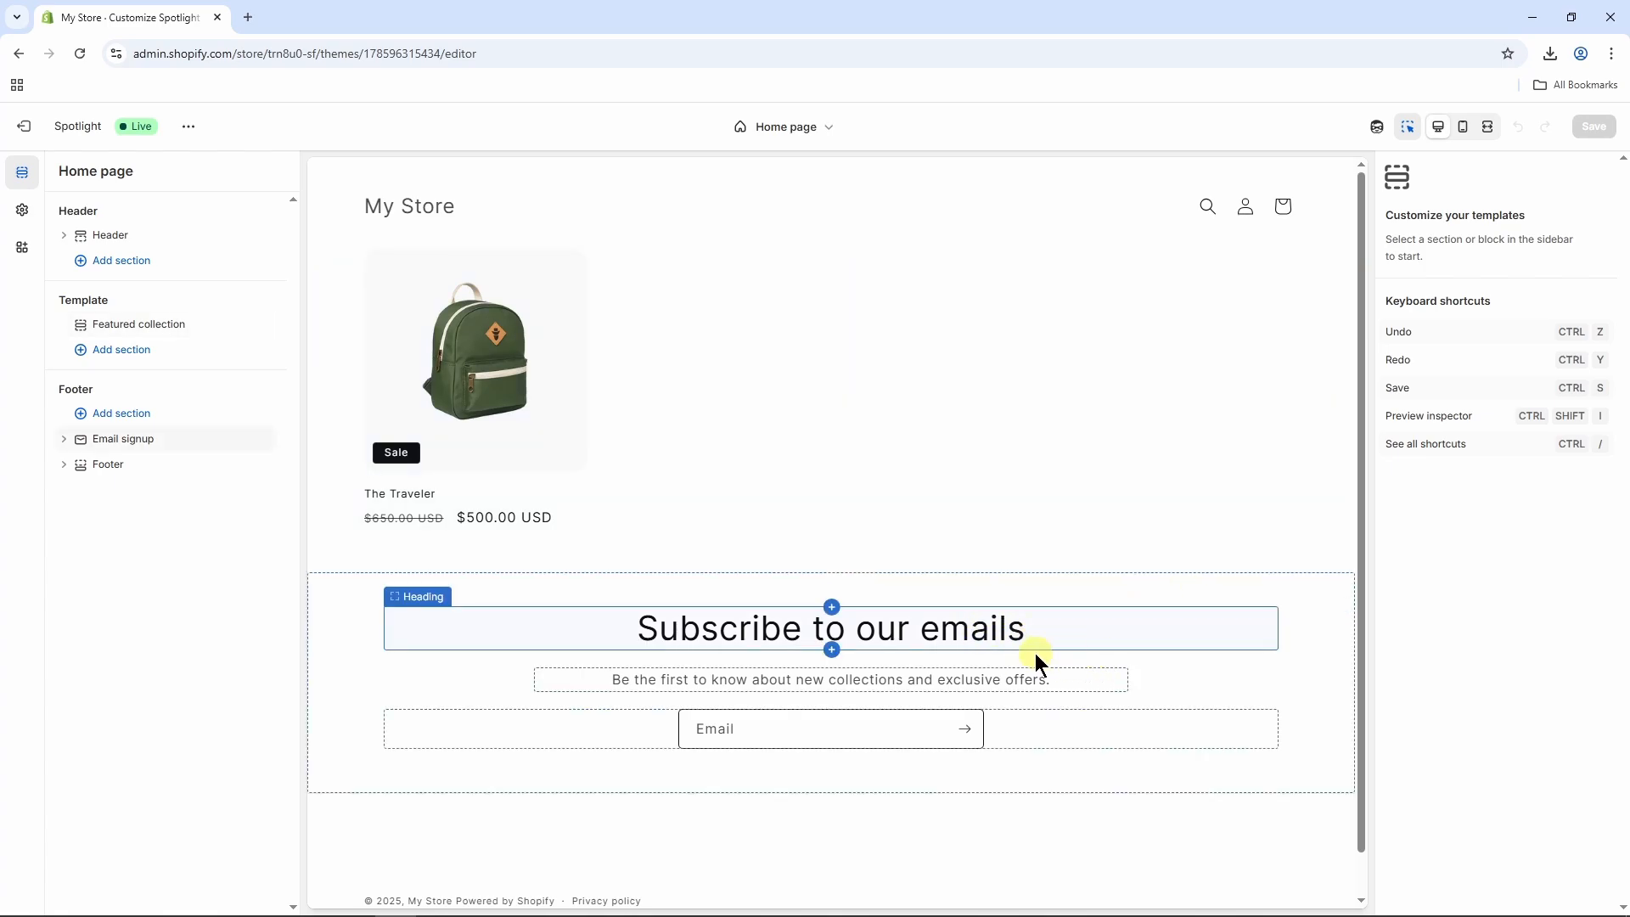
left_click(1076, 633)
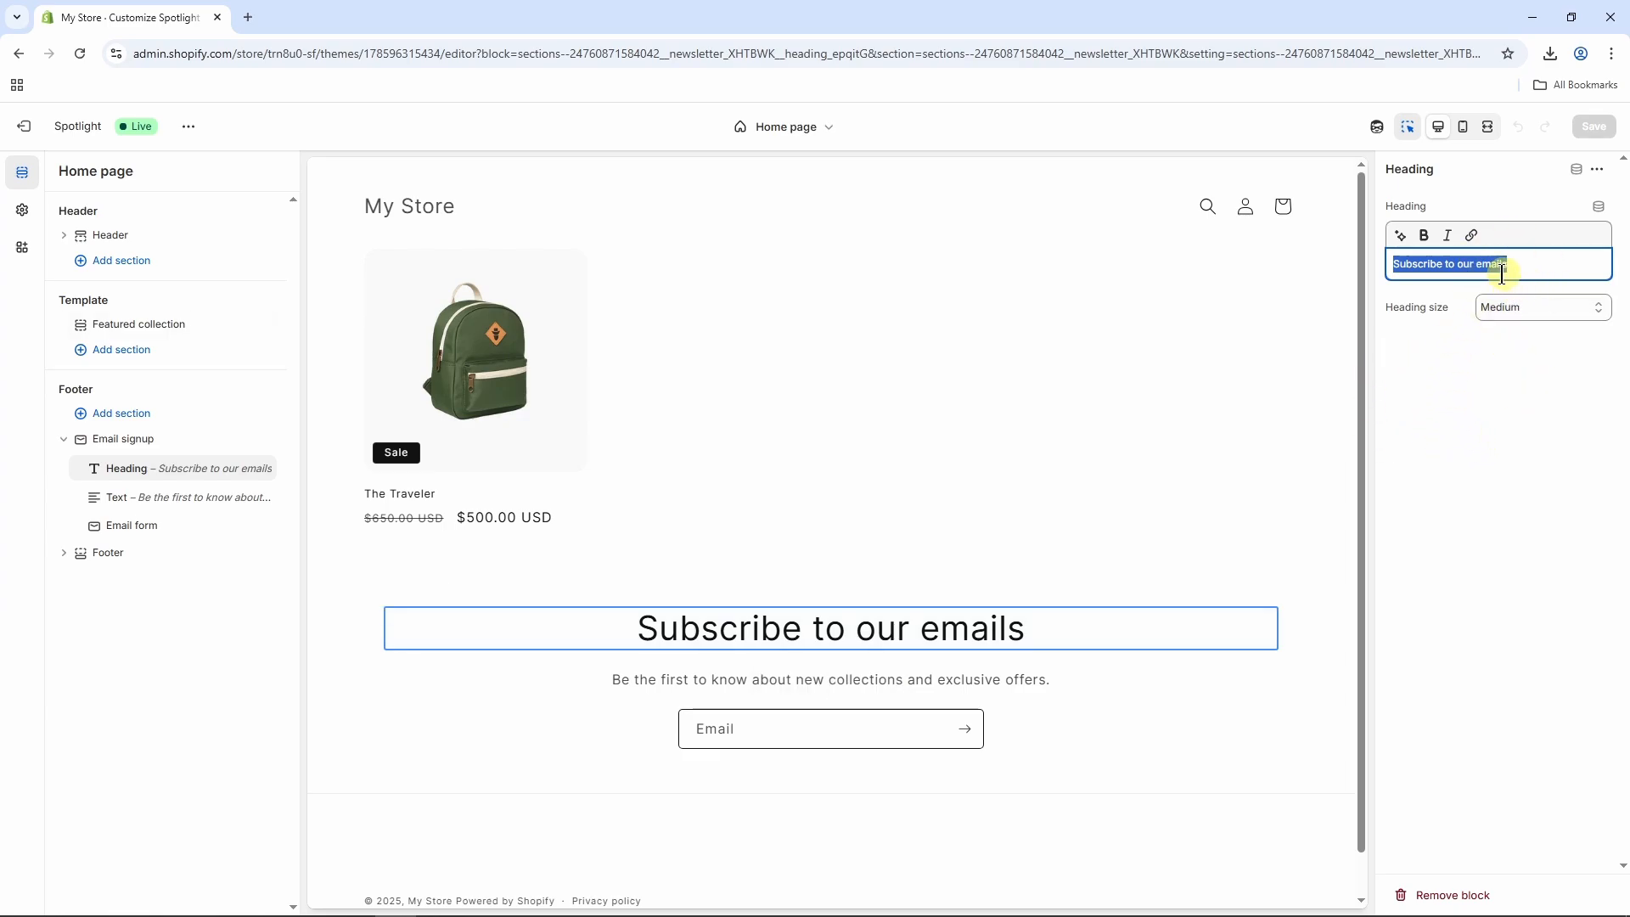
type("Lear")
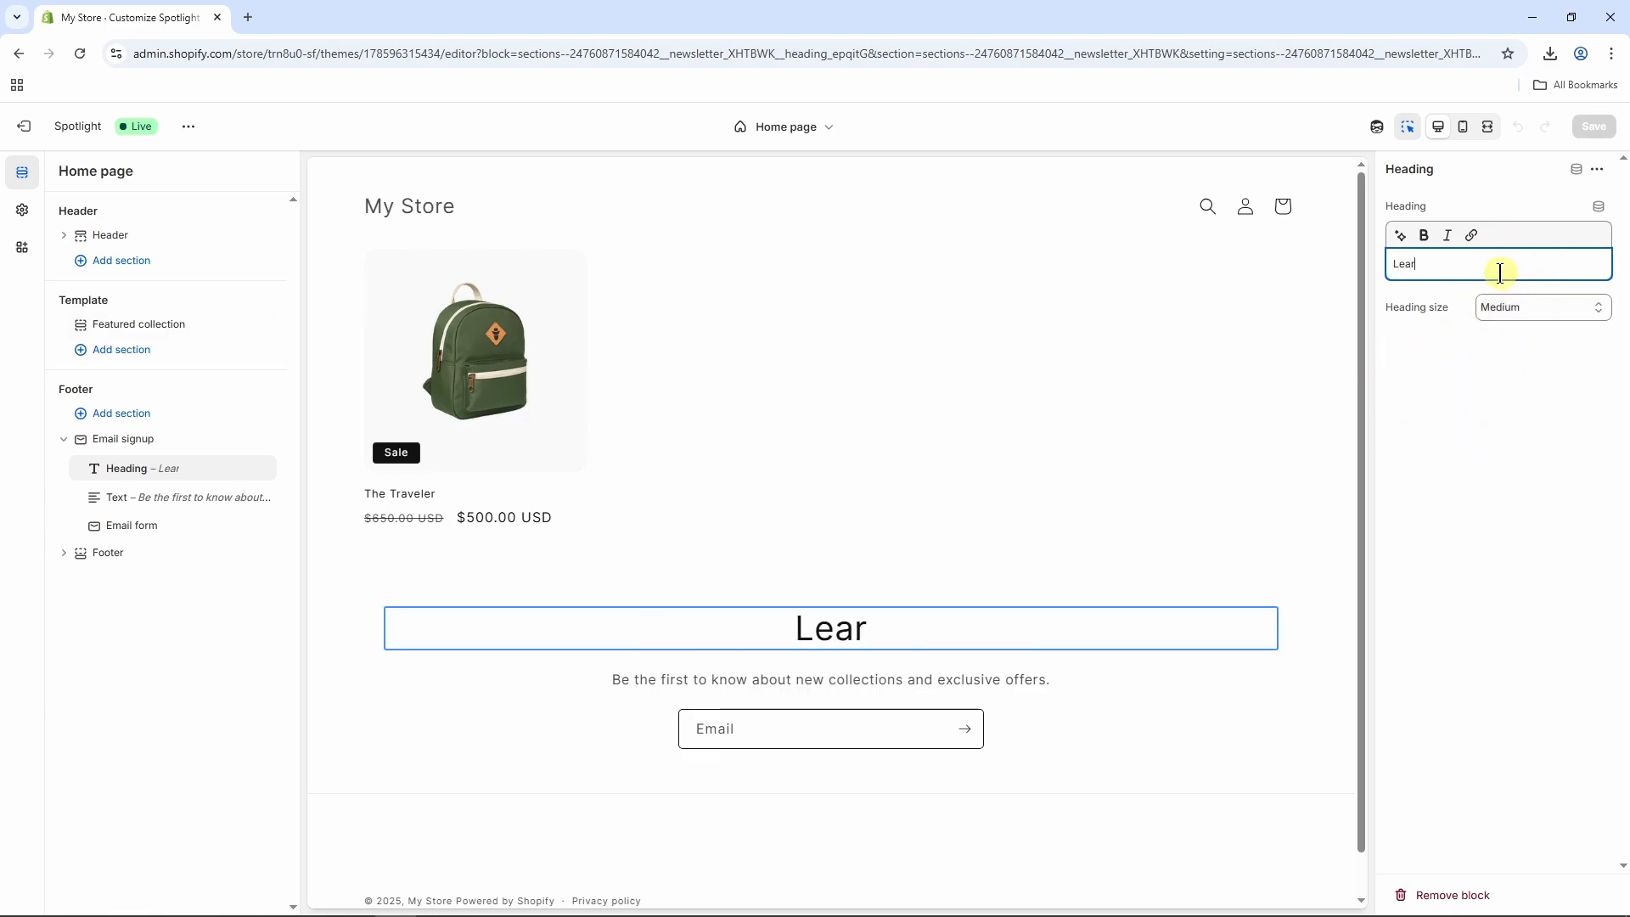
type("nlite E")
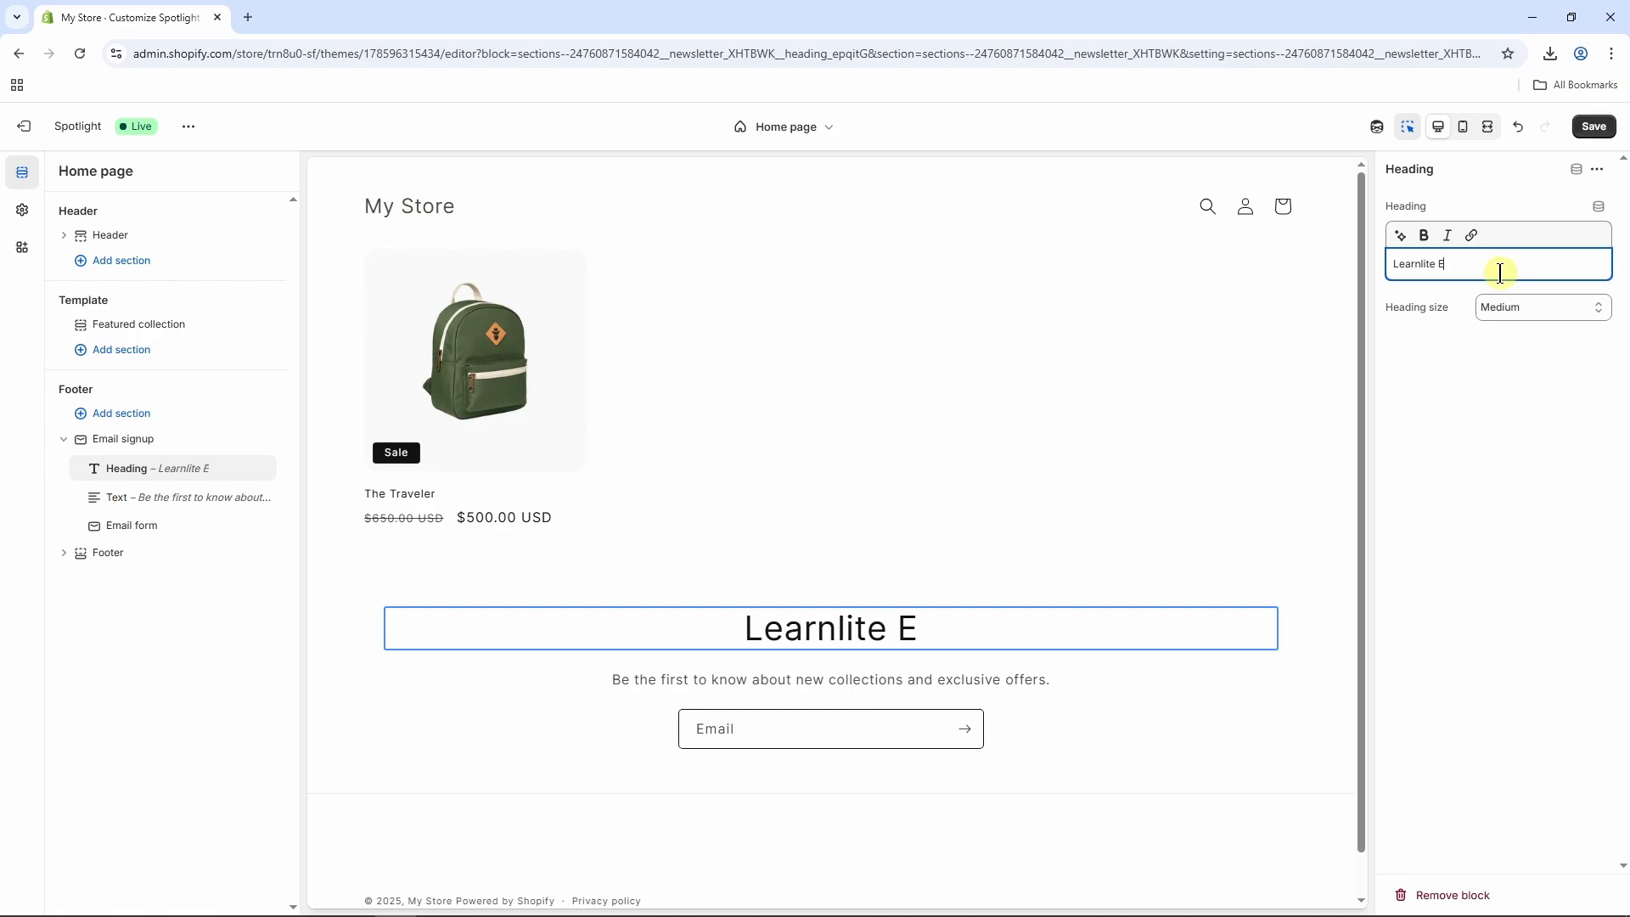
type("xpress")
left_click(1511, 357)
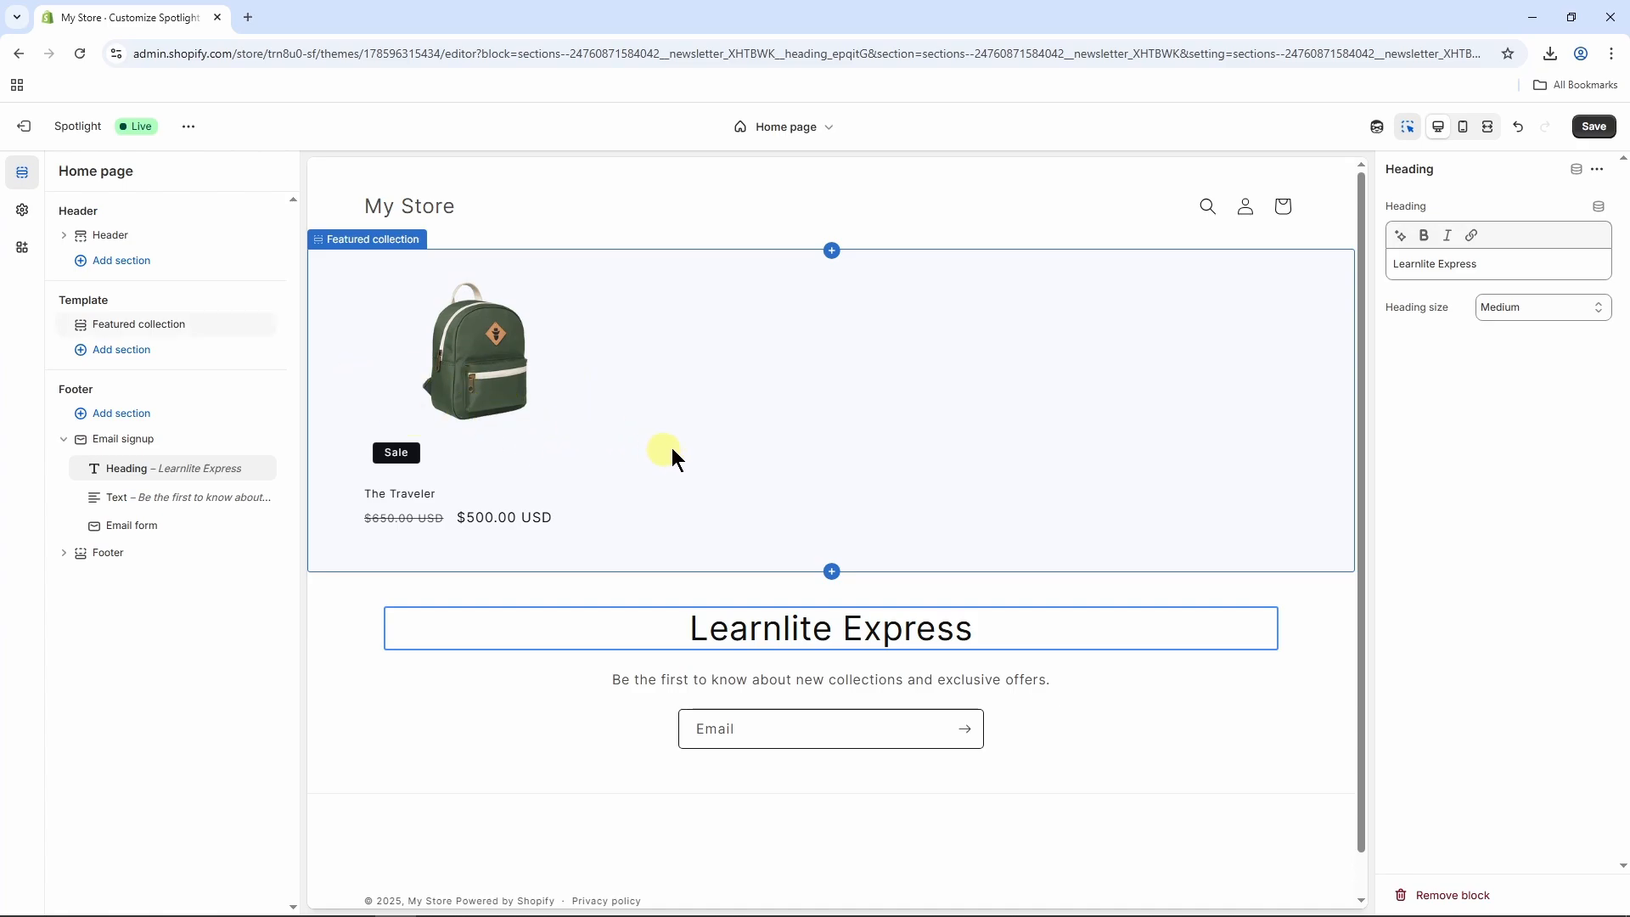
In the default product template, set the variant picker's style to Pills.
left_click(814, 131)
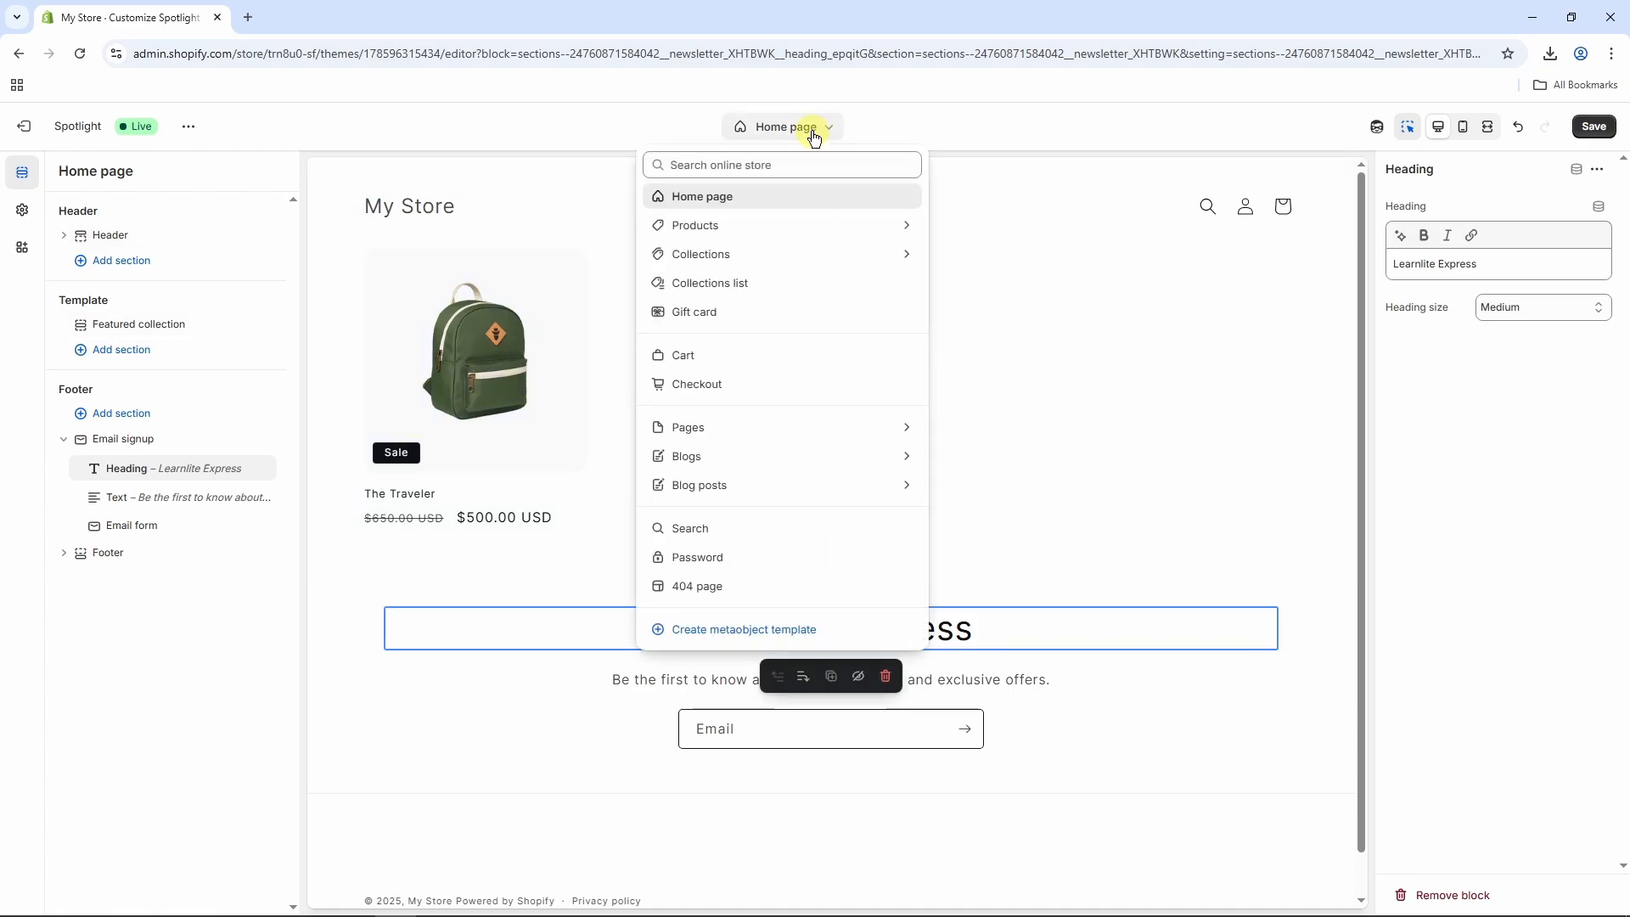
left_click(735, 231)
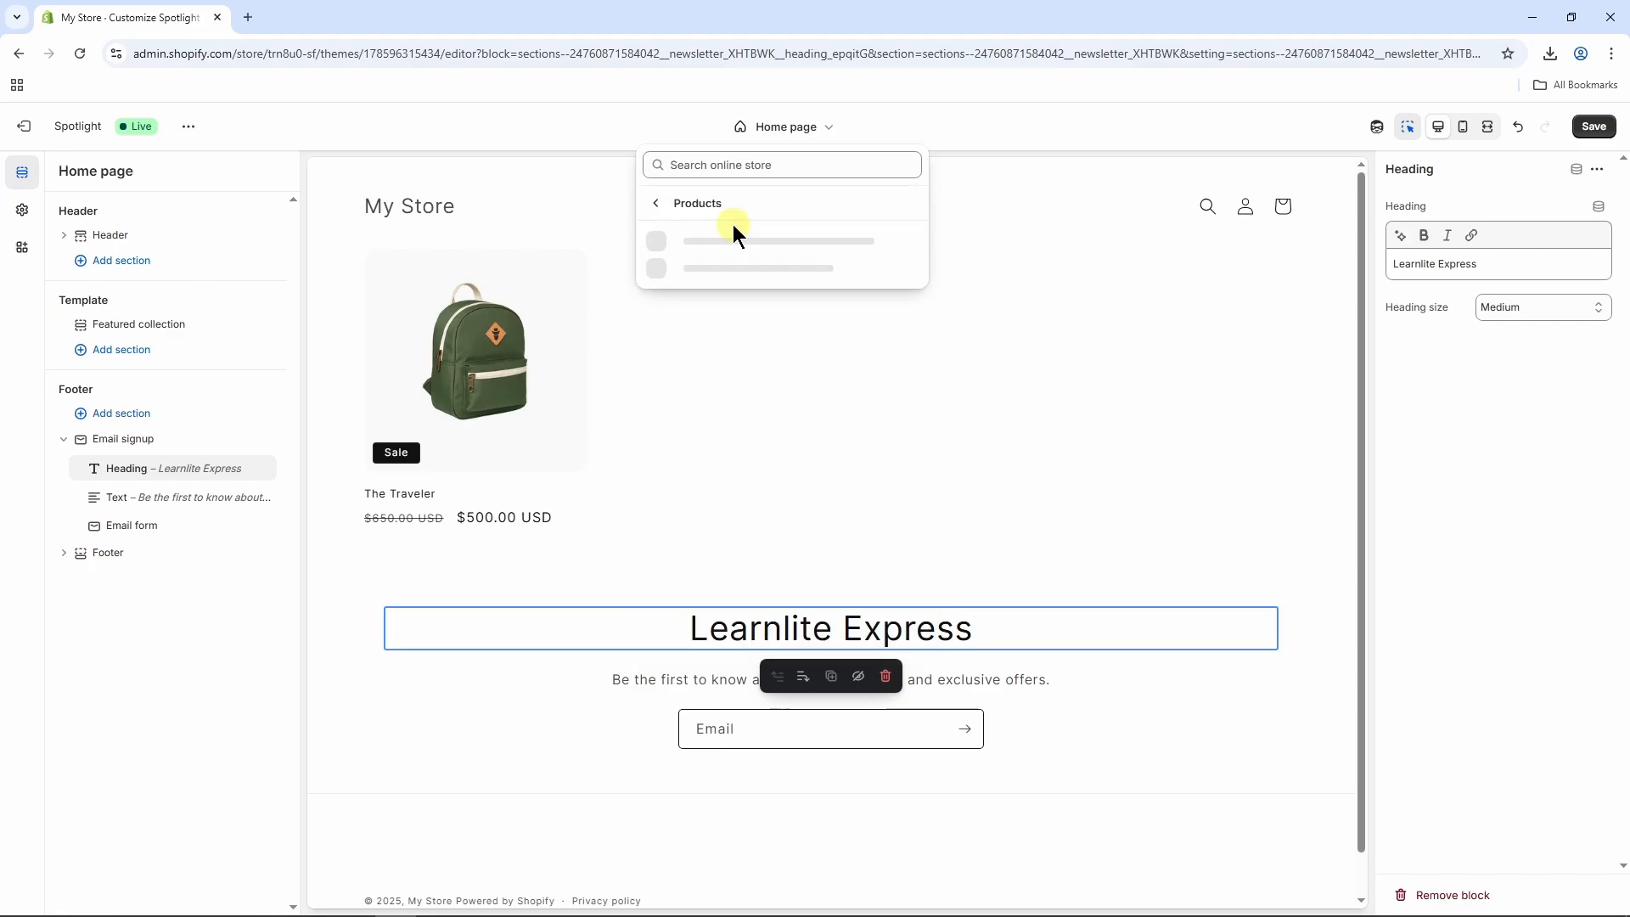
left_click(737, 253)
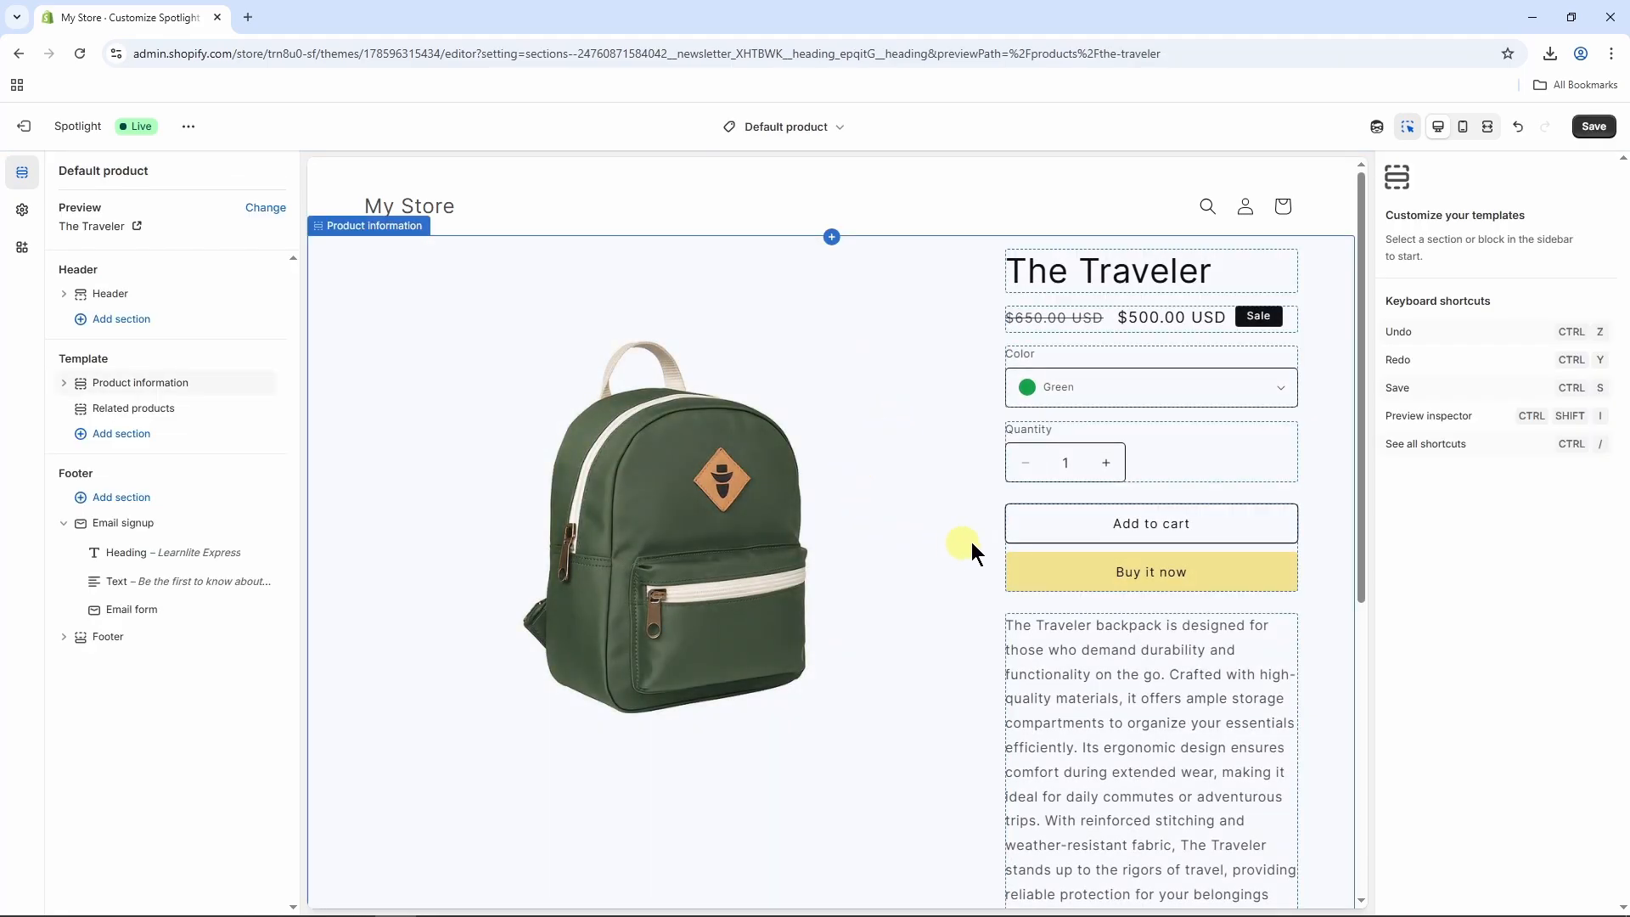
left_click(924, 472)
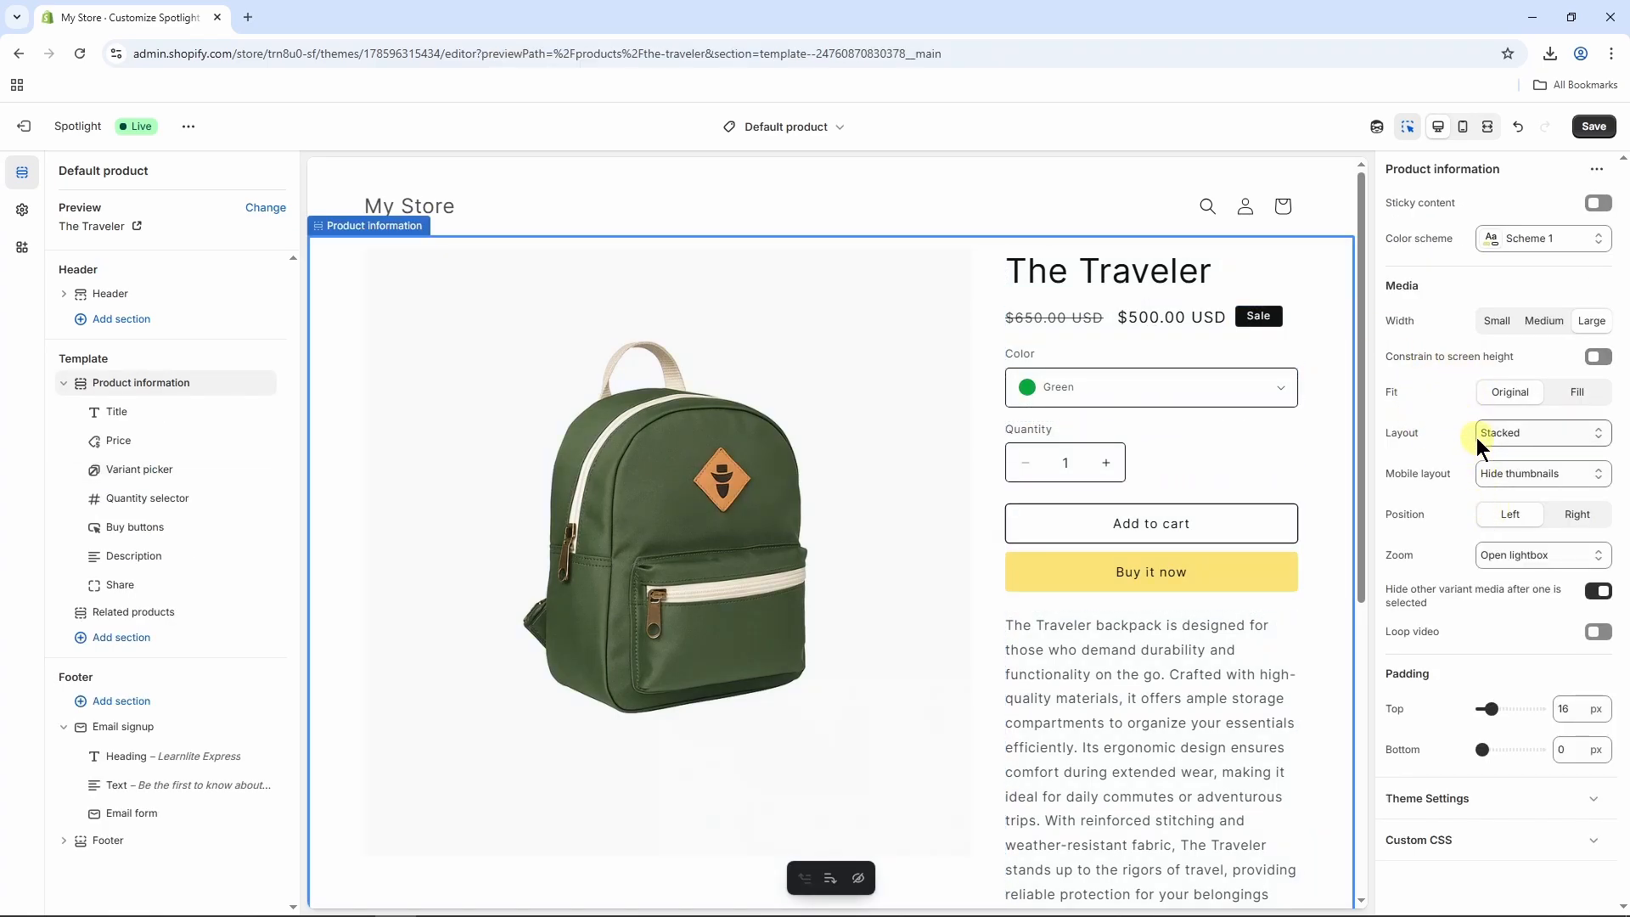
left_click(1065, 393)
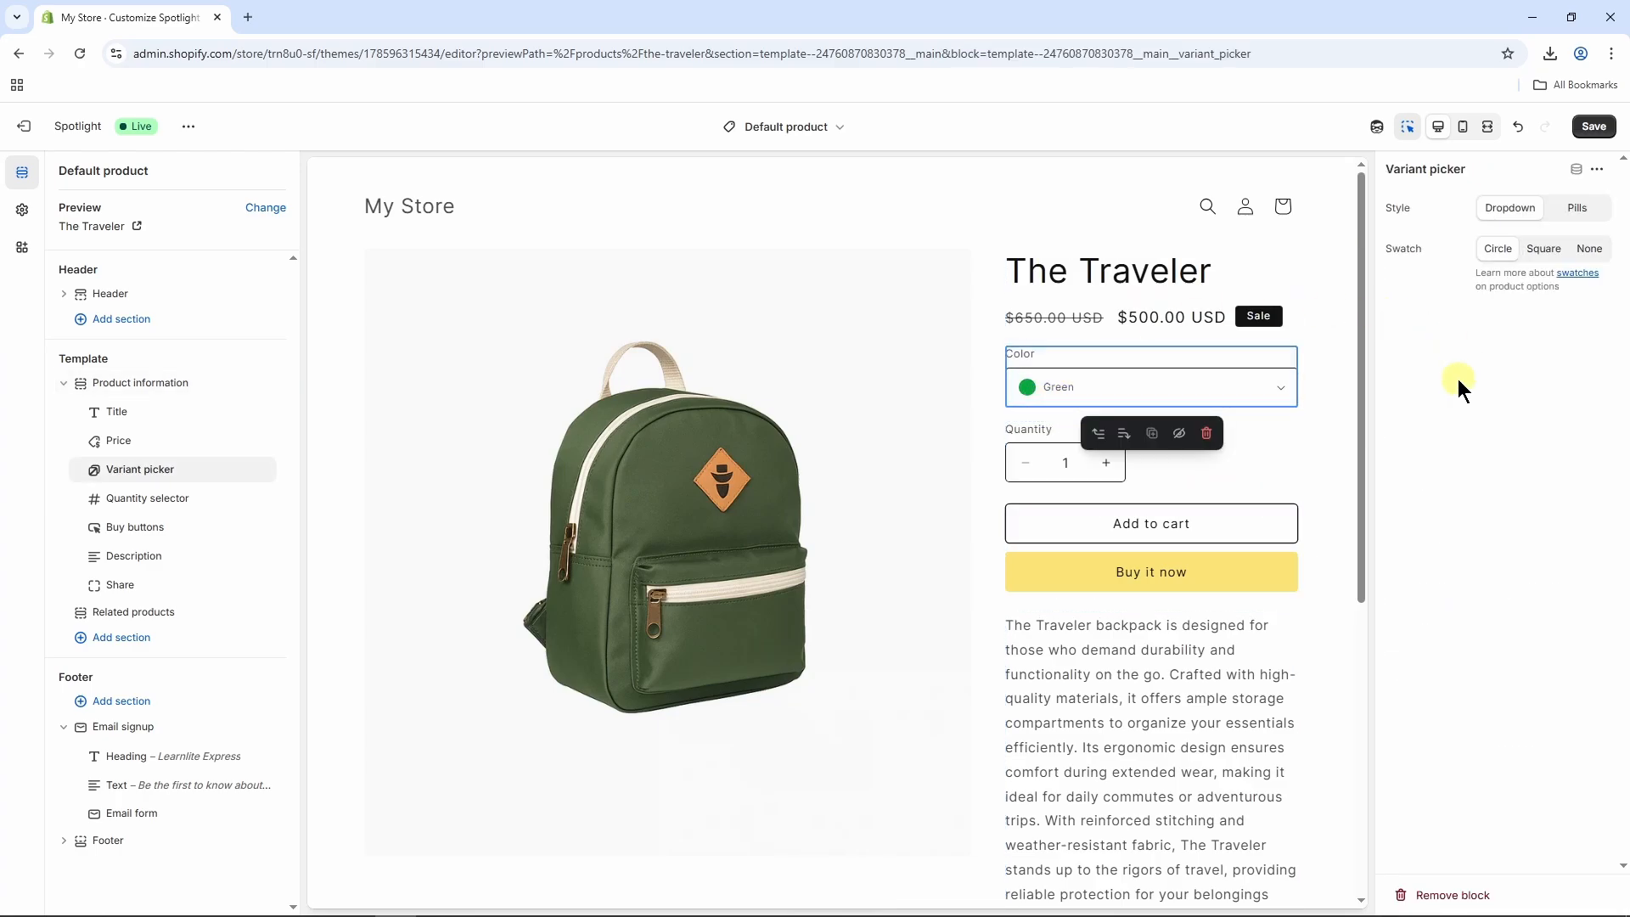
left_click(1576, 210)
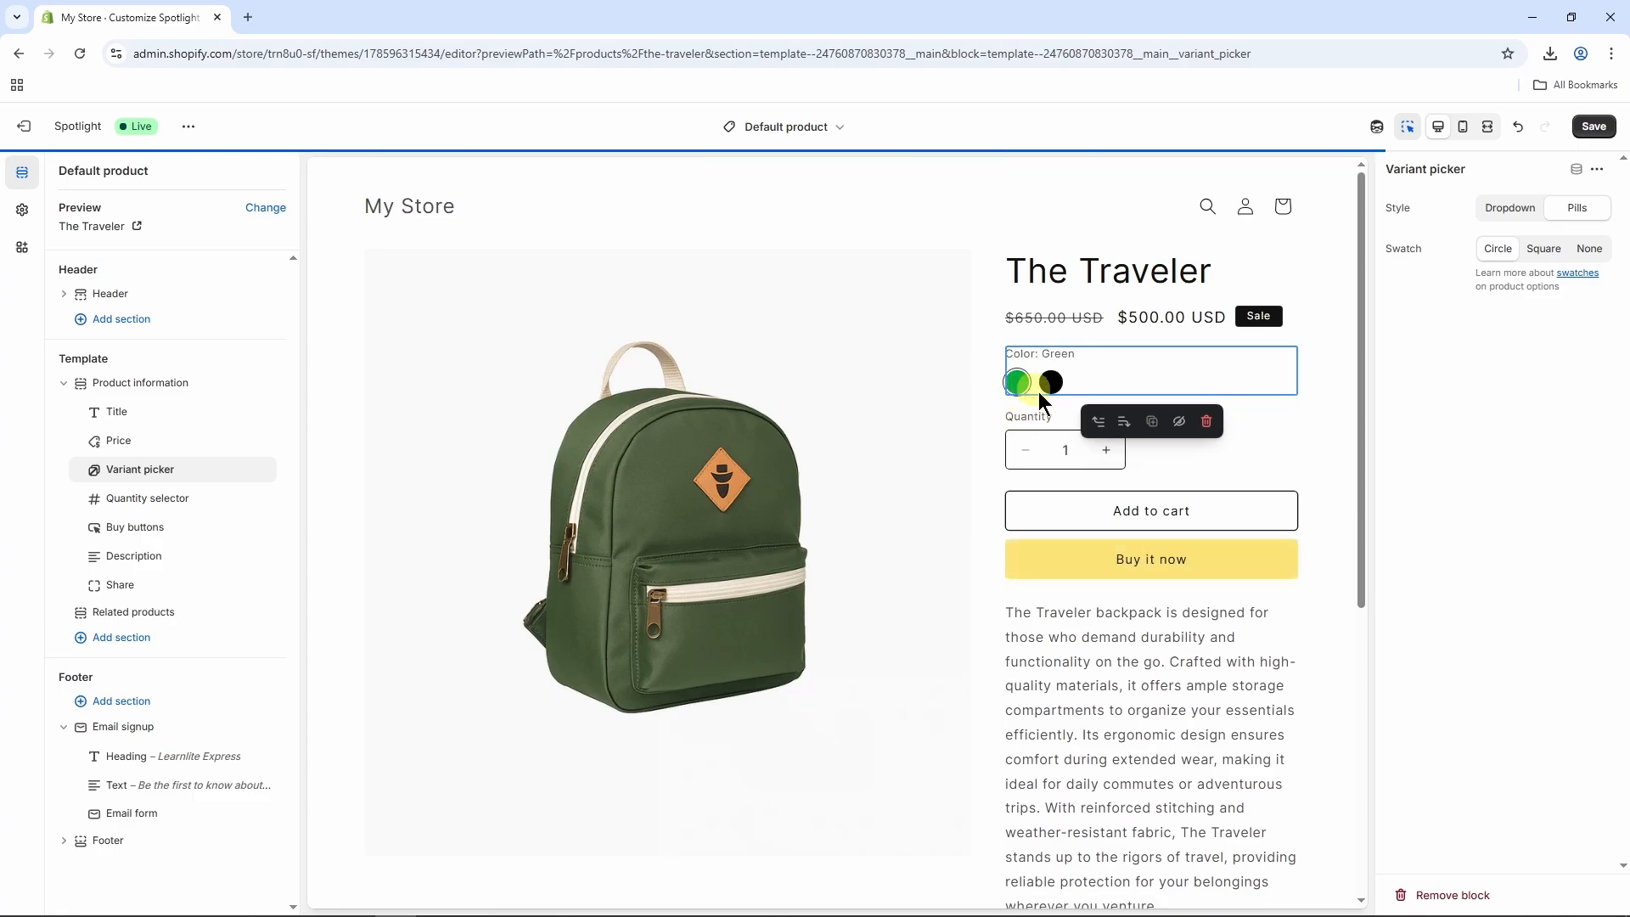
left_click(1338, 400)
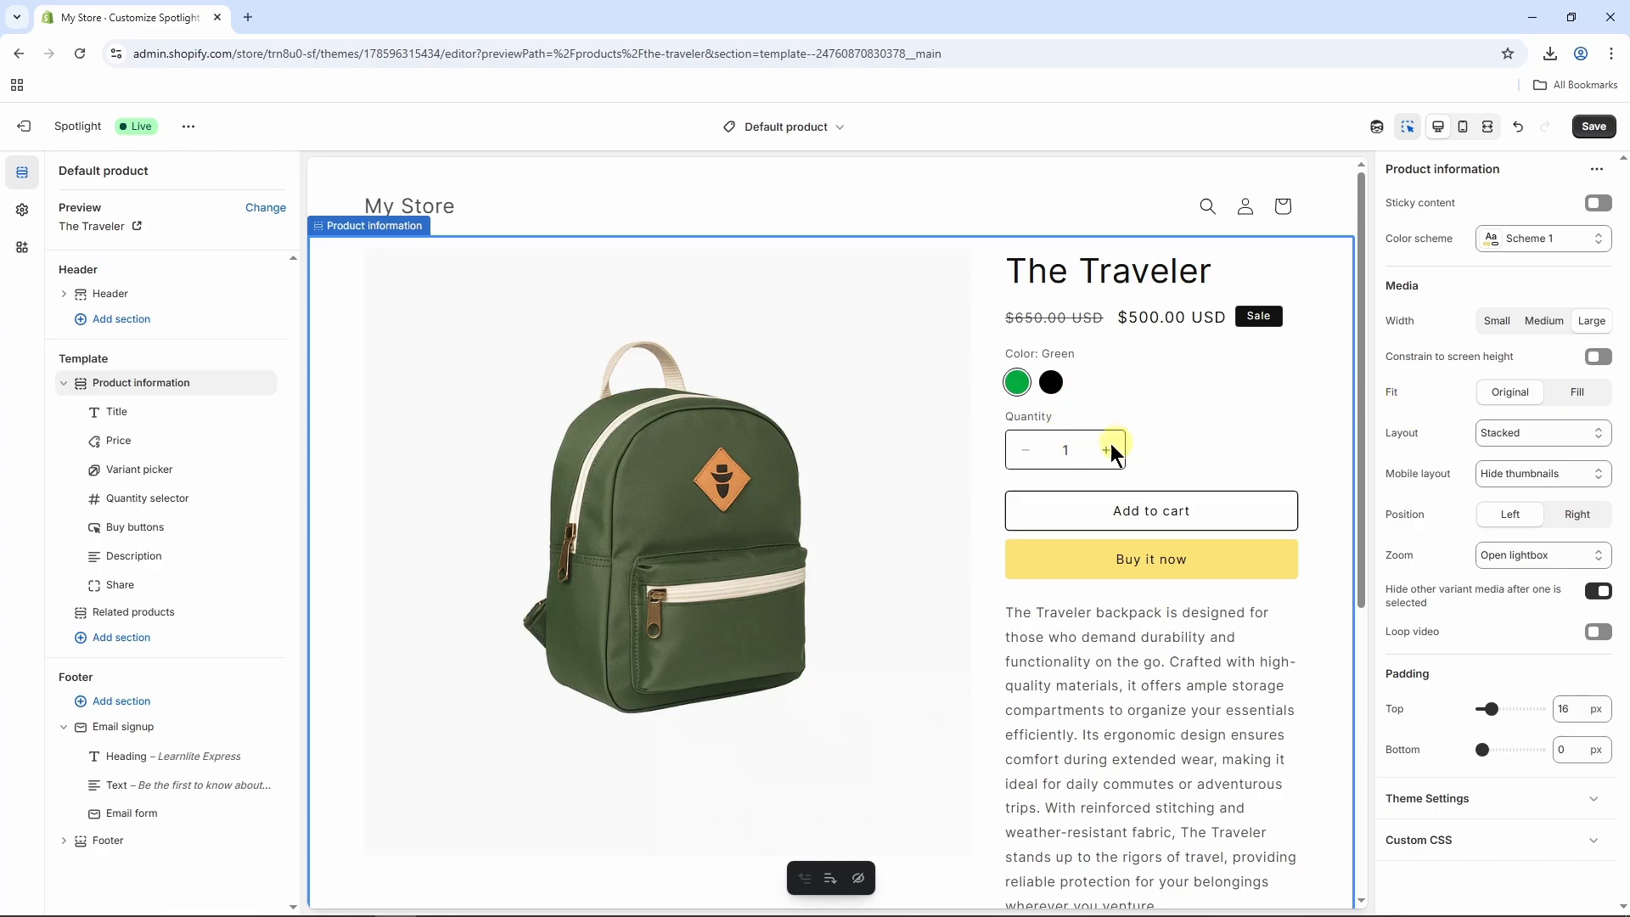
Switch back to the home page template and move the Email signup section below the Footer section.
left_click(832, 132)
left_click(723, 202)
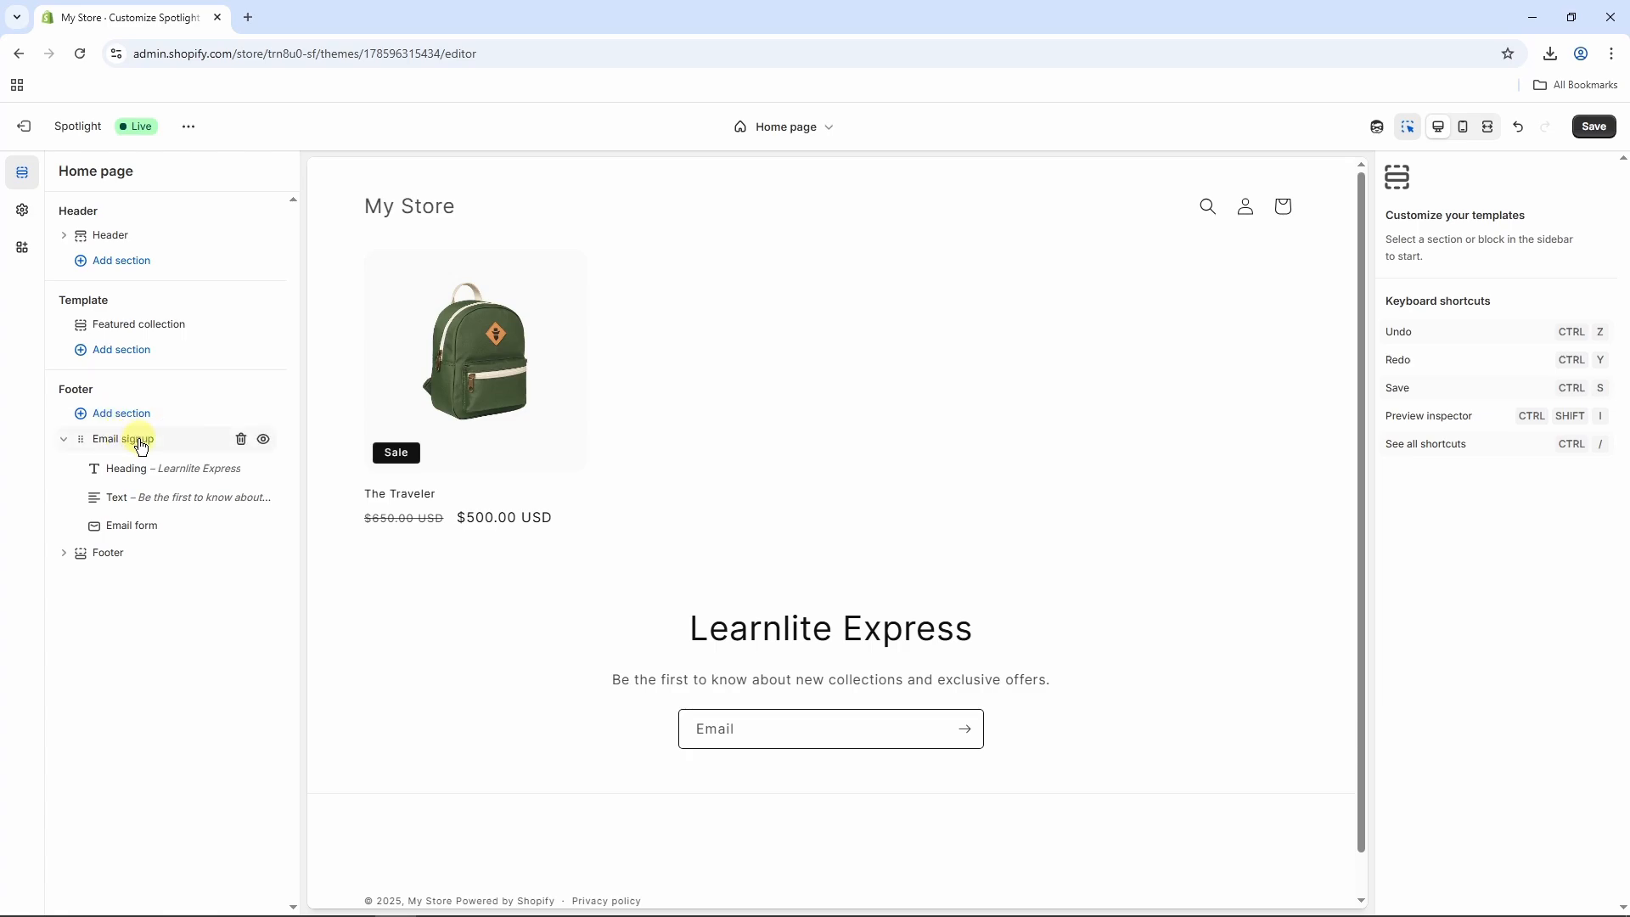
left_click_drag(133, 443, 108, 480)
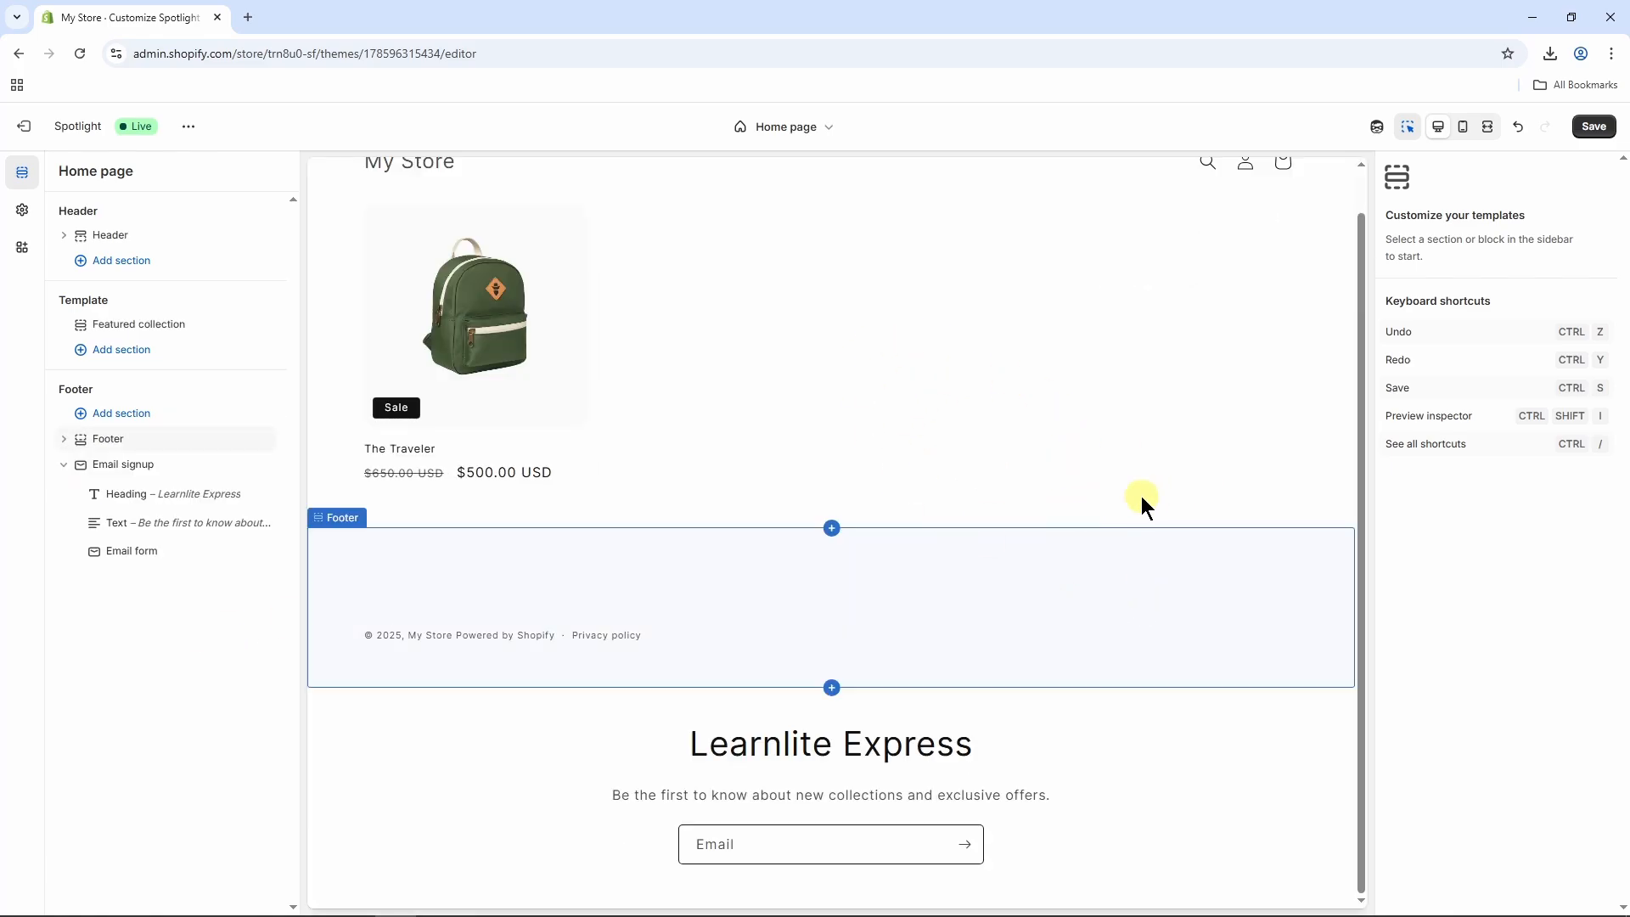
scroll(1141, 496, "up", 1)
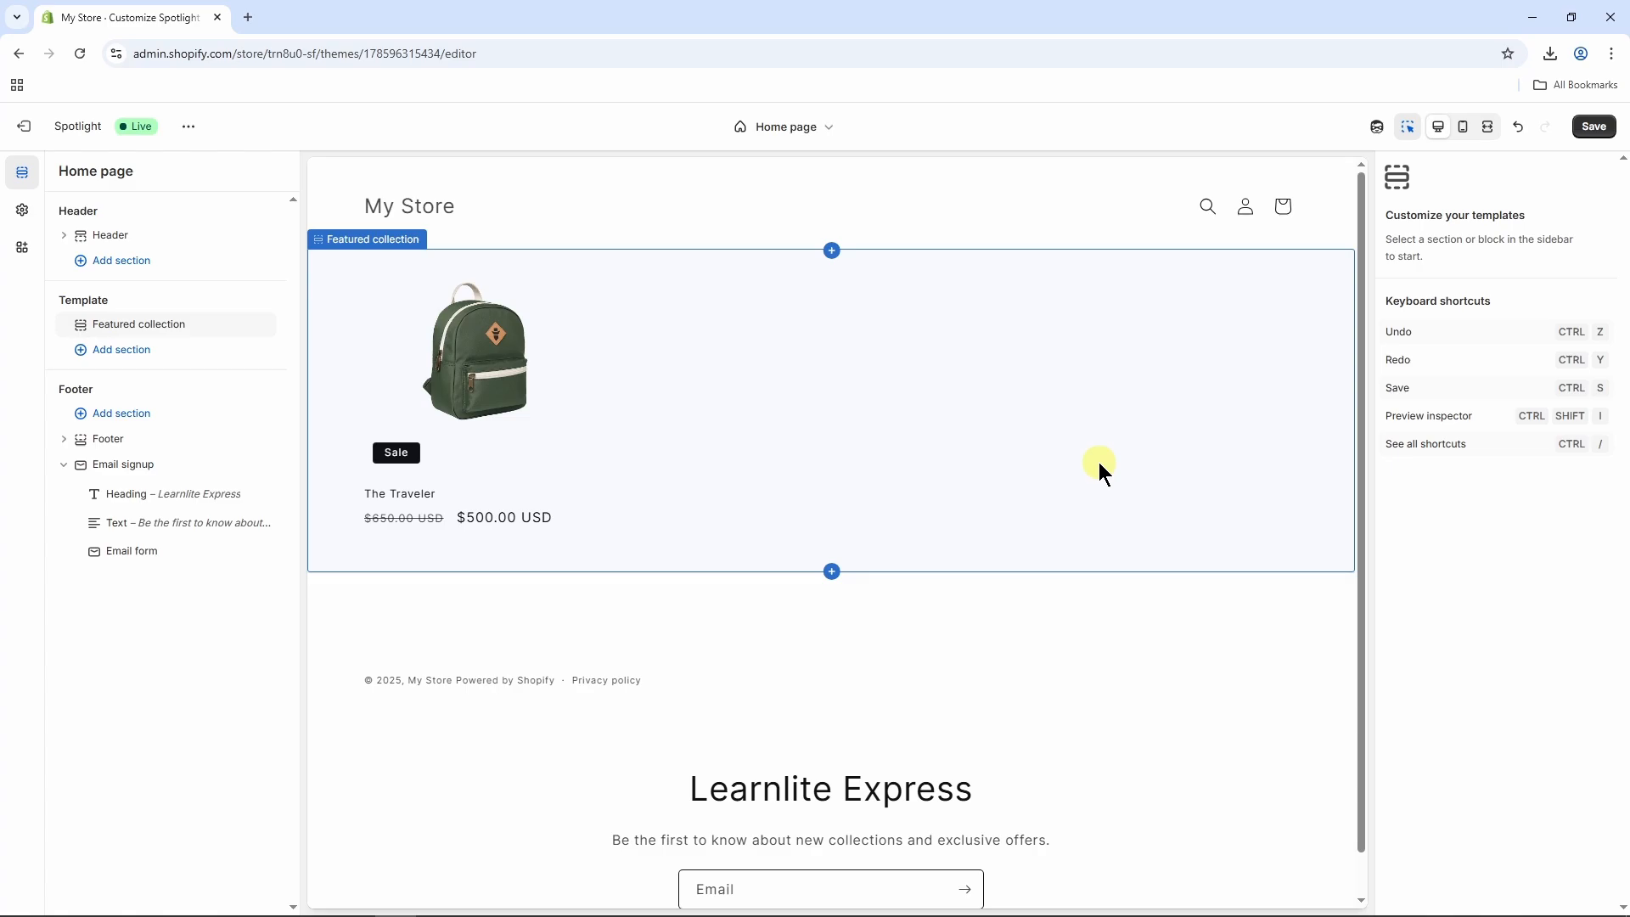
Preview the home page in the mobile and fullscreen views and return to the desktop view.
left_click(1466, 137)
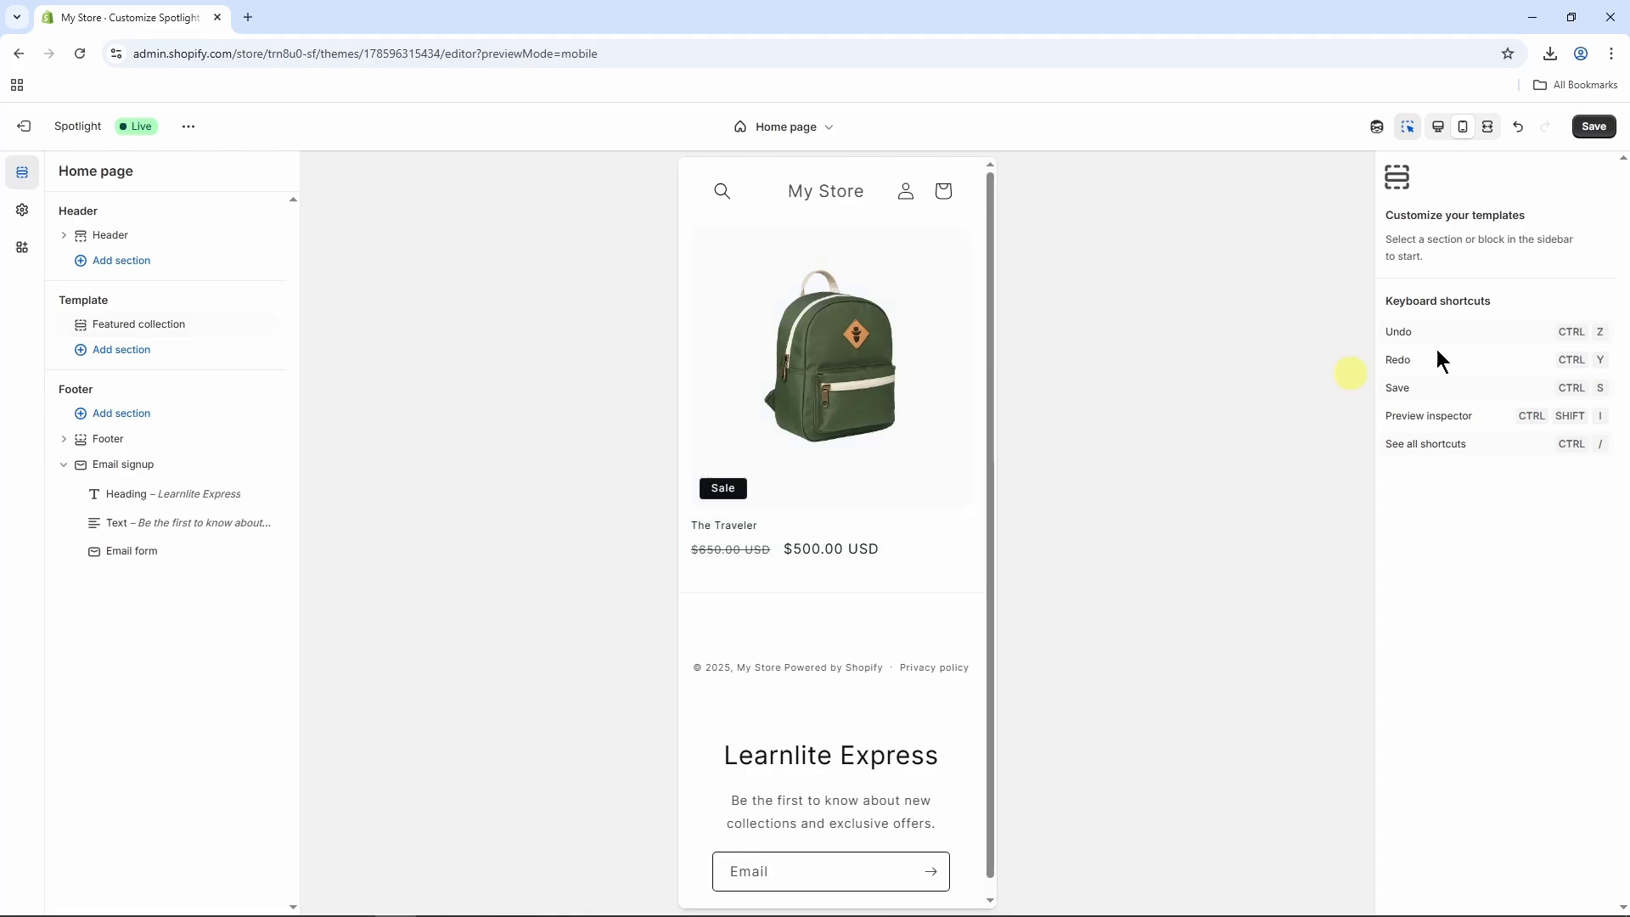
left_click(1490, 132)
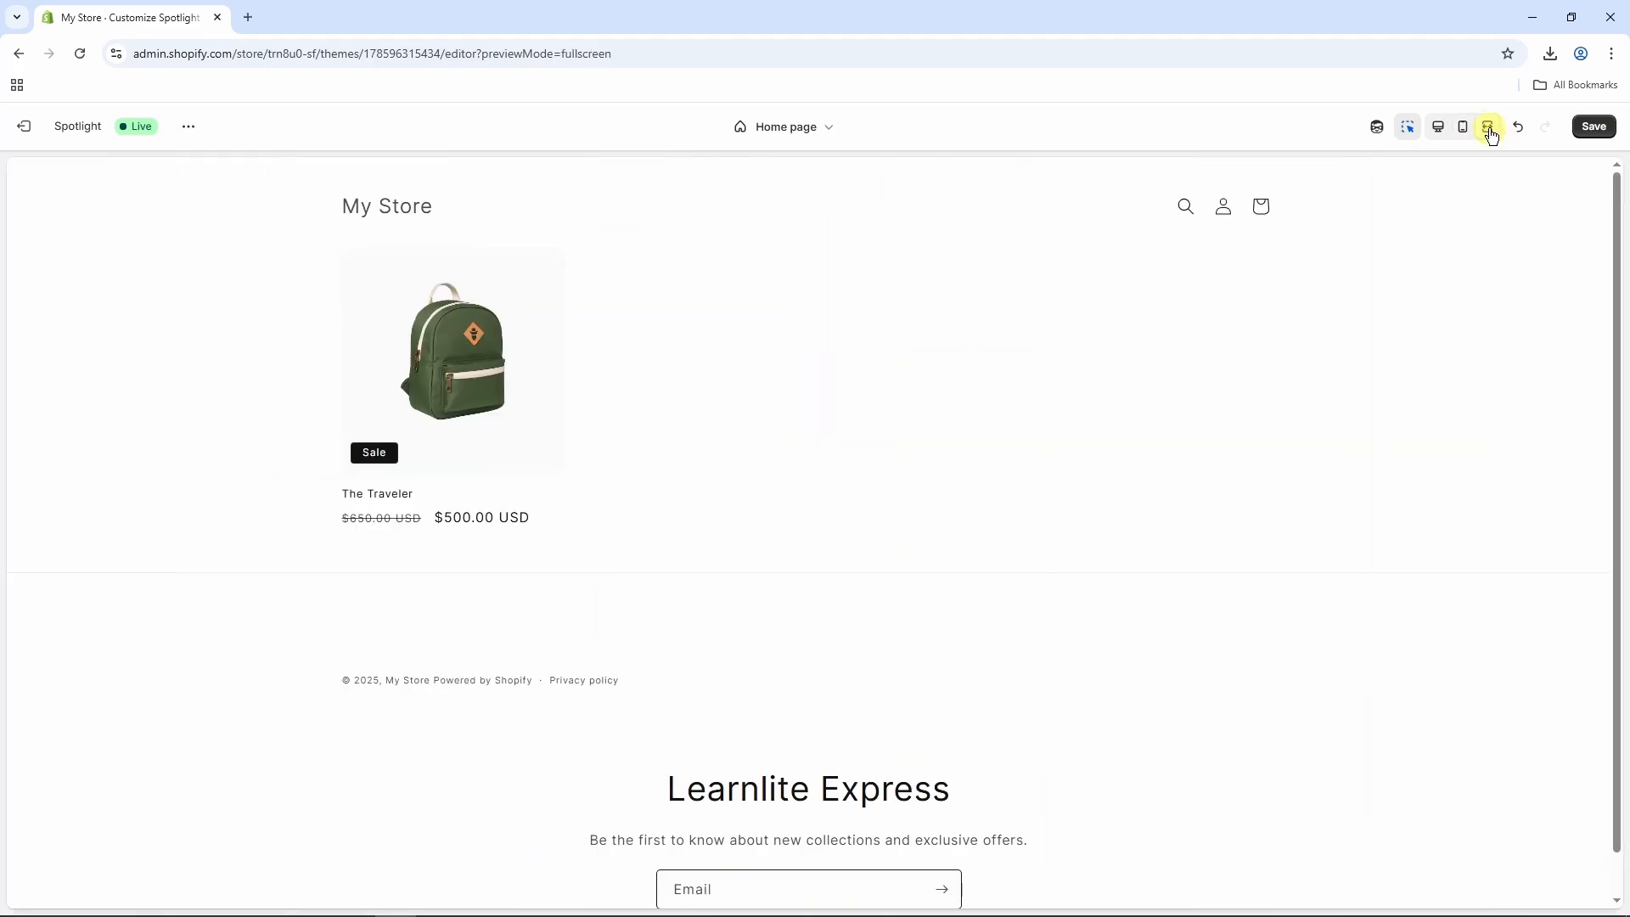
left_click(1441, 130)
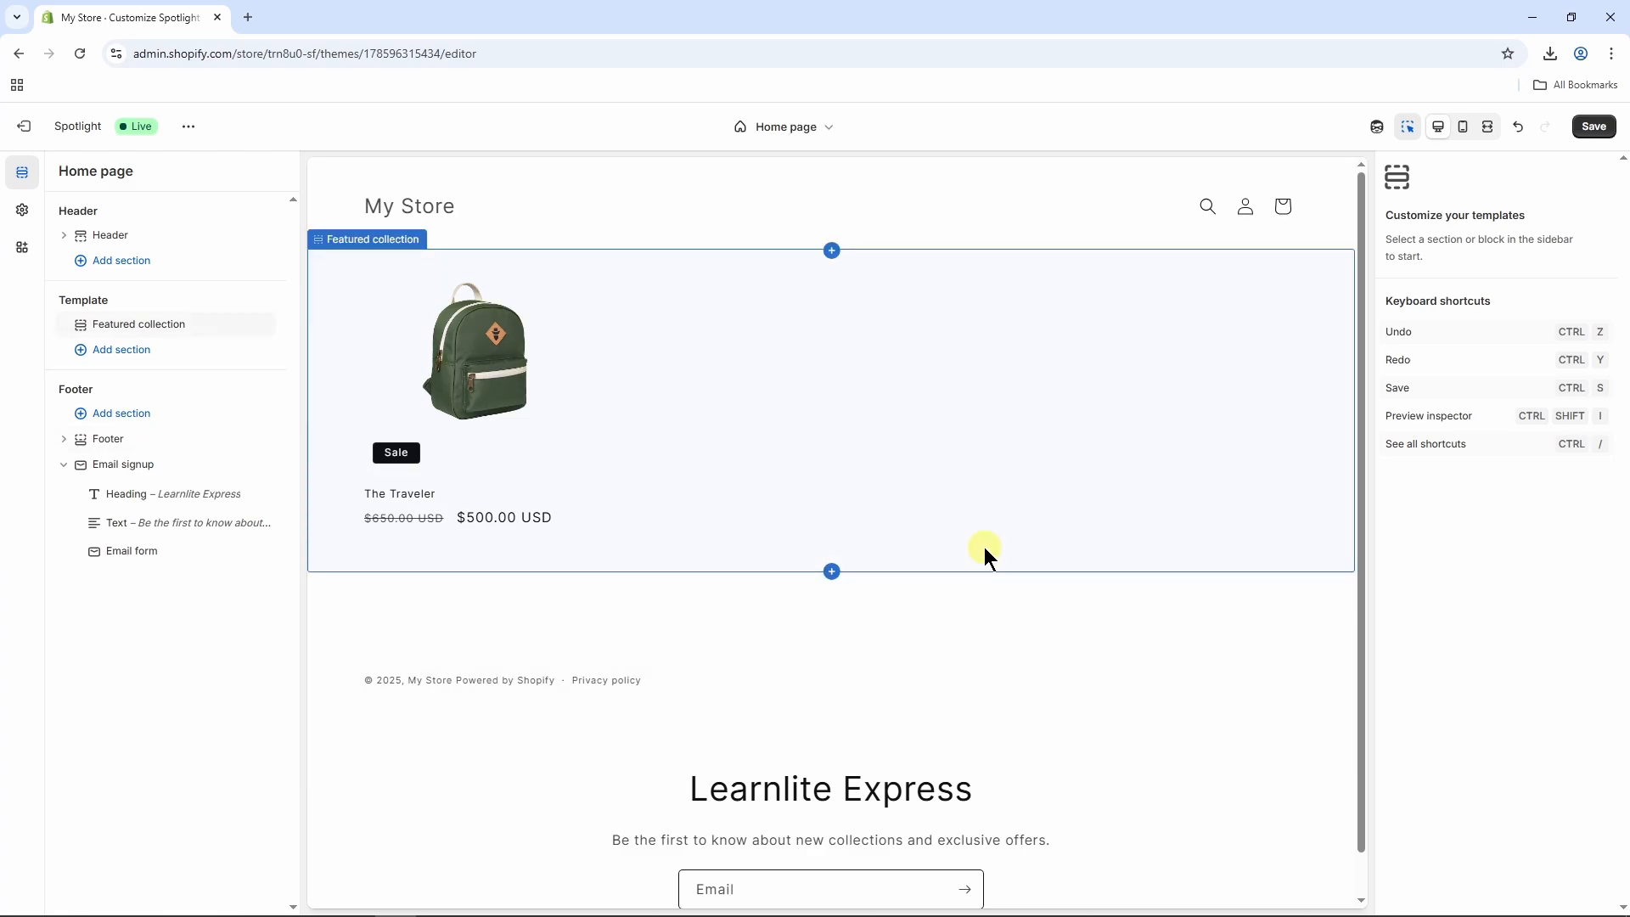
Save the Spotlight theme changes and exit the theme editor.
left_click(1593, 126)
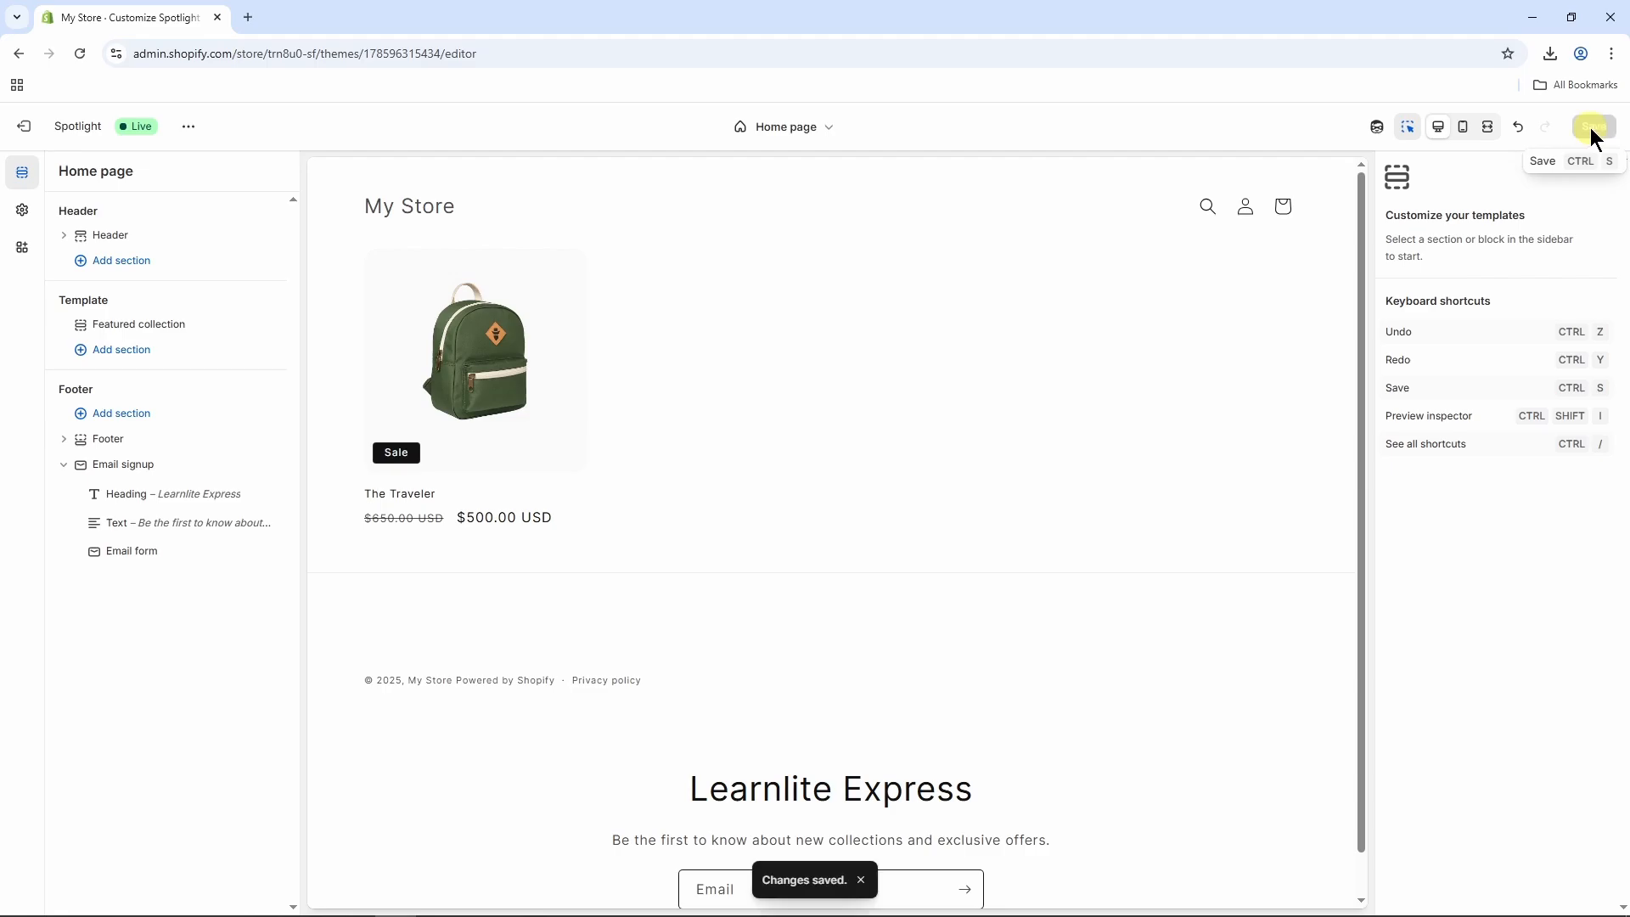
left_click(26, 126)
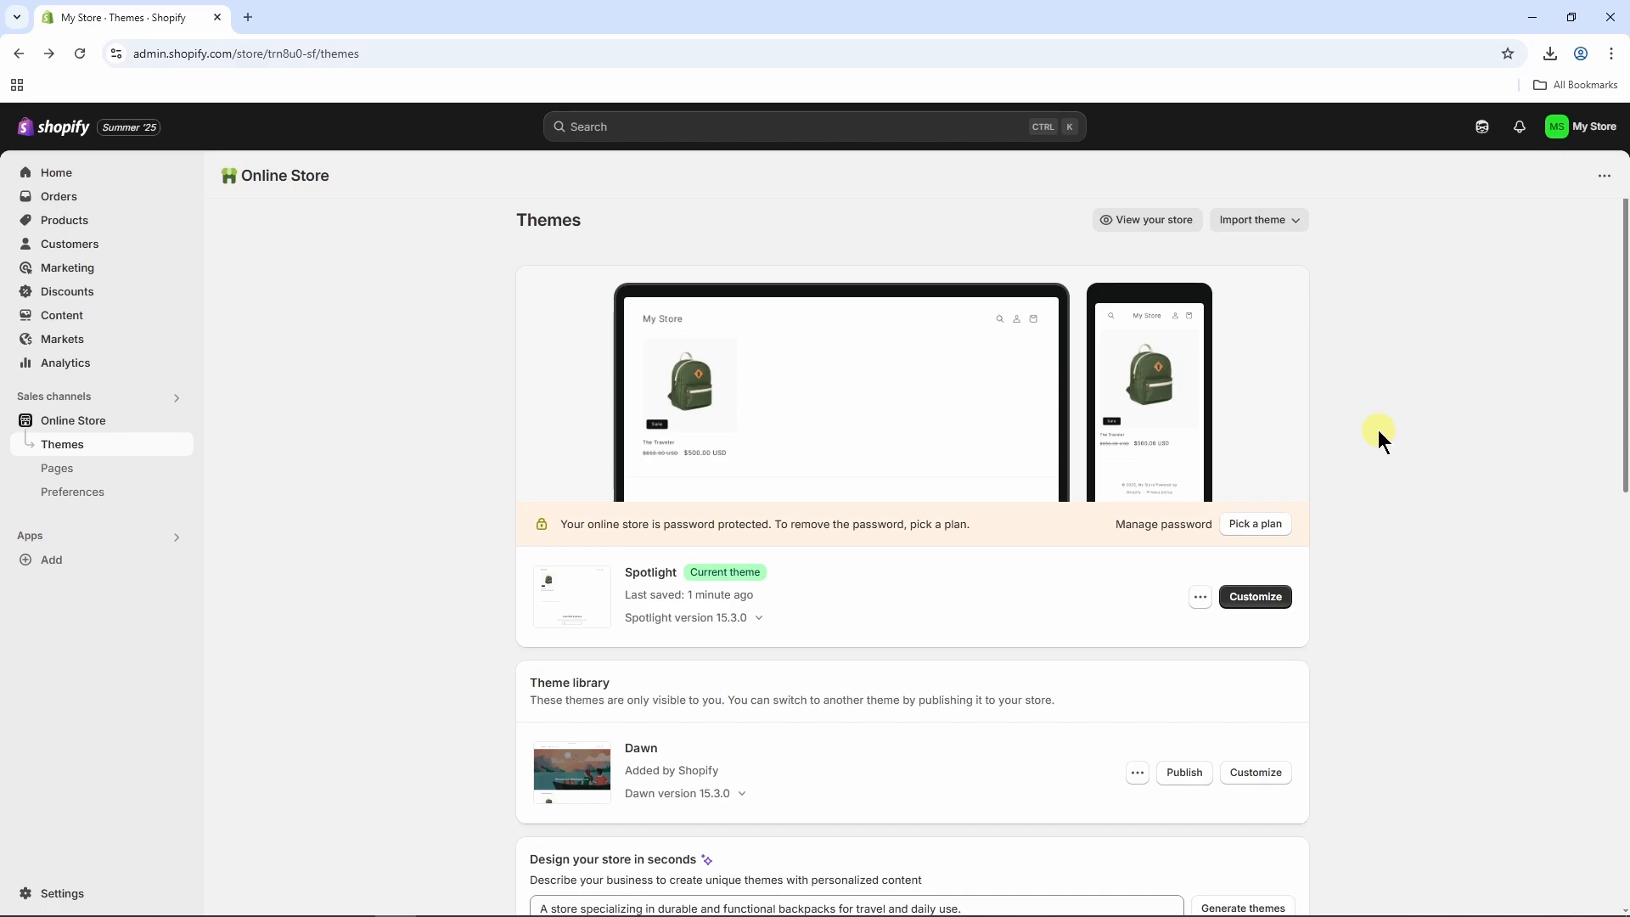
In the store's payment settings, search the payment methods to add for "cre", and view the shipping and delivery settings.
left_click(52, 893)
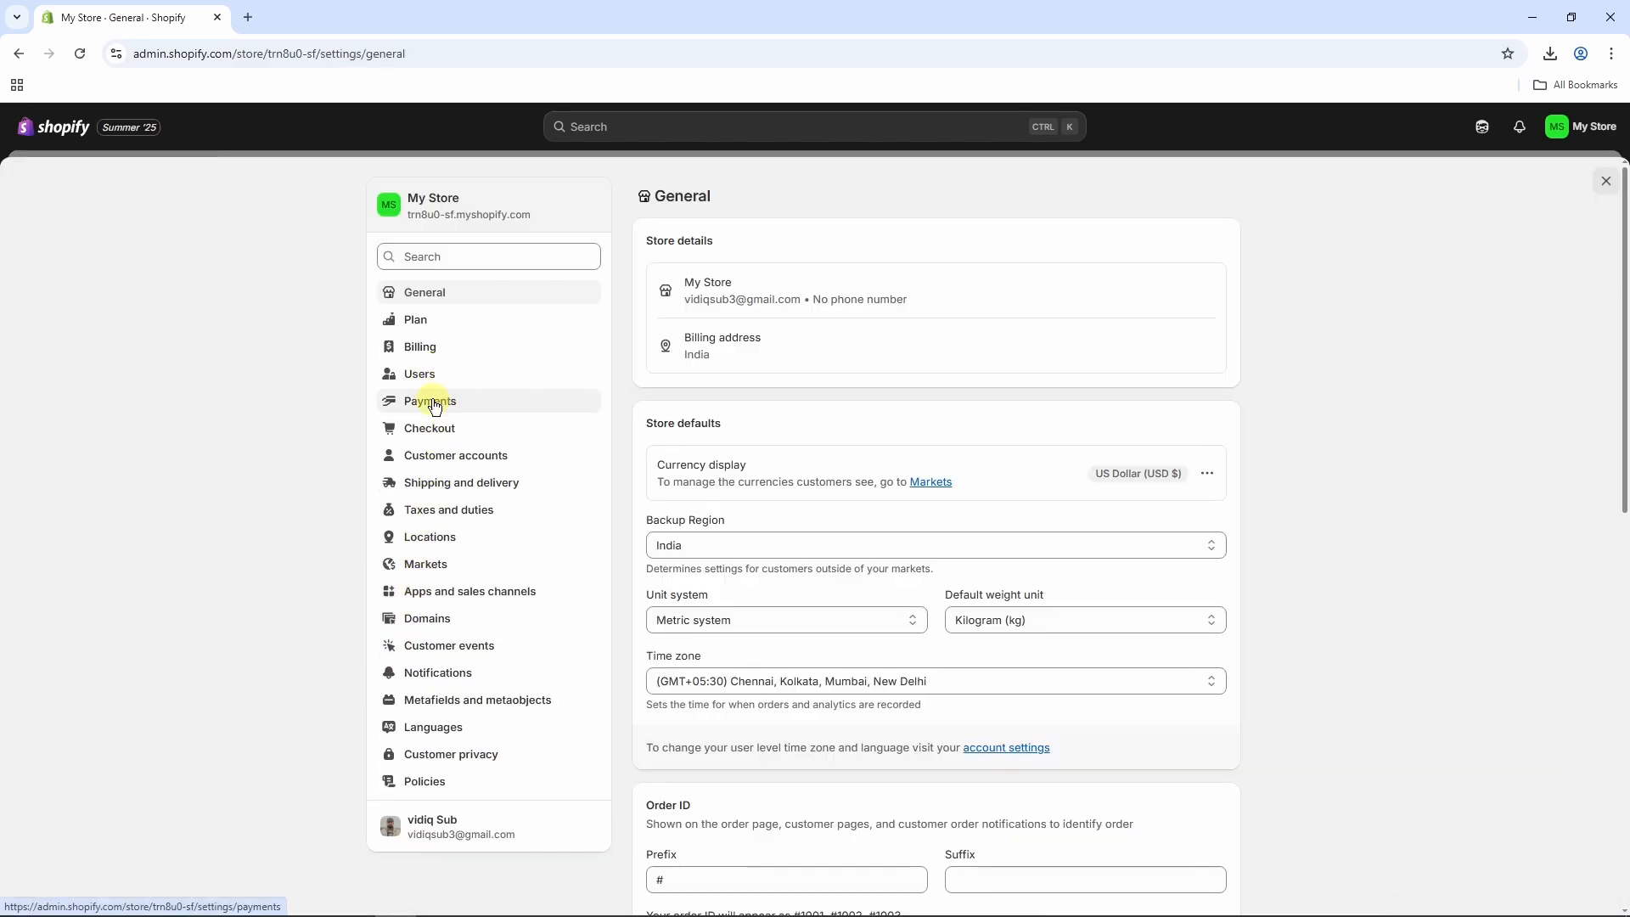
left_click(431, 406)
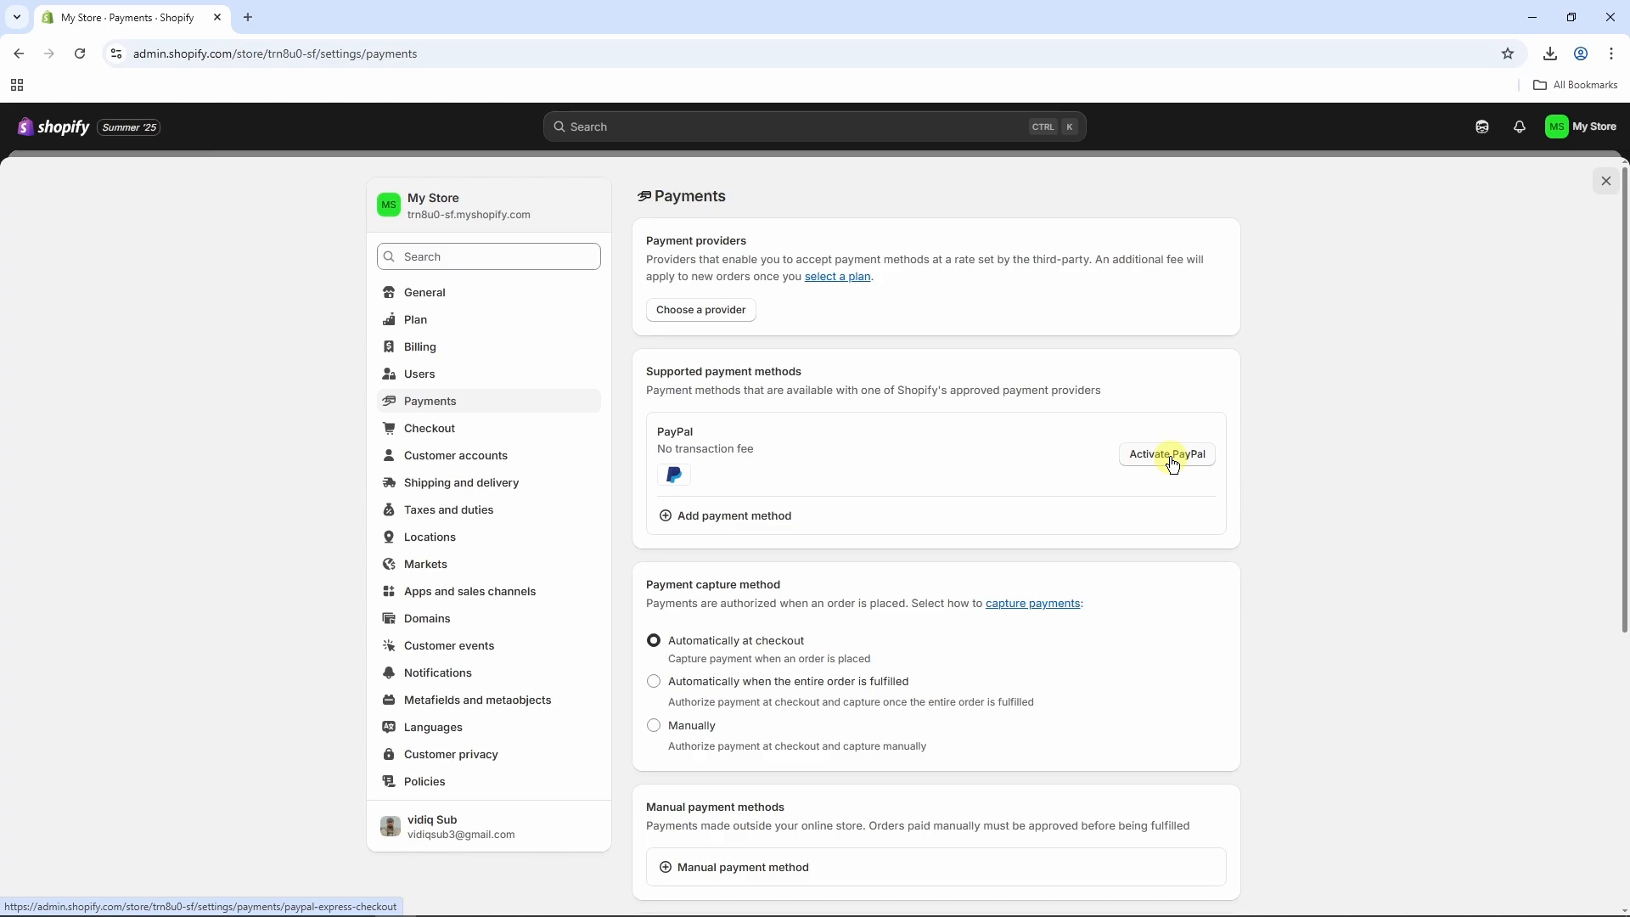
left_click(707, 519)
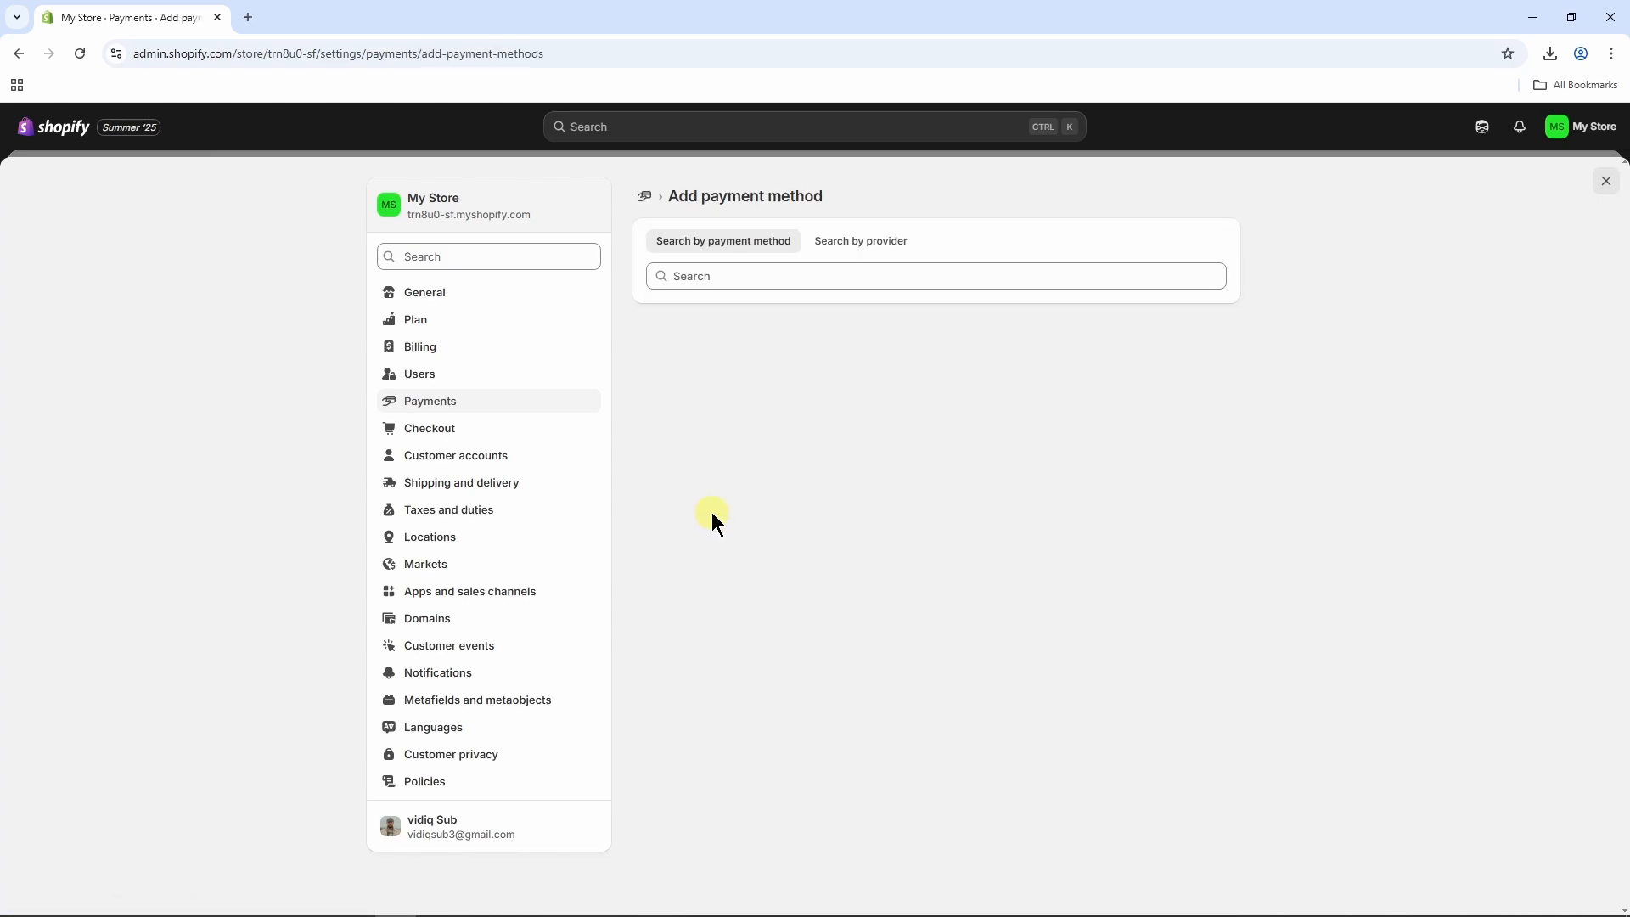
left_click(759, 276)
type("cre")
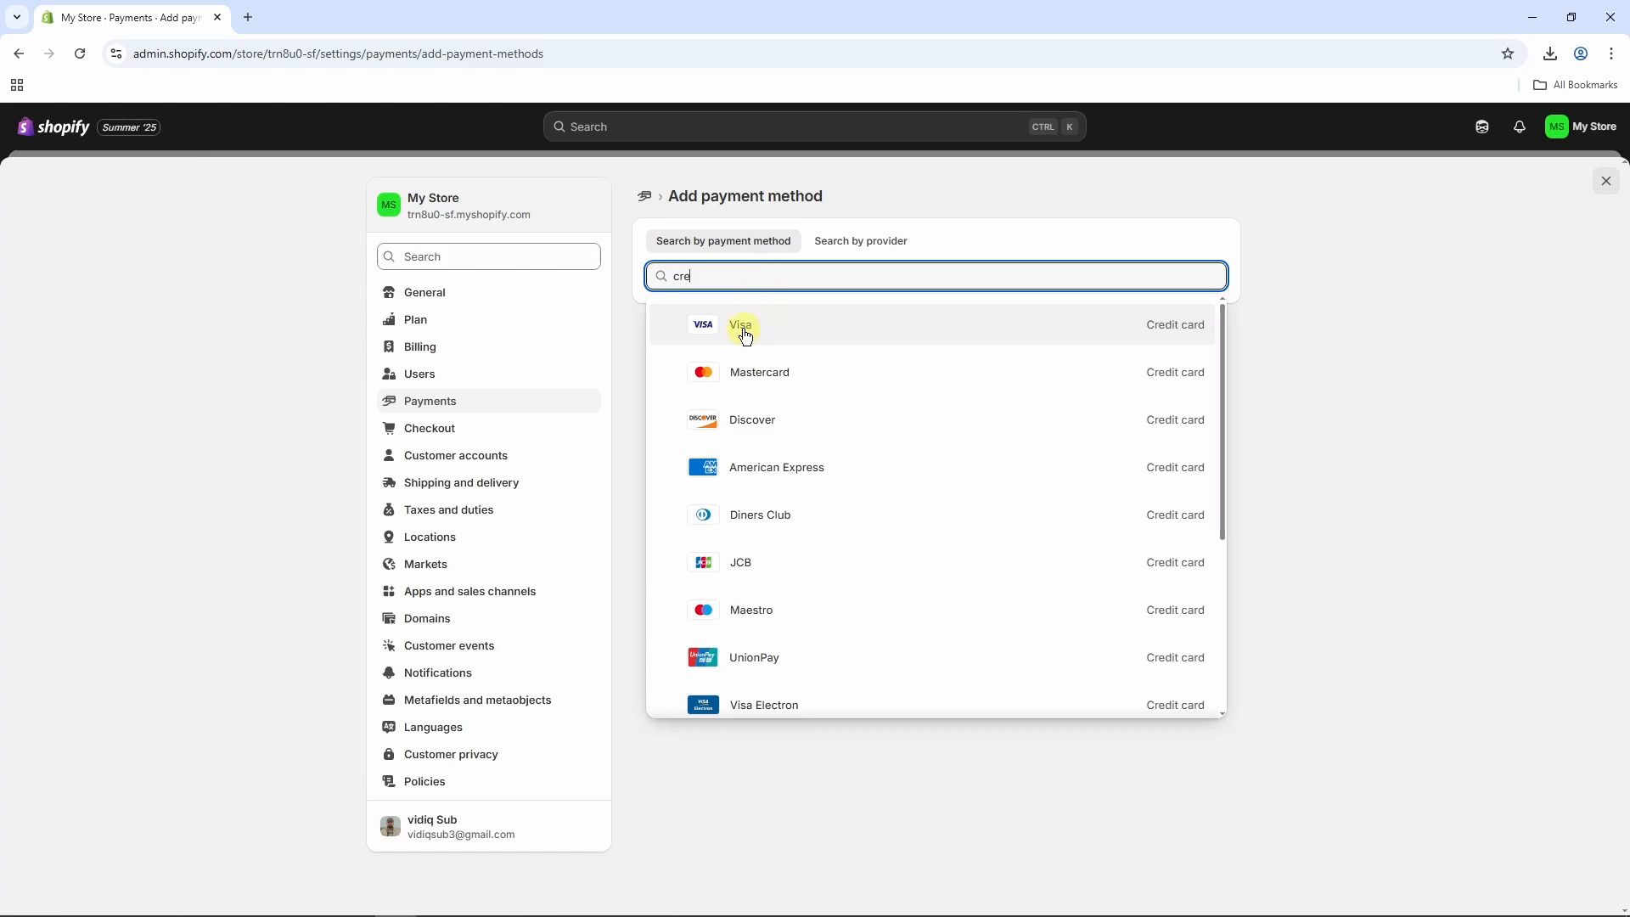
left_click(1358, 421)
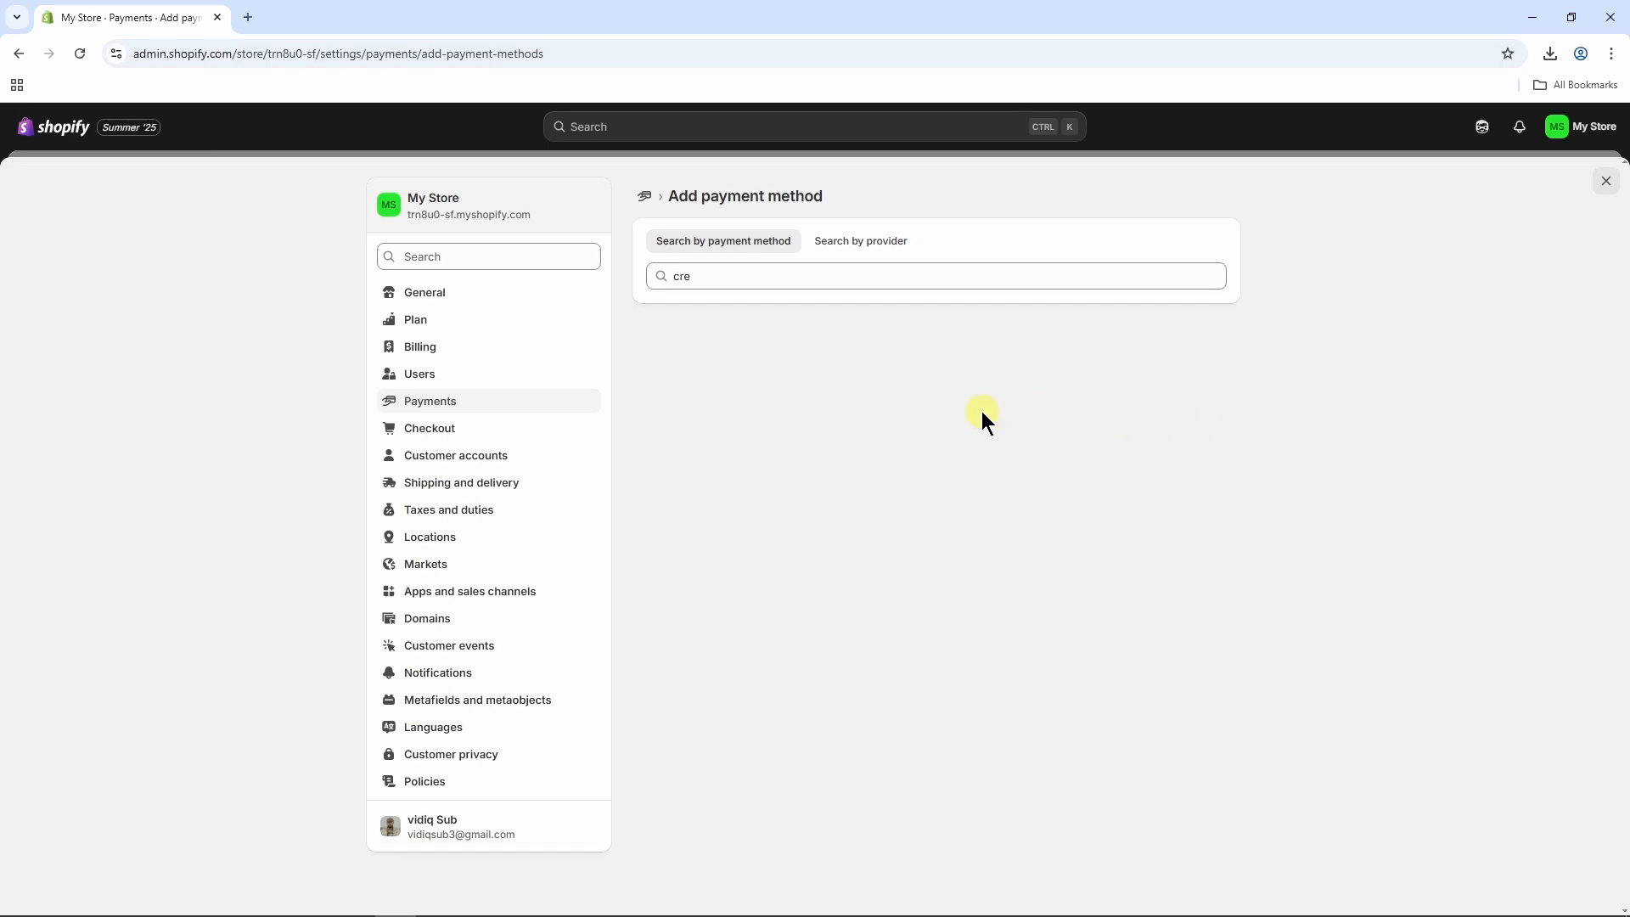
left_click(485, 484)
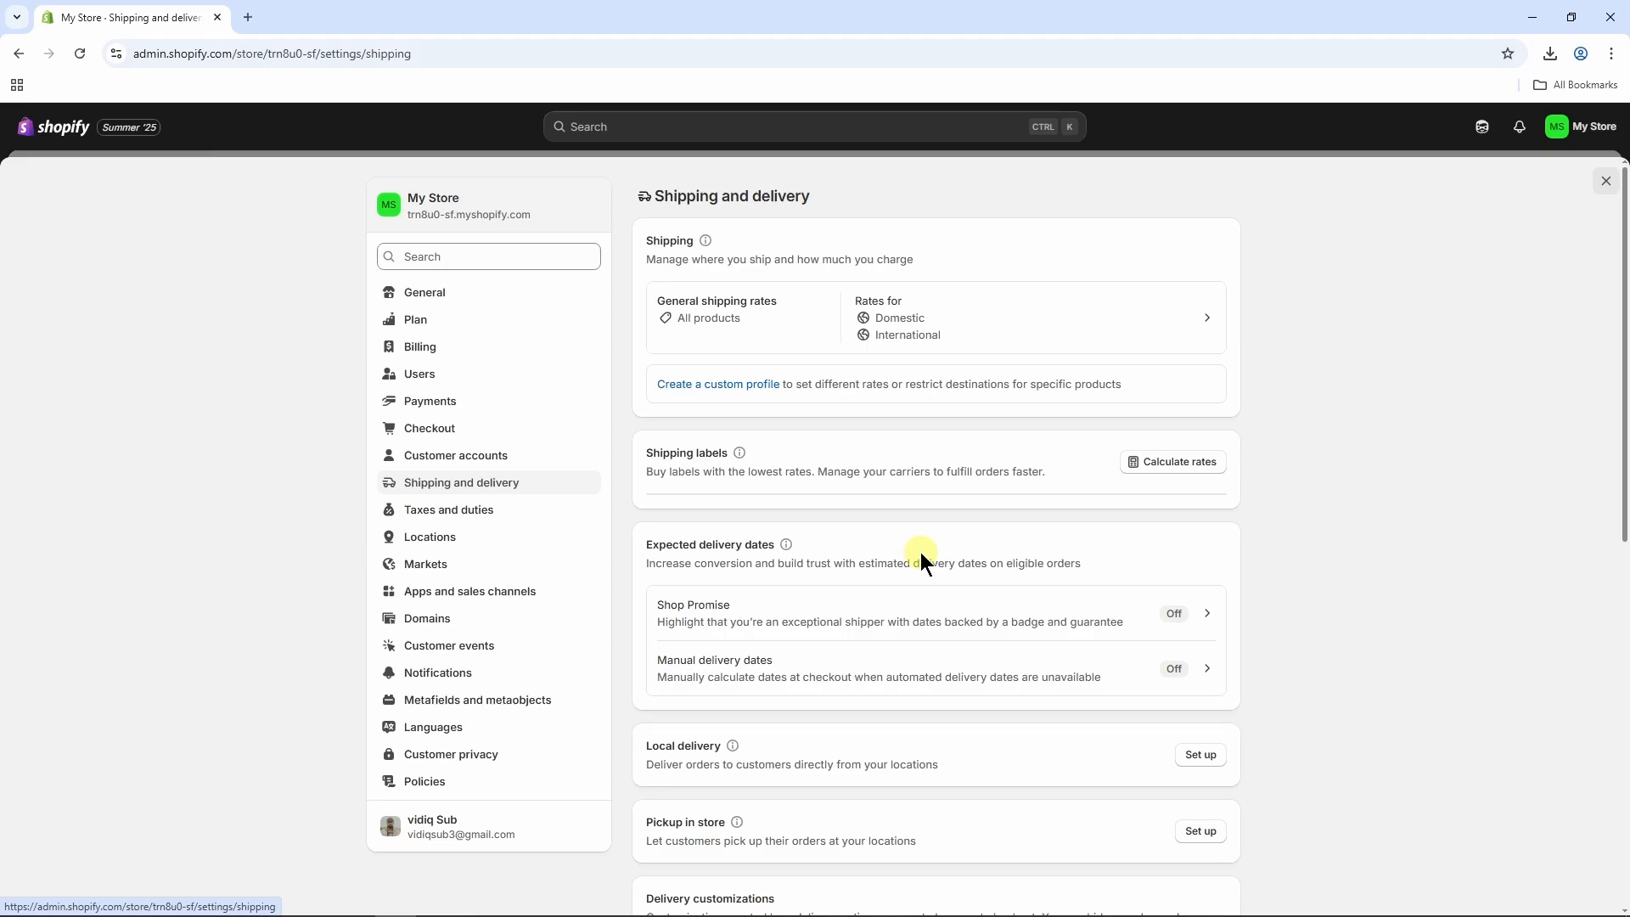
Search for the new domain "learnlitepress" in the domain settings, view the purchase form for learnlitepress.com, and close the settings without buying.
left_click(455, 619)
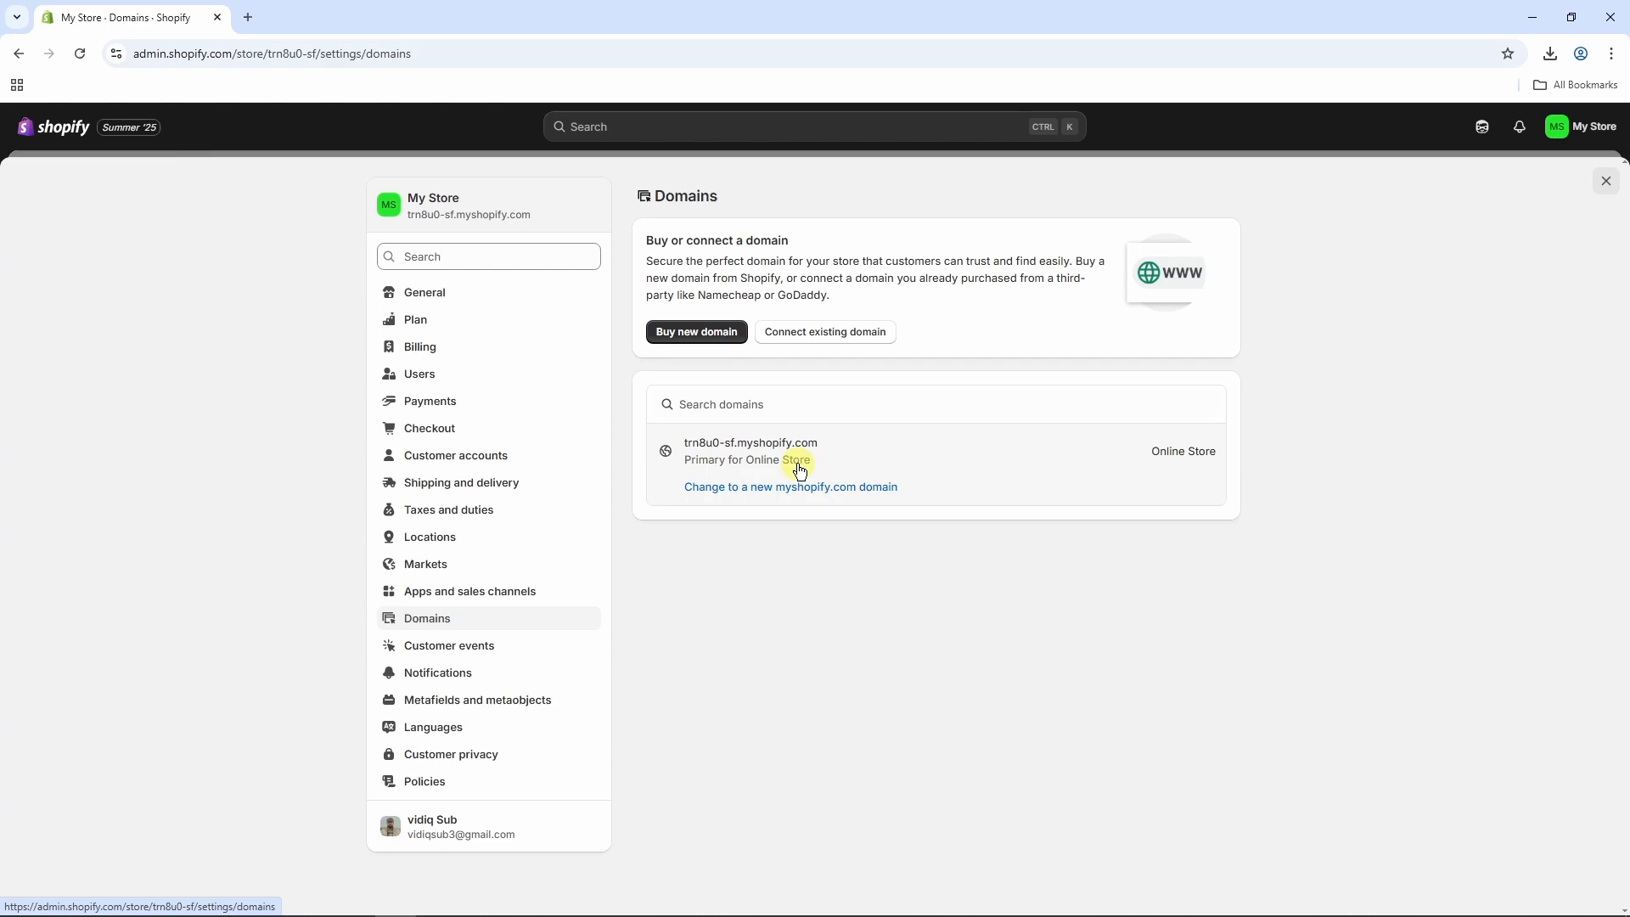
left_click(711, 333)
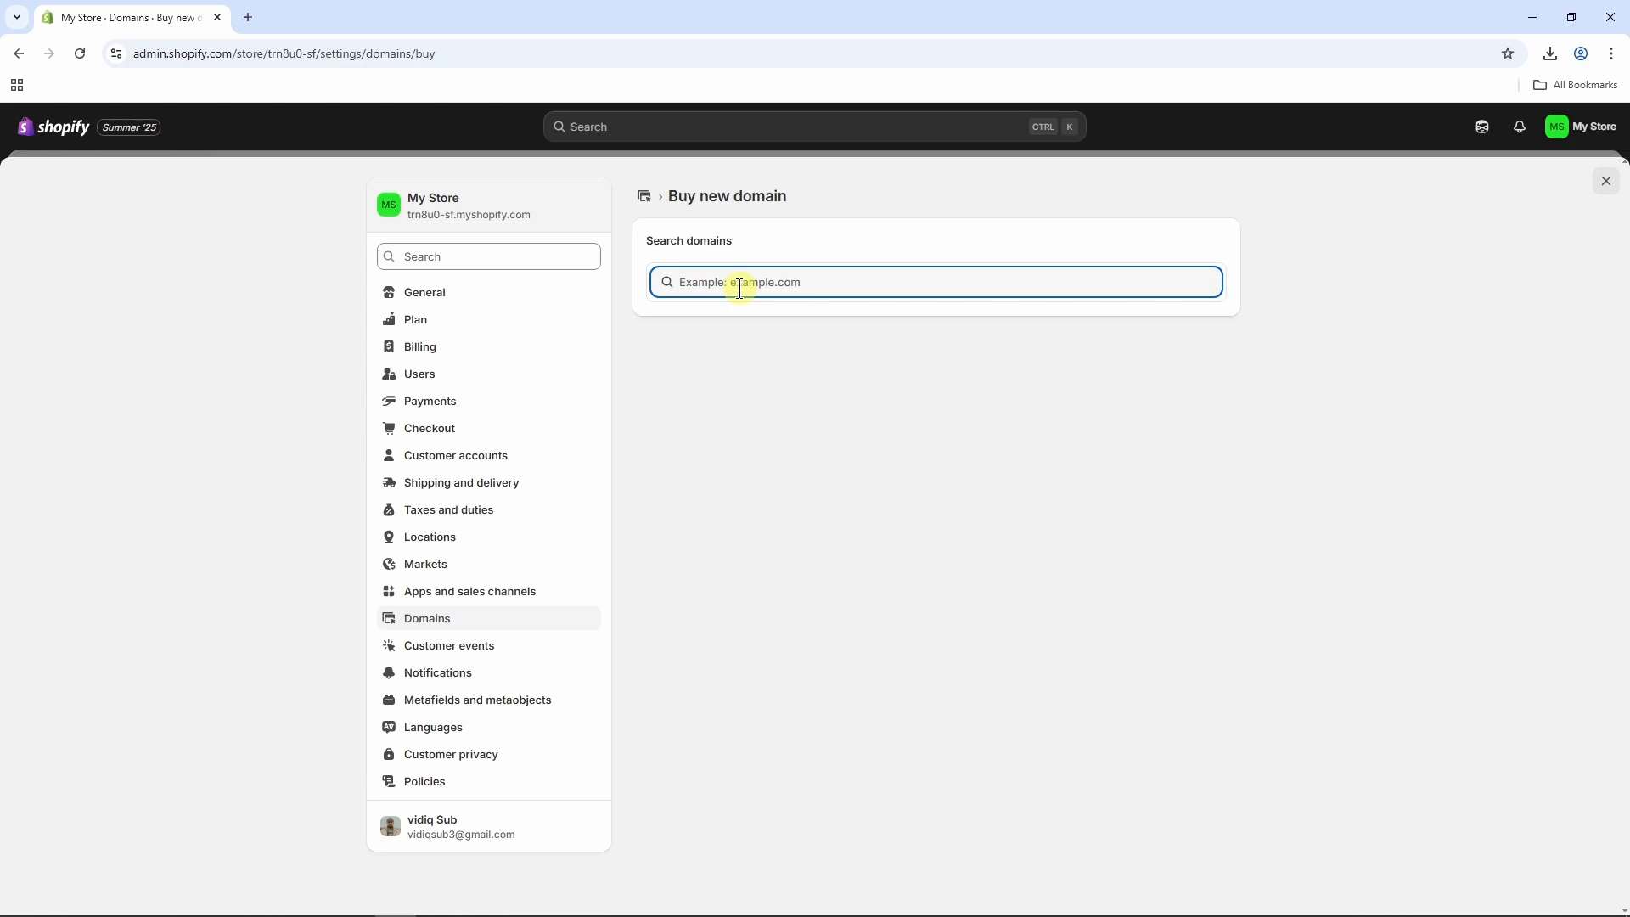
type("learnlitepress")
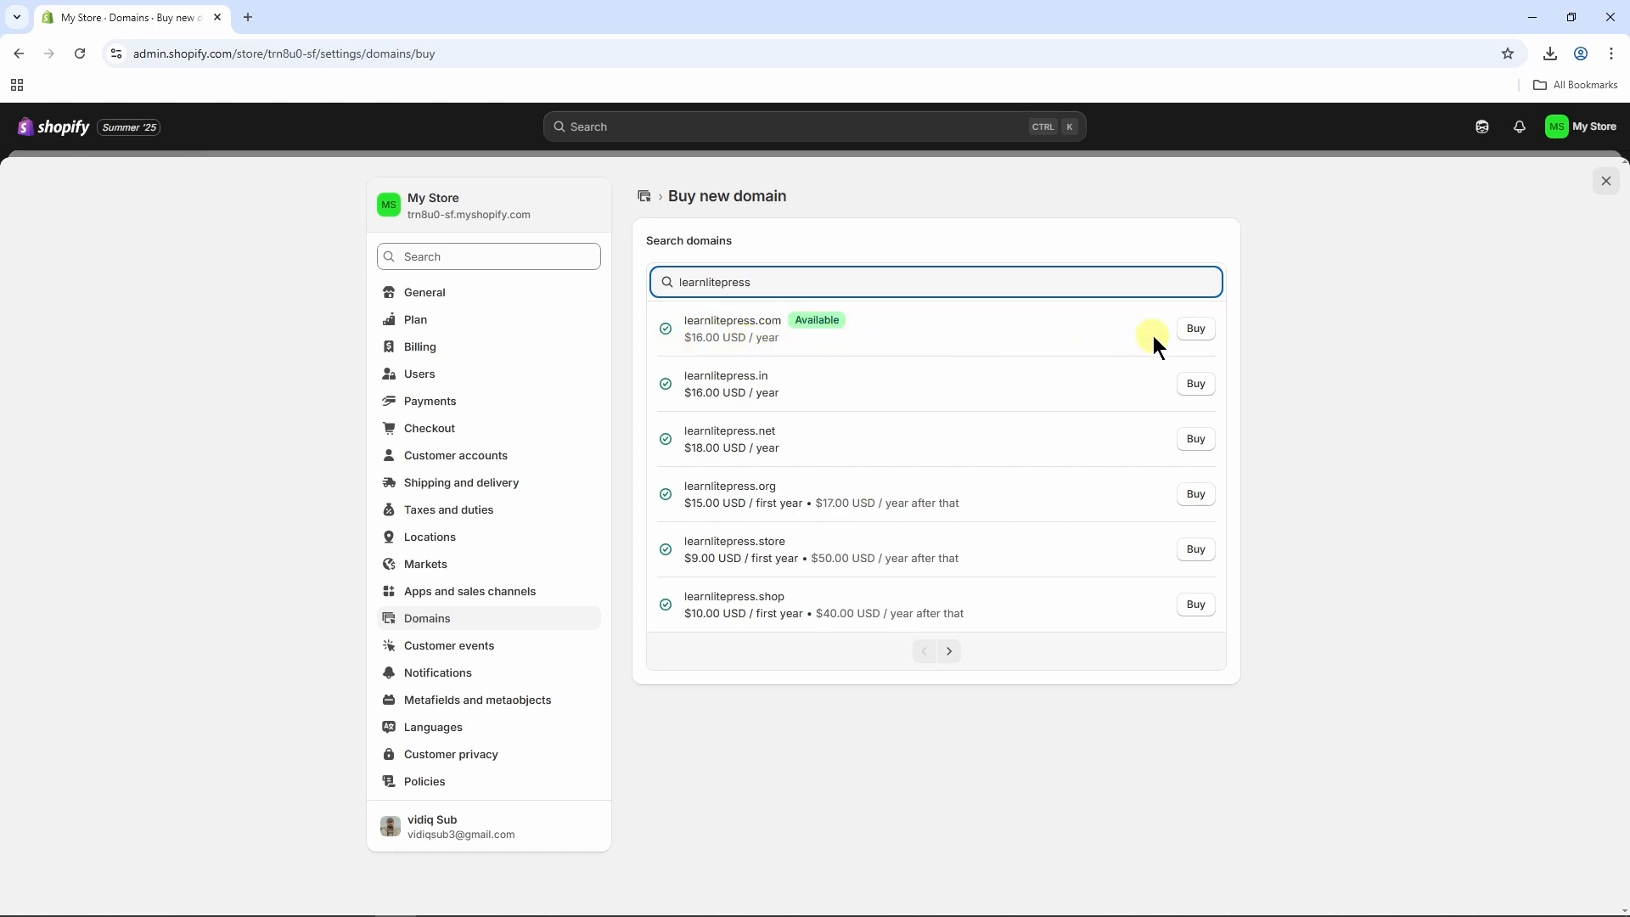
left_click(1194, 329)
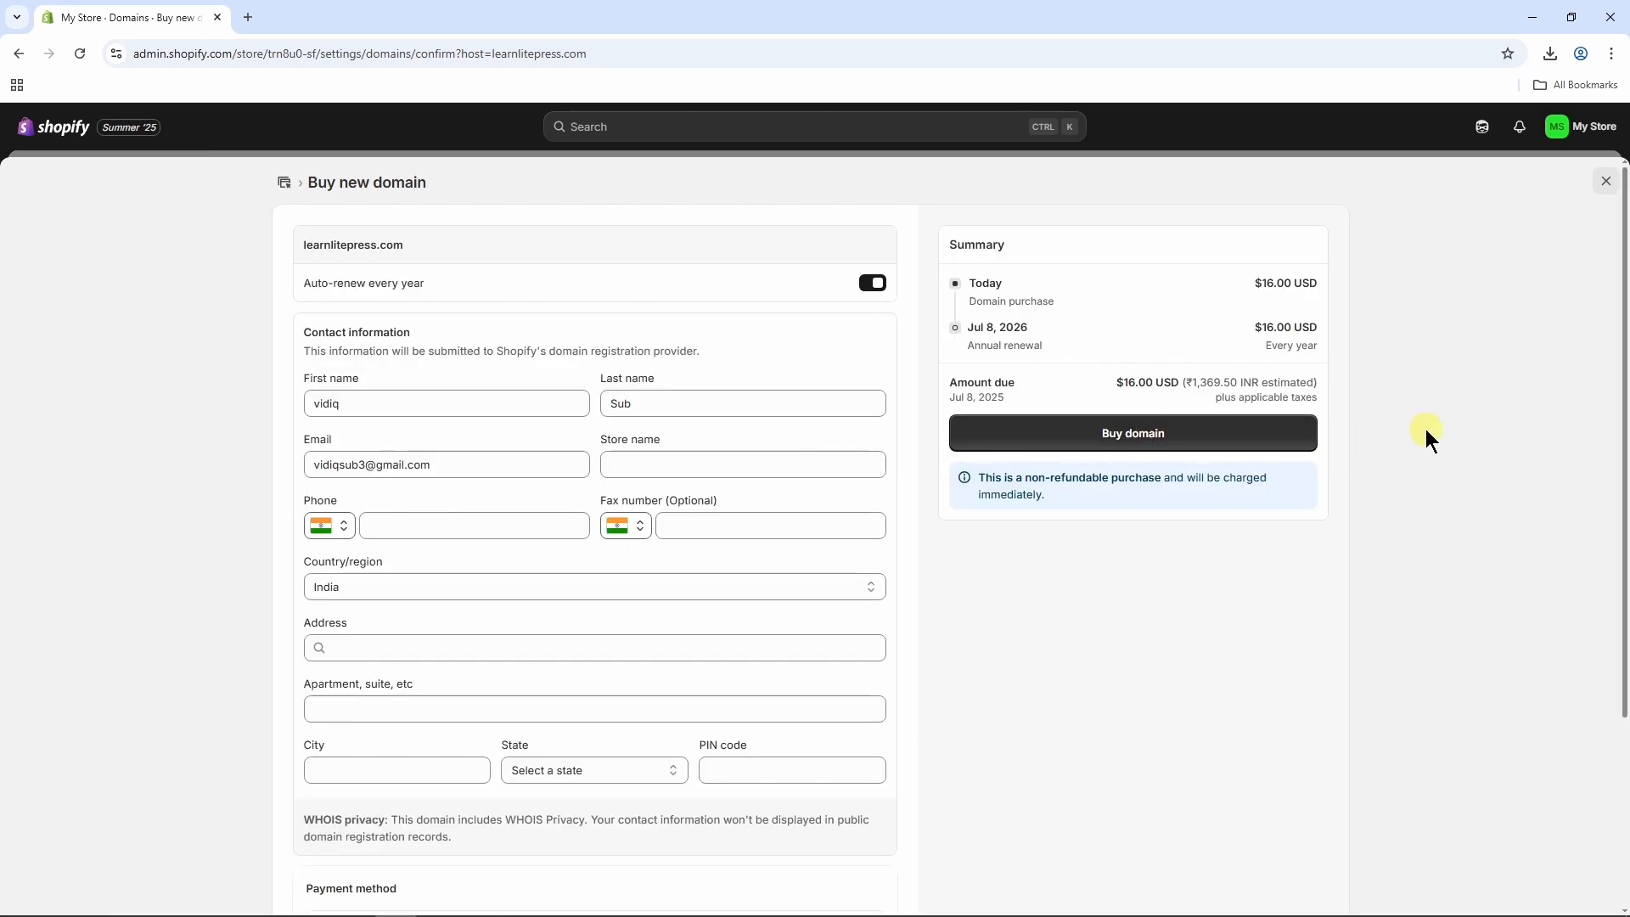
left_click(1605, 181)
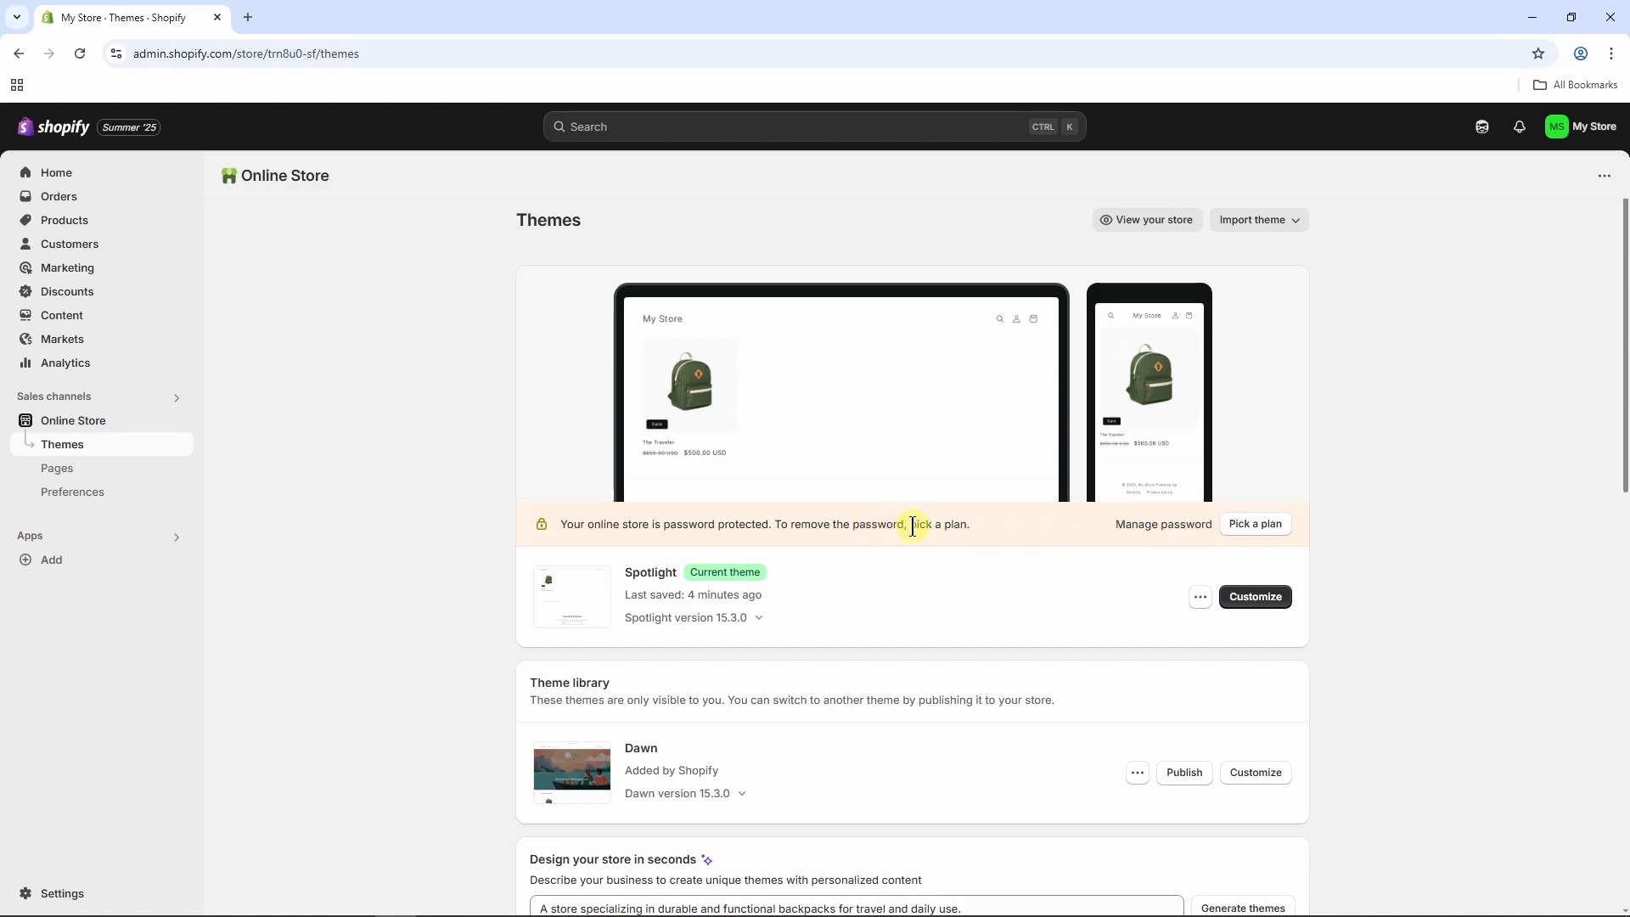
View the Shopify plans offered for removing the store's password protection and return to the Themes page.
left_click_drag(912, 527, 971, 526)
left_click(971, 526)
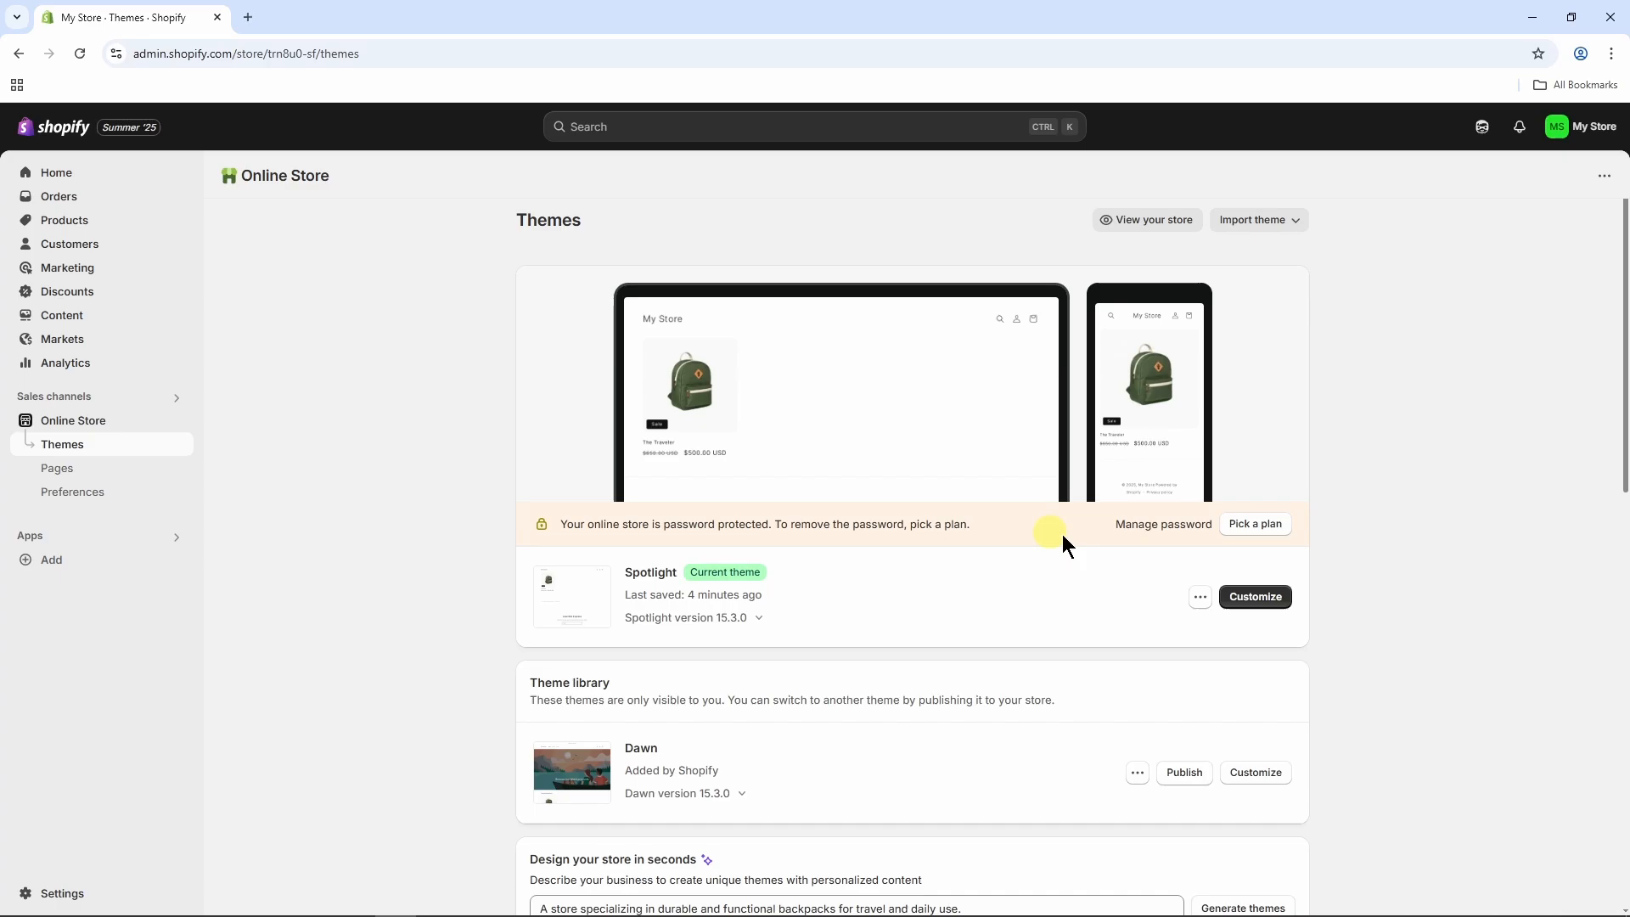
left_click(1259, 528)
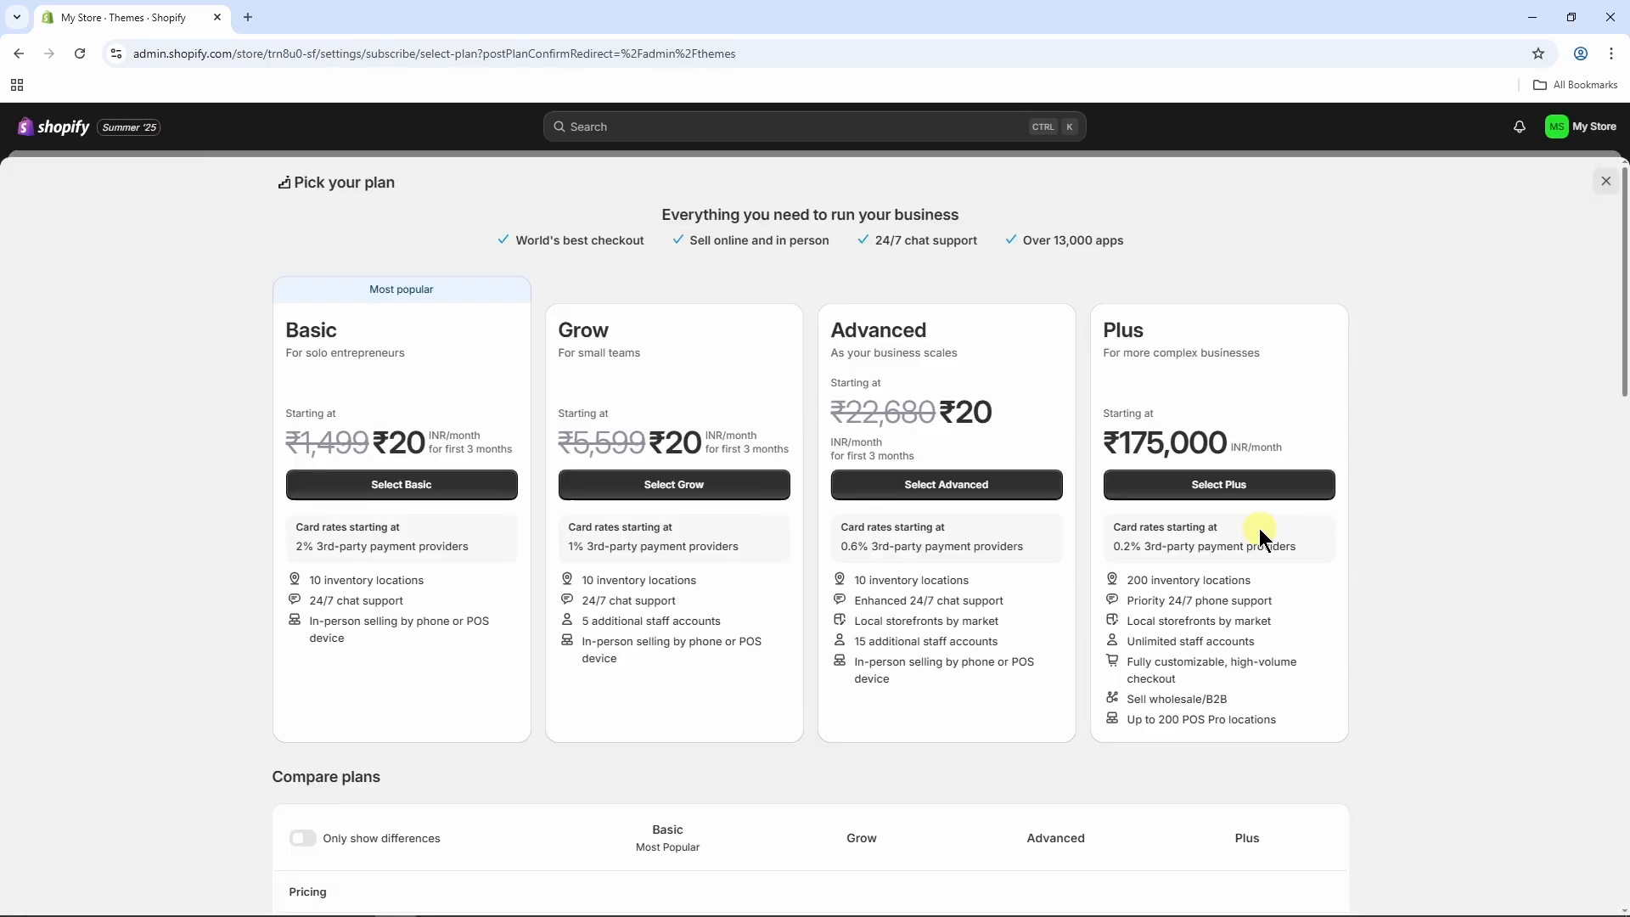
left_click(1445, 424)
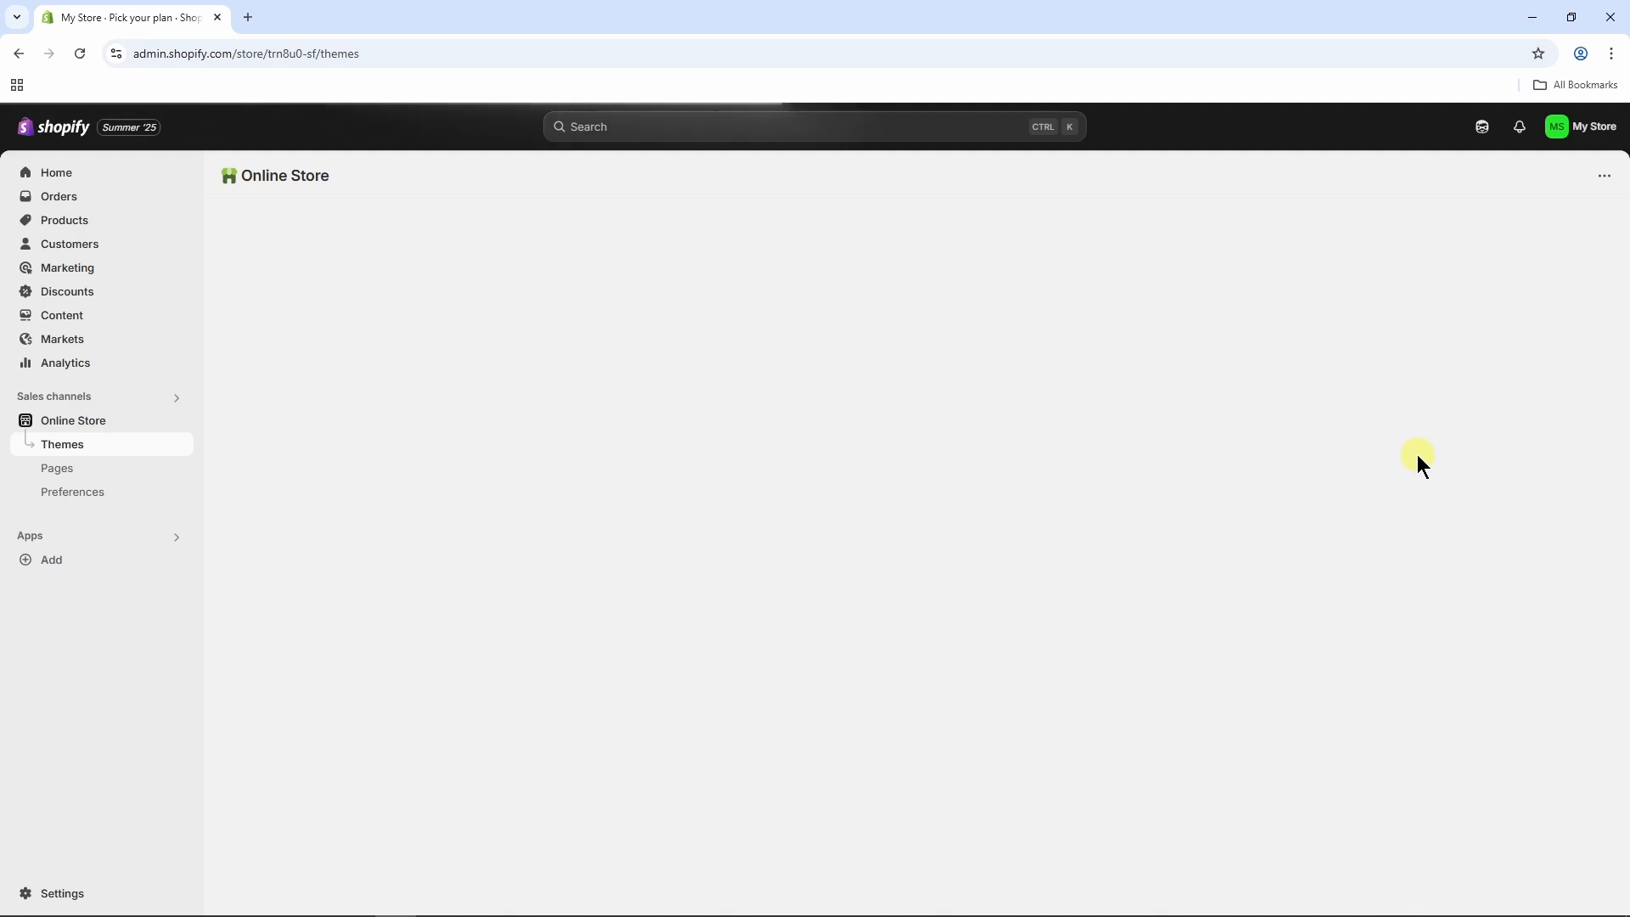